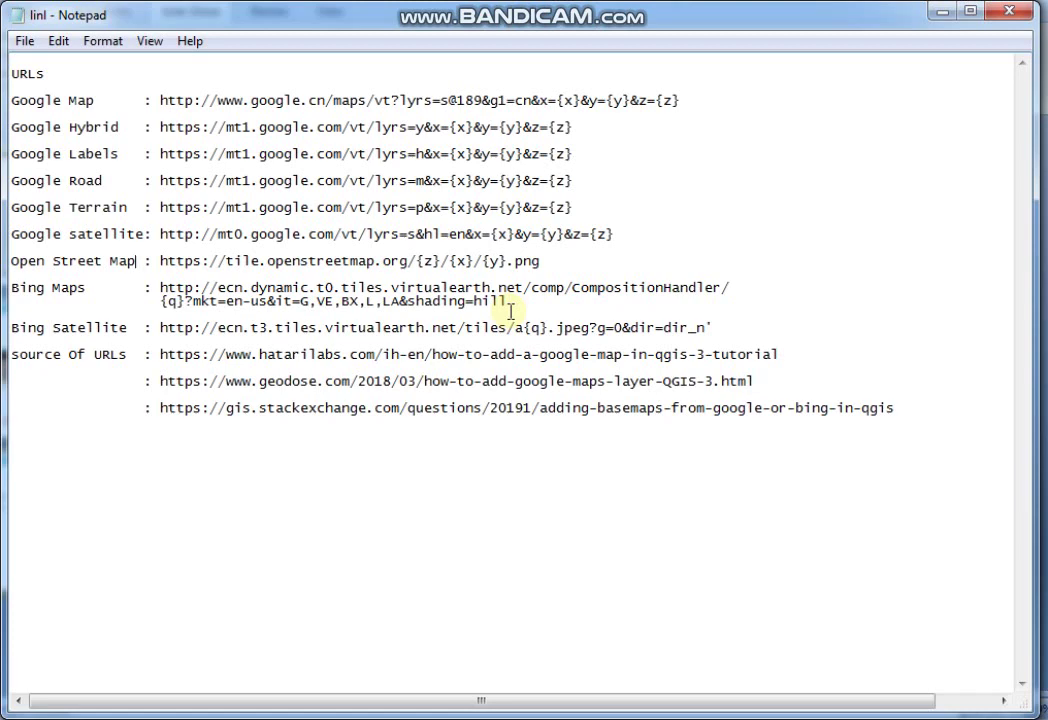
pyautogui.press('Down')
pyautogui.press('Down')
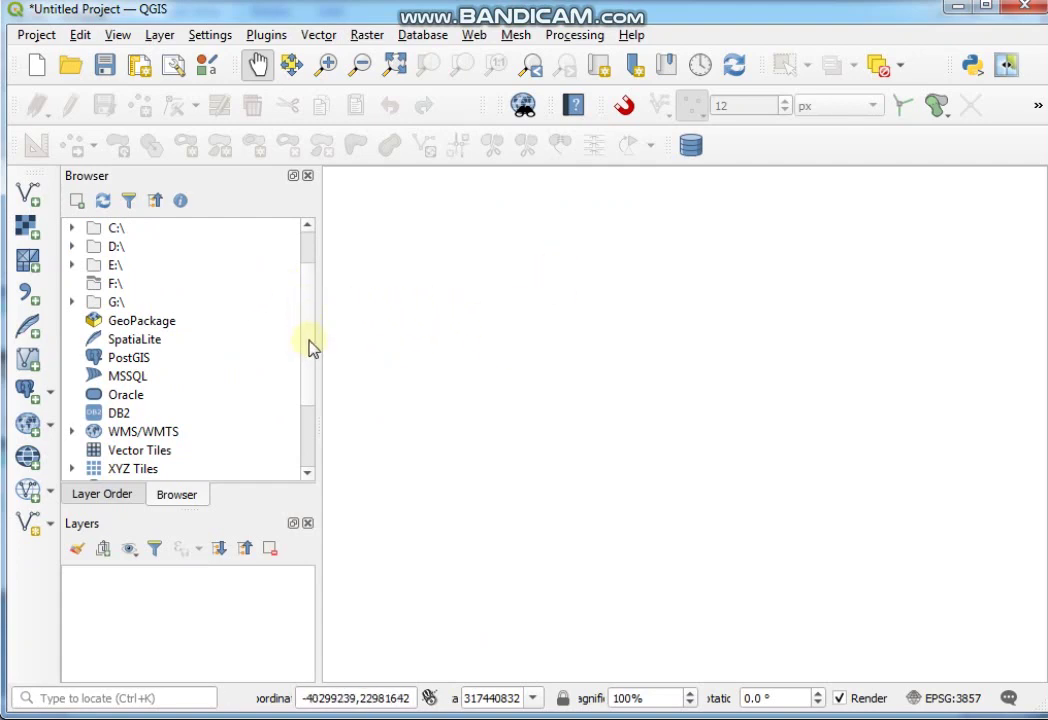
# Create a new XYZ Tiles connection and name it Google Satellite
pyautogui.scroll(-1, 200, 355)
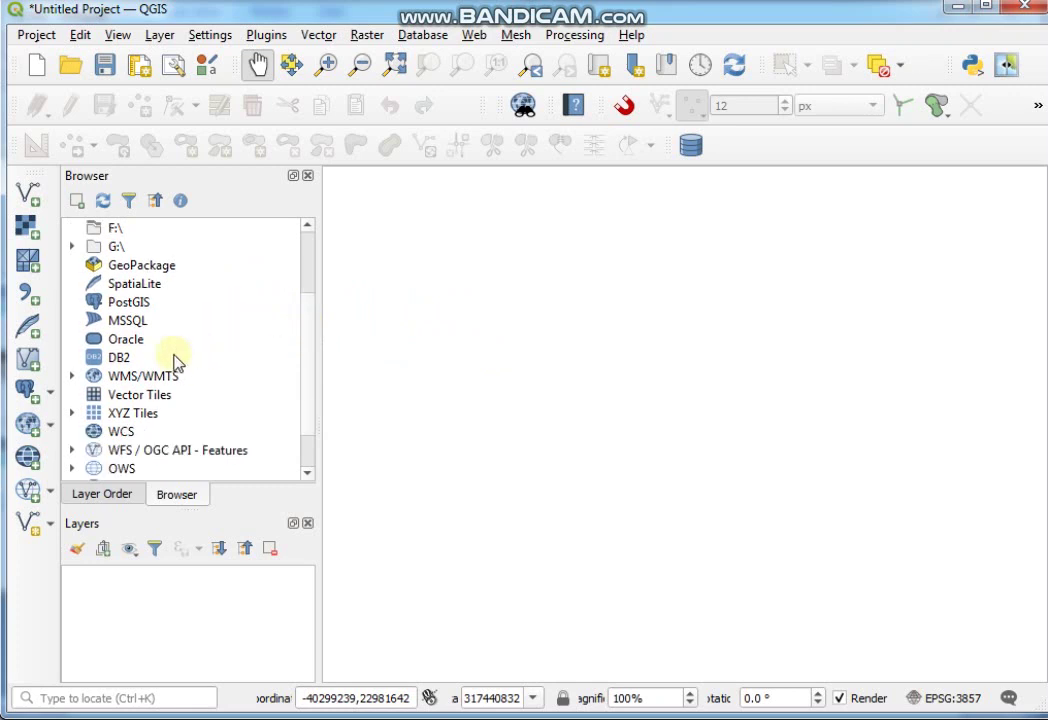
pyautogui.scroll(-1, 190, 410)
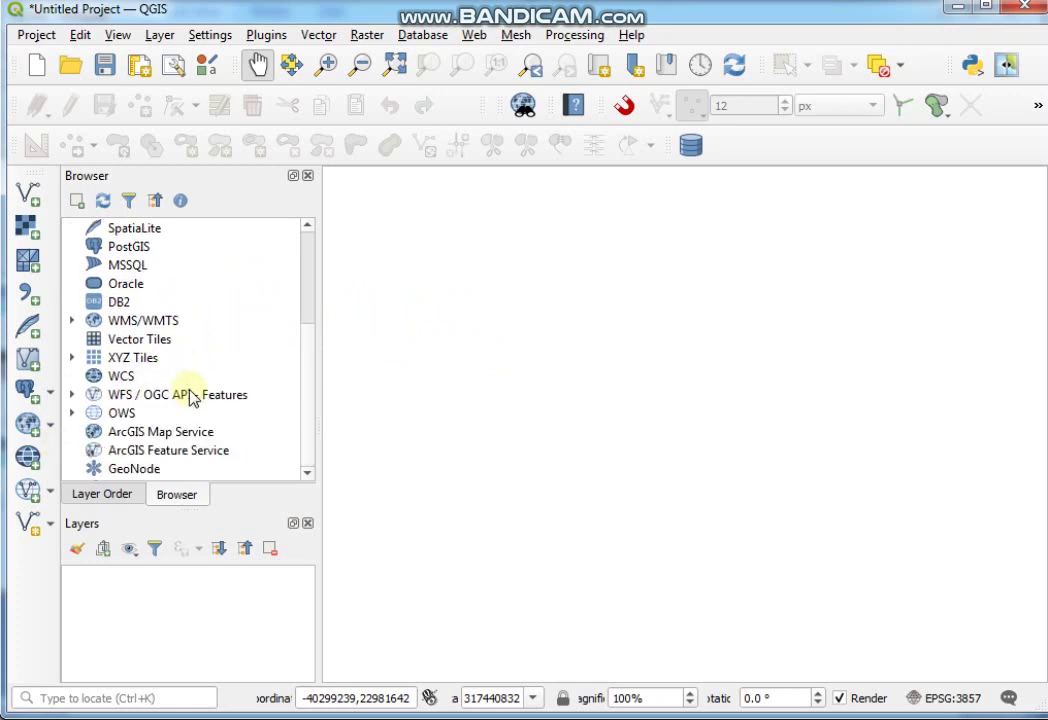
pyautogui.click(126, 360)
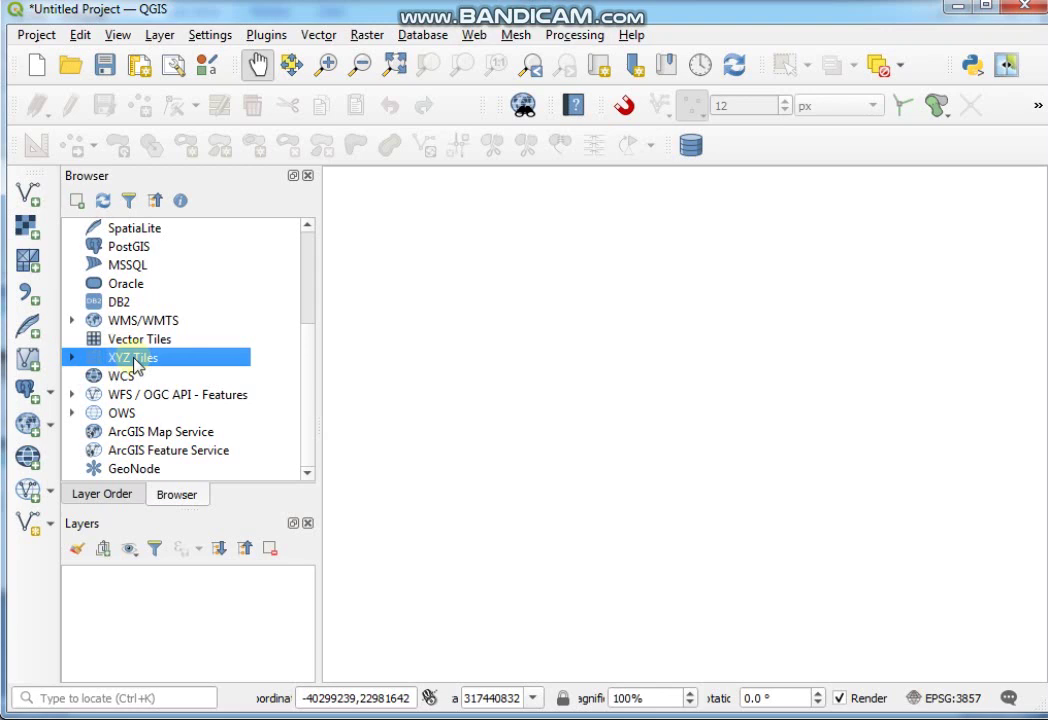
pyautogui.rightClick(137, 365)
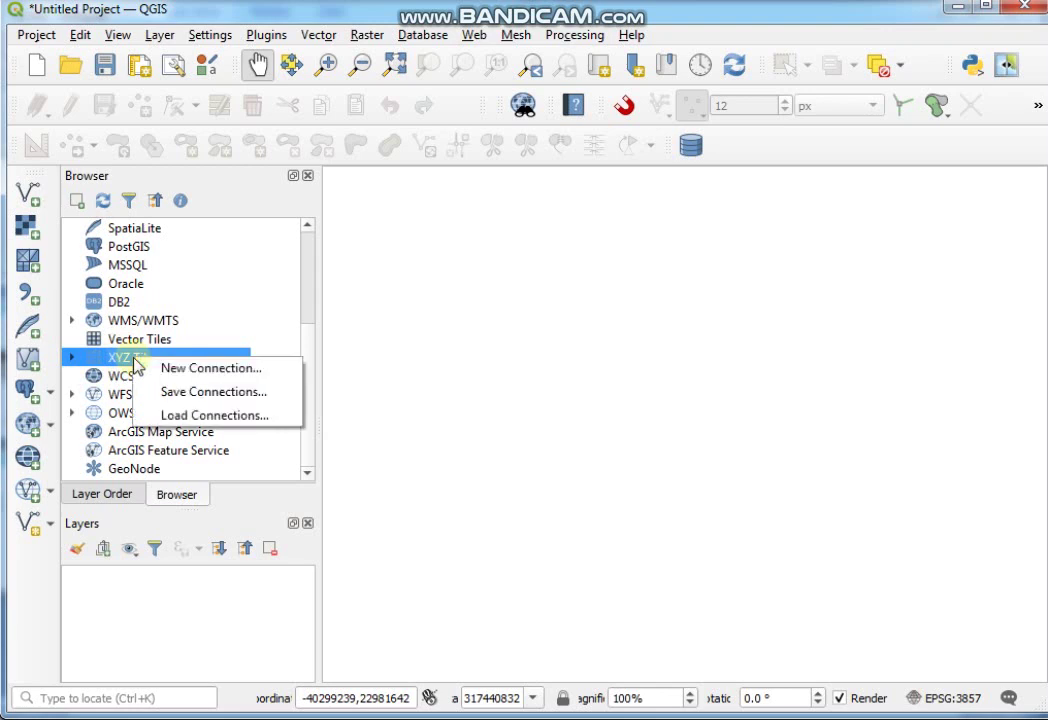
pyautogui.click(226, 372)
pyautogui.click(452, 168)
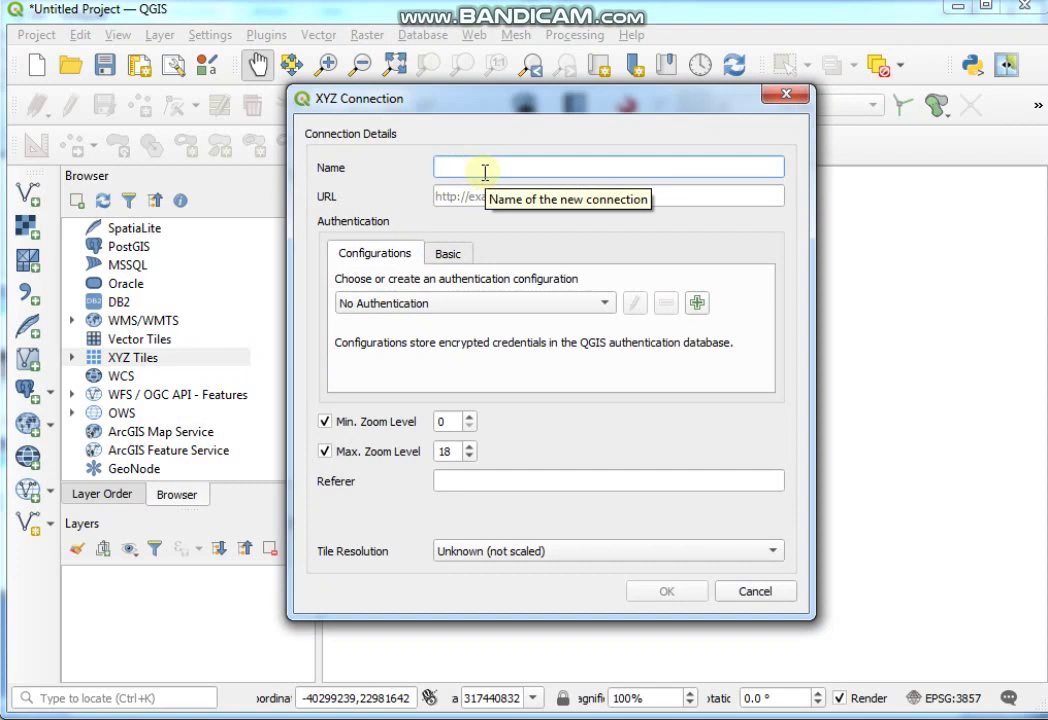
pyautogui.write('Google Satell')
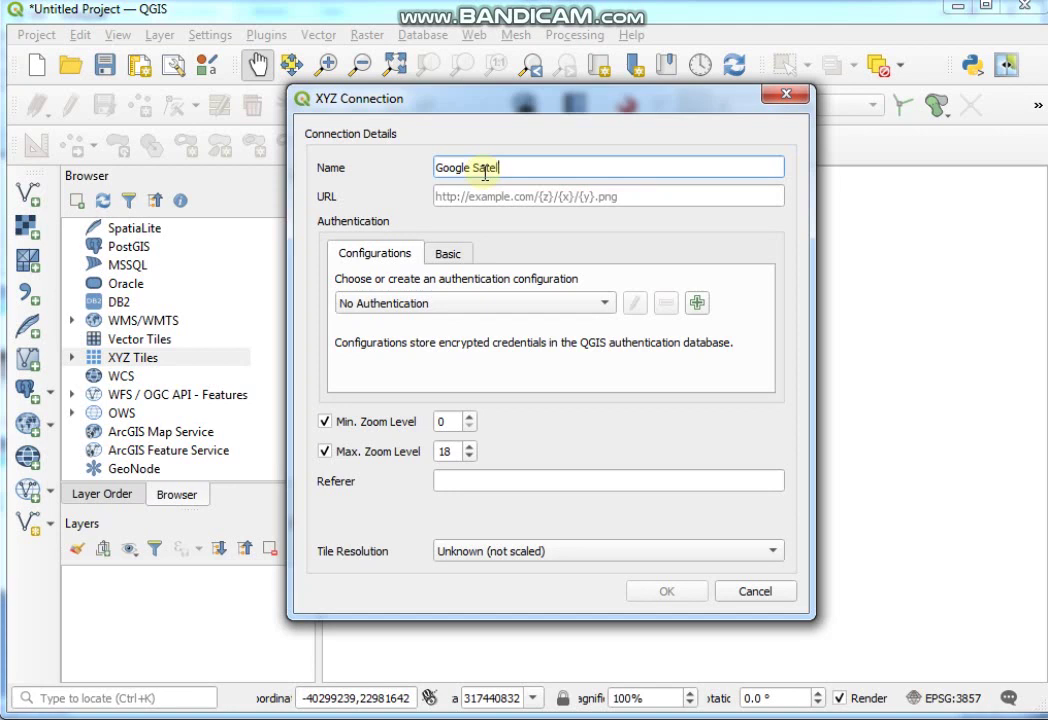
pyautogui.write('ite')
pyautogui.click(543, 199)
pyautogui.click(526, 167)
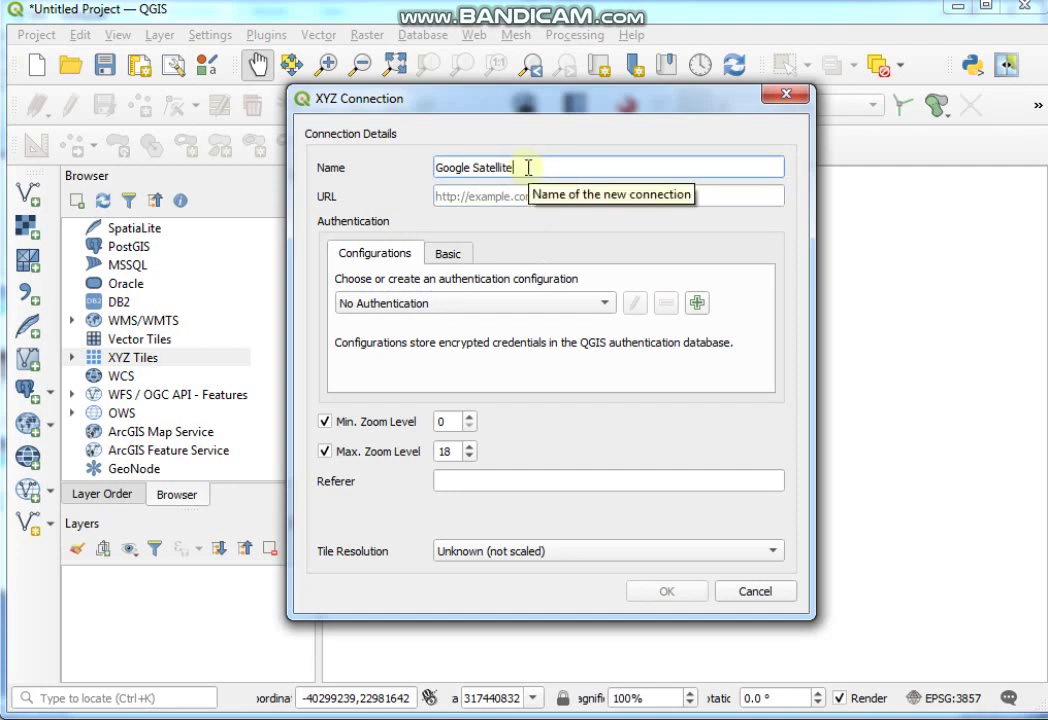
pyautogui.click(460, 199)
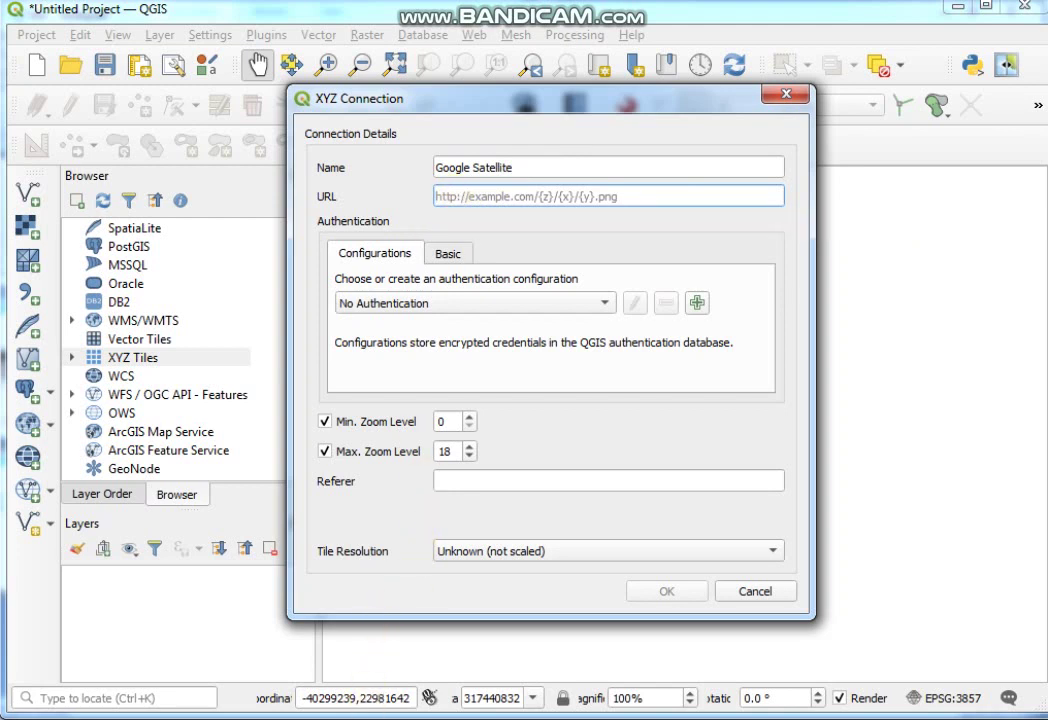
# Switch to Notepad and copy the Google satellite tile URL from the URL list
pyautogui.hotkey('alt', 'Tab')
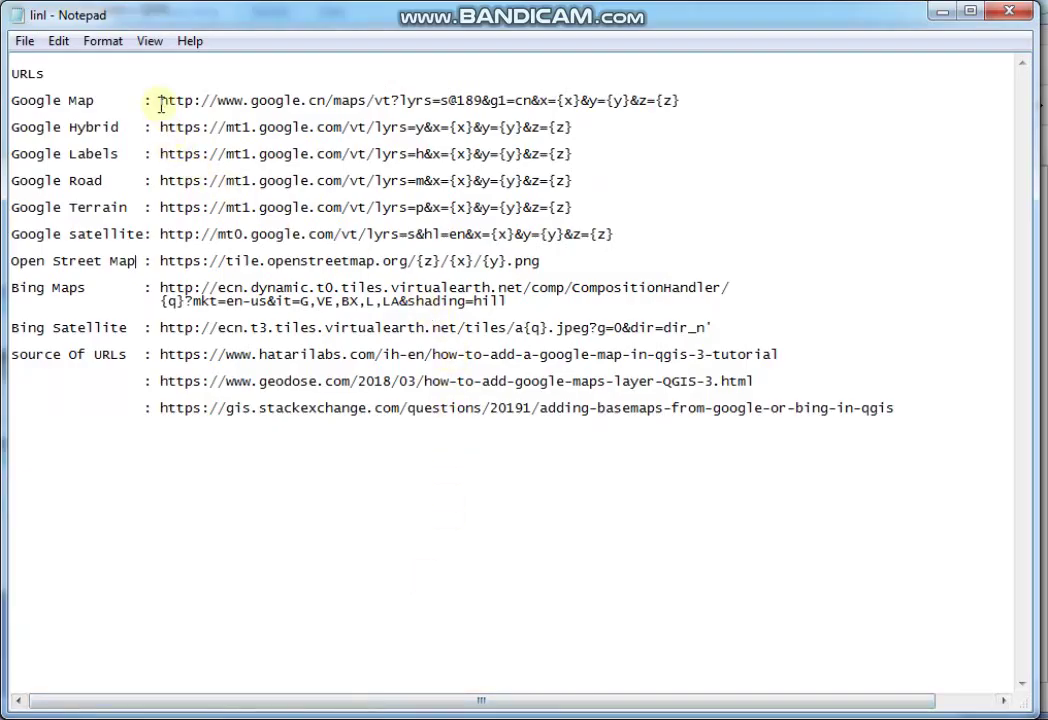
pyautogui.moveTo(160, 100); pyautogui.dragTo(258, 220)
pyautogui.click(576, 155)
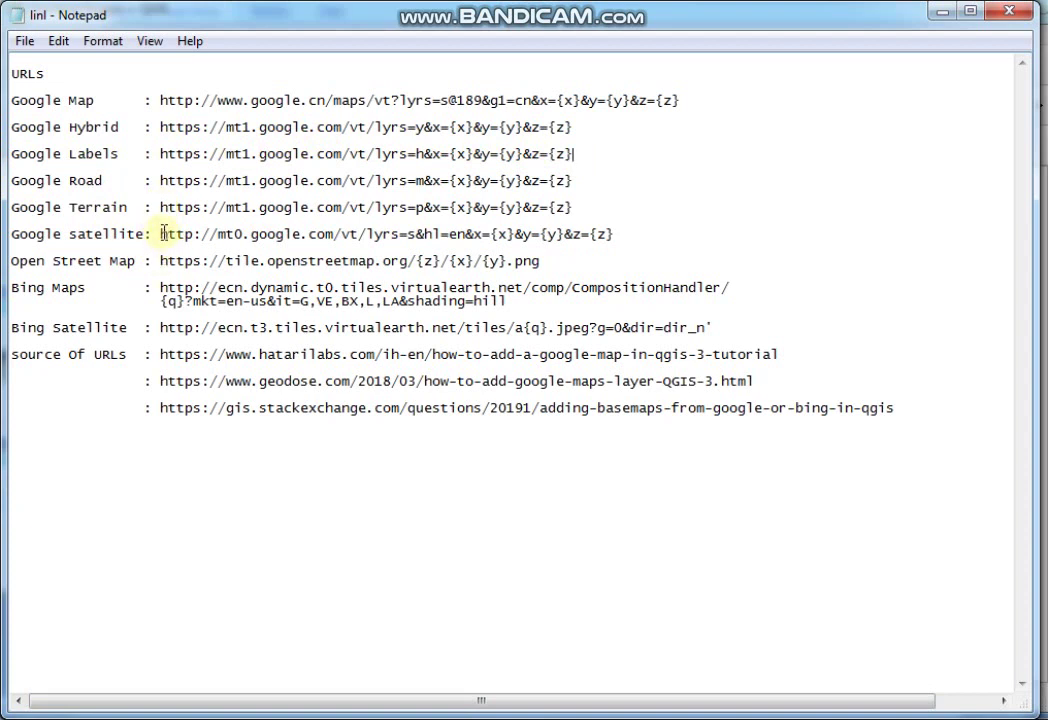
pyautogui.moveTo(160, 233); pyautogui.dragTo(622, 238)
pyautogui.hotkey('ctrl', 'c')
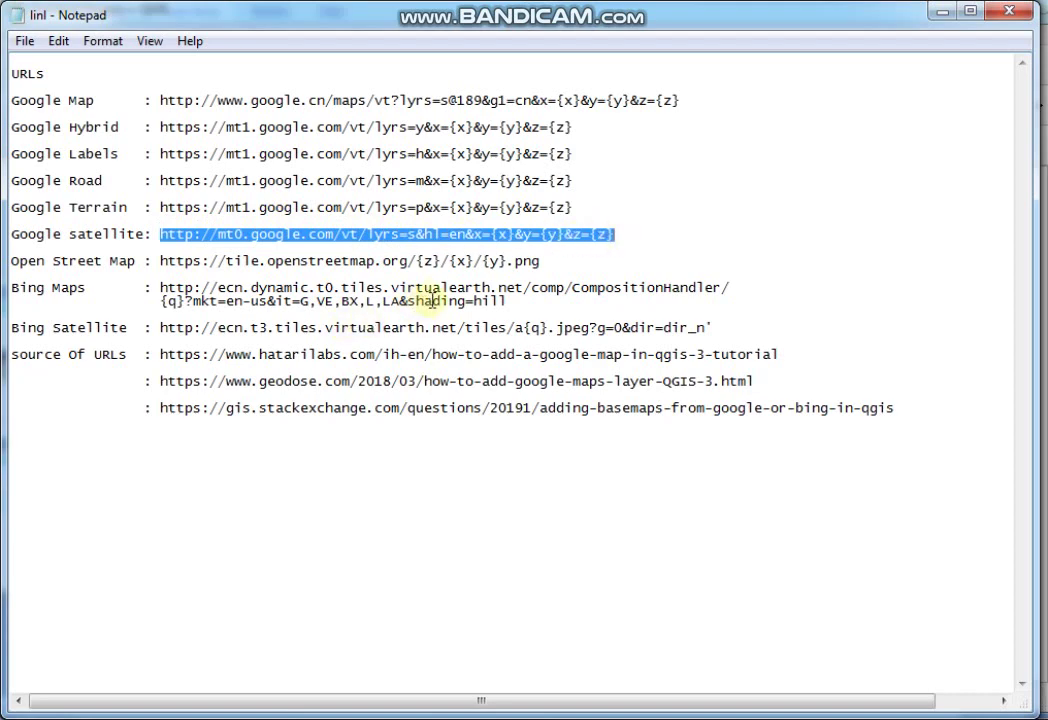
pyautogui.moveTo(330, 705)
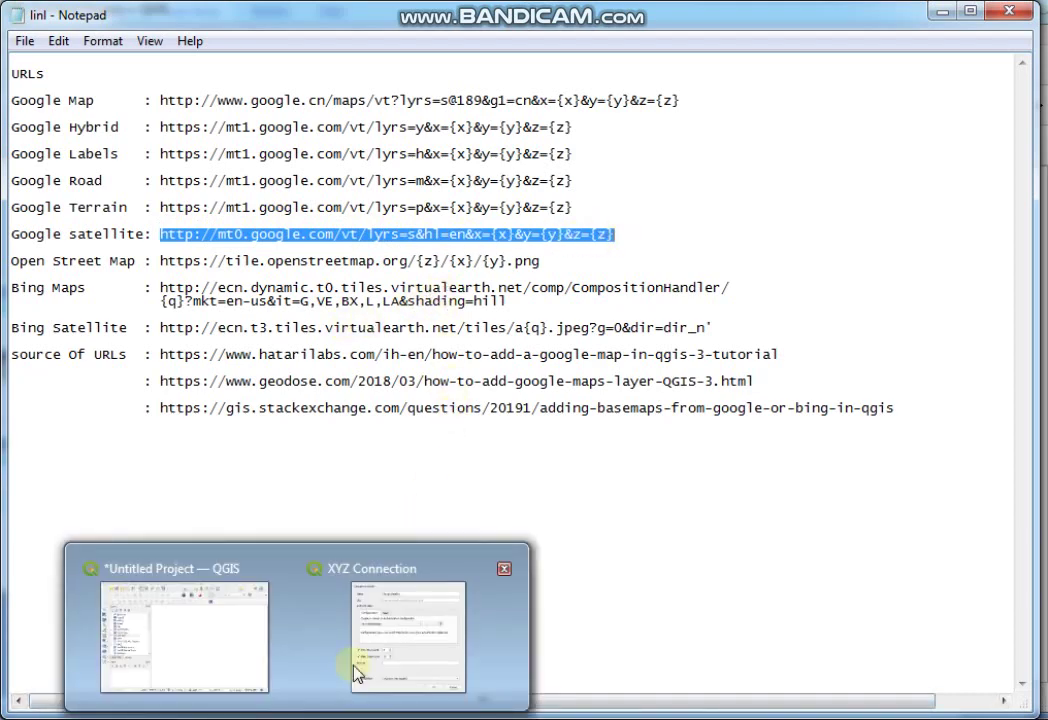
pyautogui.click(386, 650)
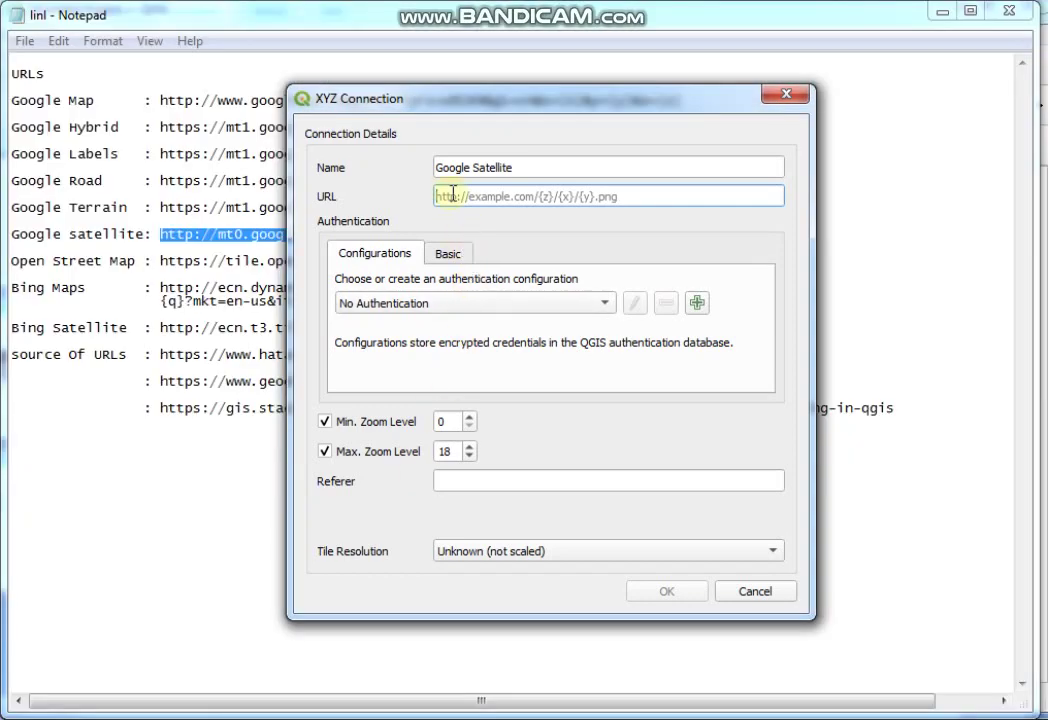
pyautogui.hotkey('ctrl', 'v')
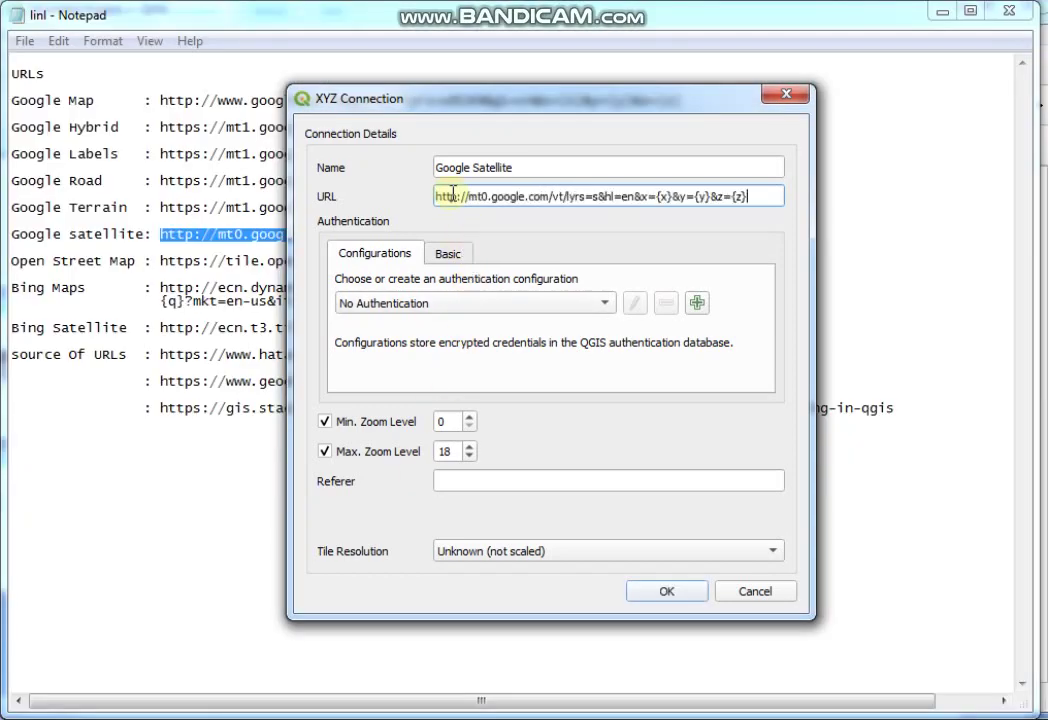
pyautogui.click(666, 591)
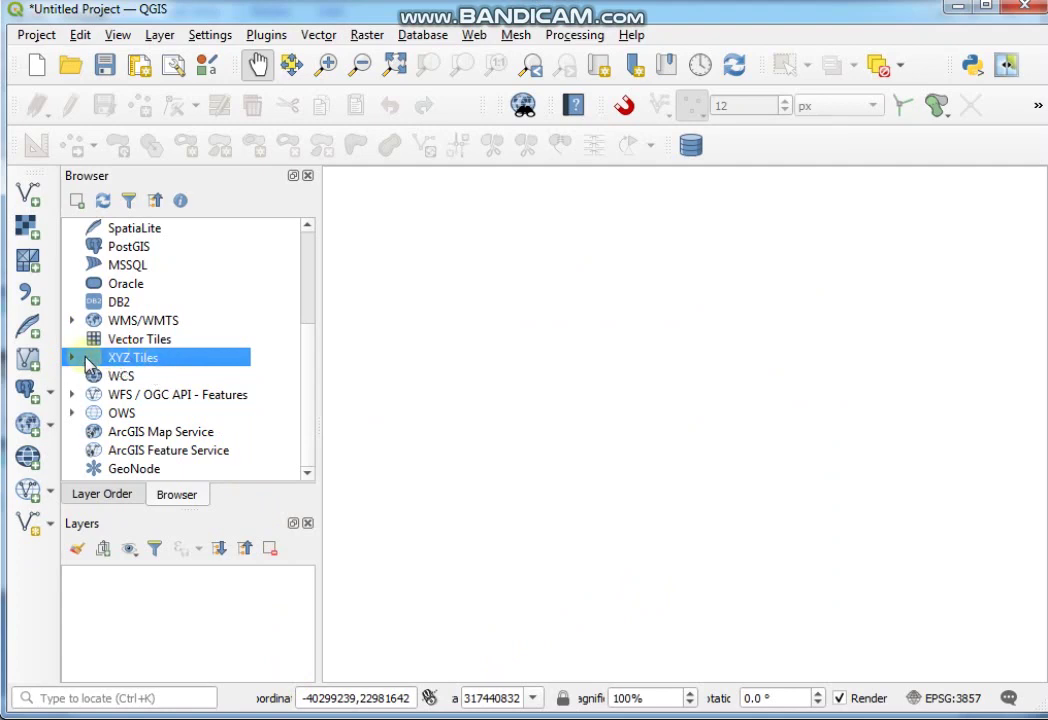
# Add the Google Satellite connection from XYZ Tiles to the project as a map layer
pyautogui.click(72, 358)
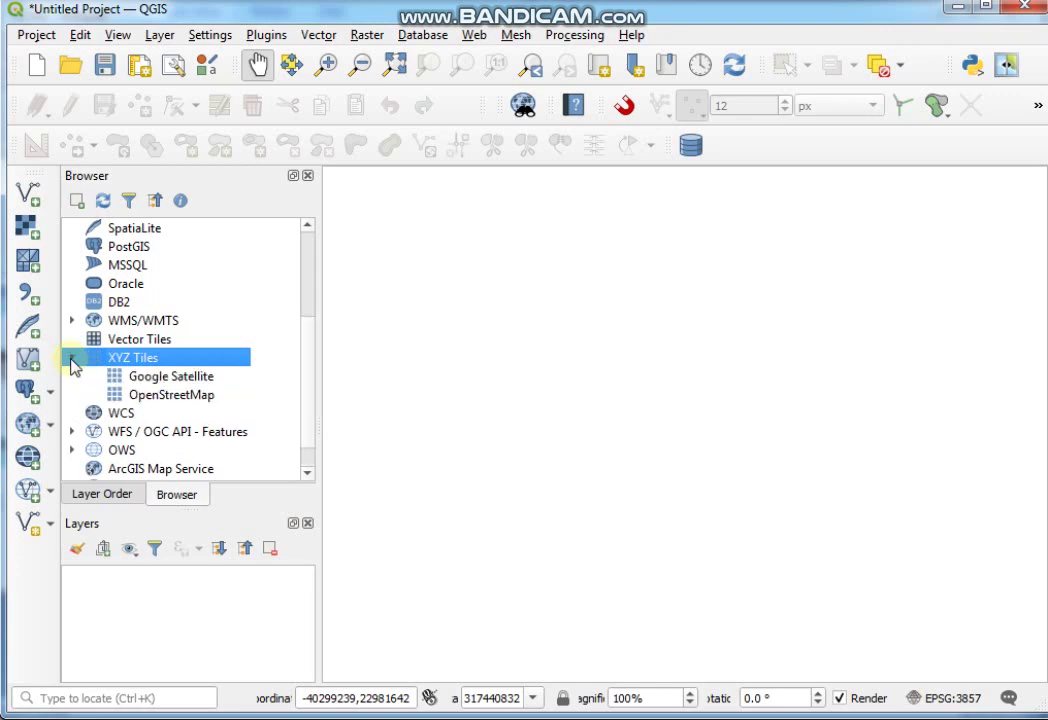
pyautogui.click(170, 380)
pyautogui.doubleClick(172, 380)
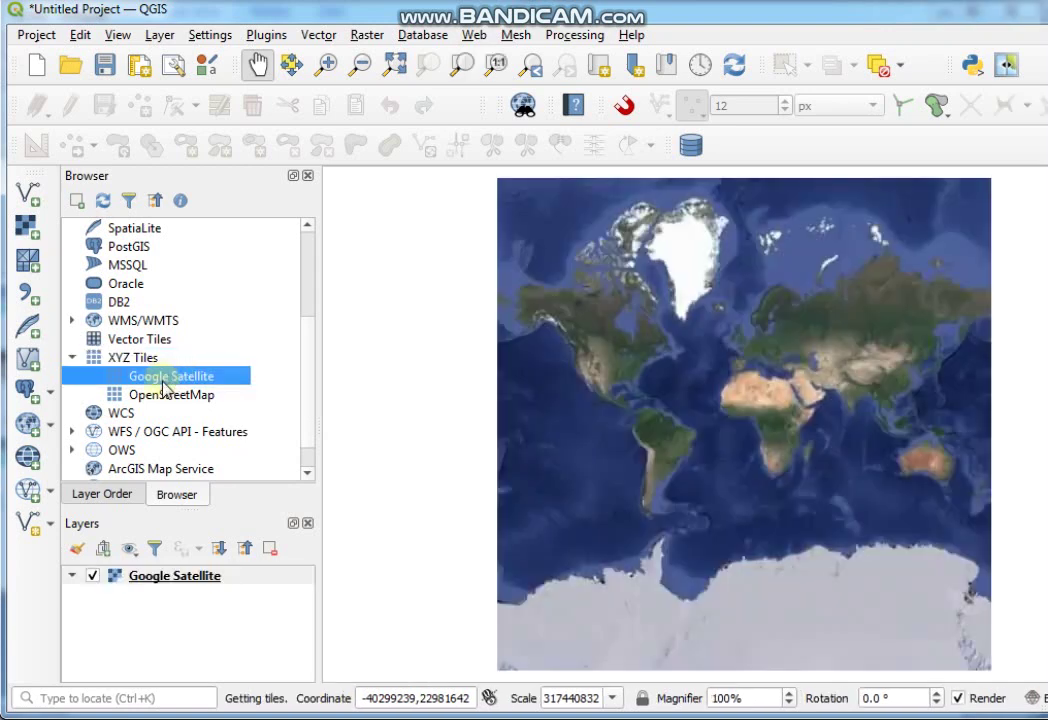
# Examine the satellite imagery around the Arabian Peninsula and South Asia at several scales
pyautogui.moveTo(708, 378); pyautogui.dragTo(613, 370)
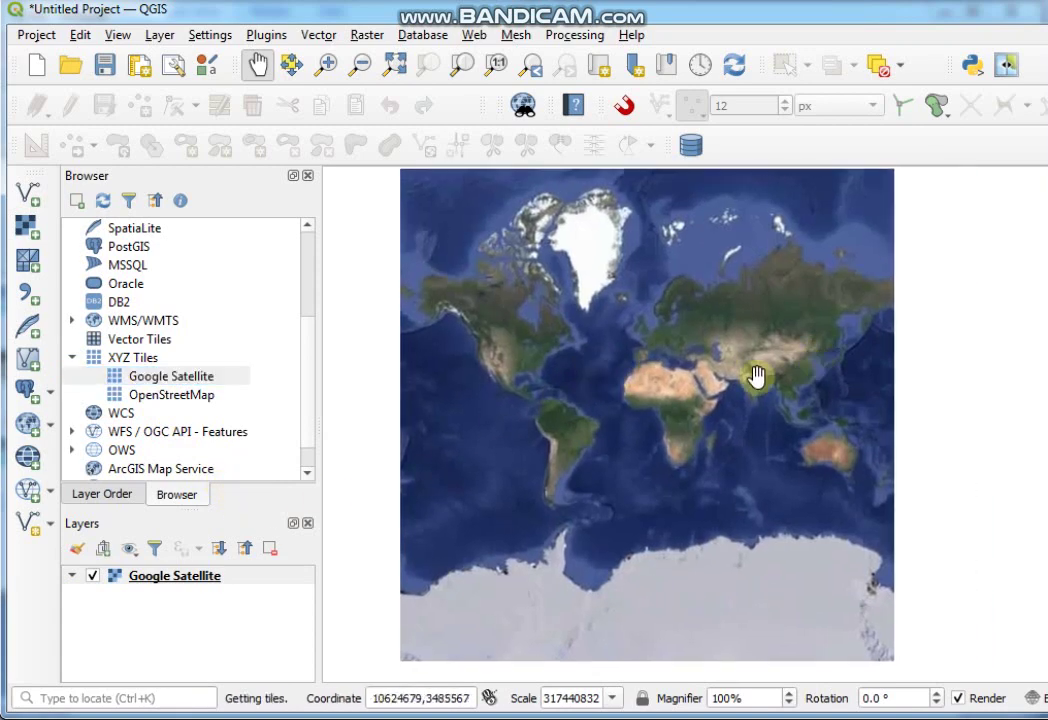
pyautogui.moveTo(706, 371); pyautogui.dragTo(727, 416)
pyautogui.scroll(3, 705, 406)
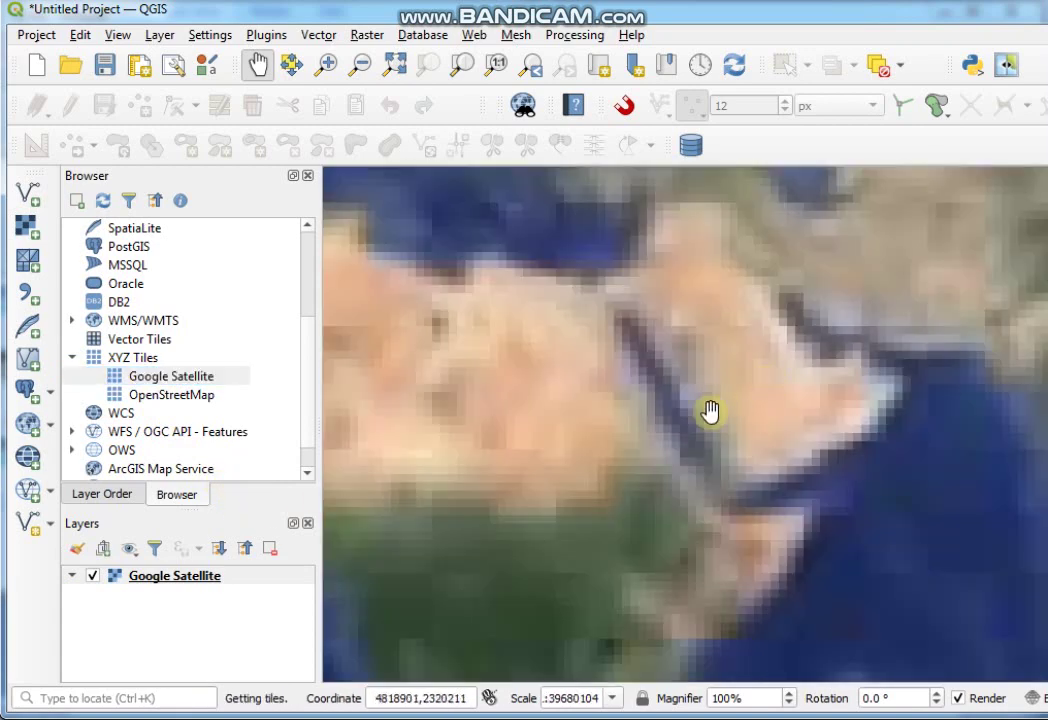
pyautogui.moveTo(851, 351); pyautogui.dragTo(562, 370)
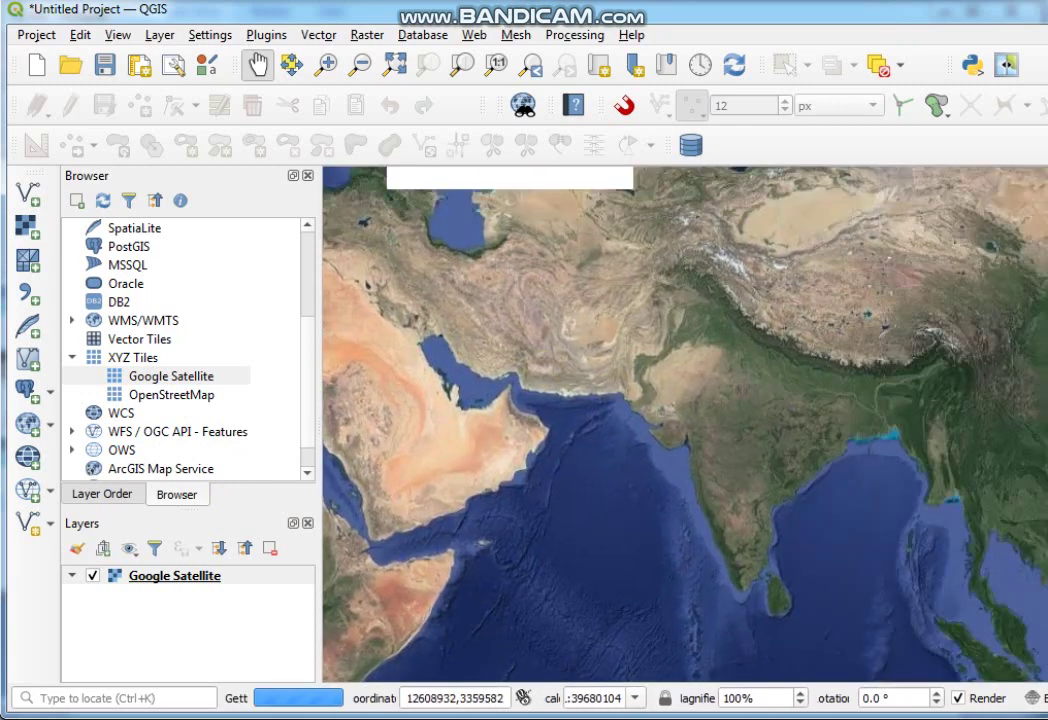
pyautogui.moveTo(836, 369); pyautogui.dragTo(779, 369)
pyautogui.moveTo(680, 377); pyautogui.dragTo(691, 416)
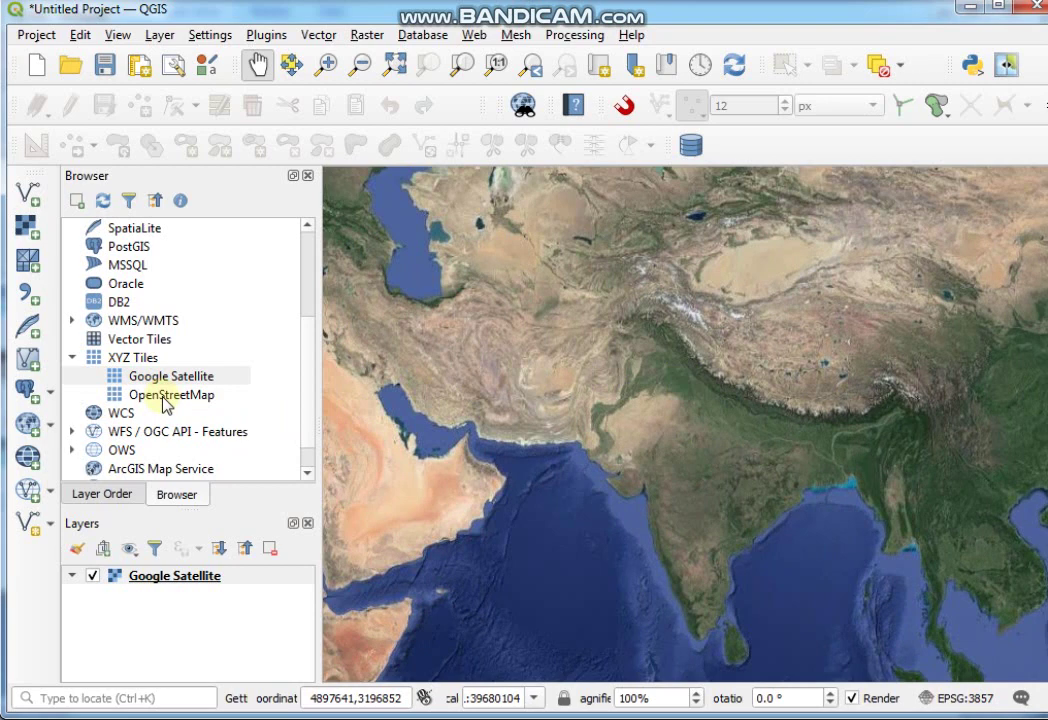
pyautogui.click(166, 398)
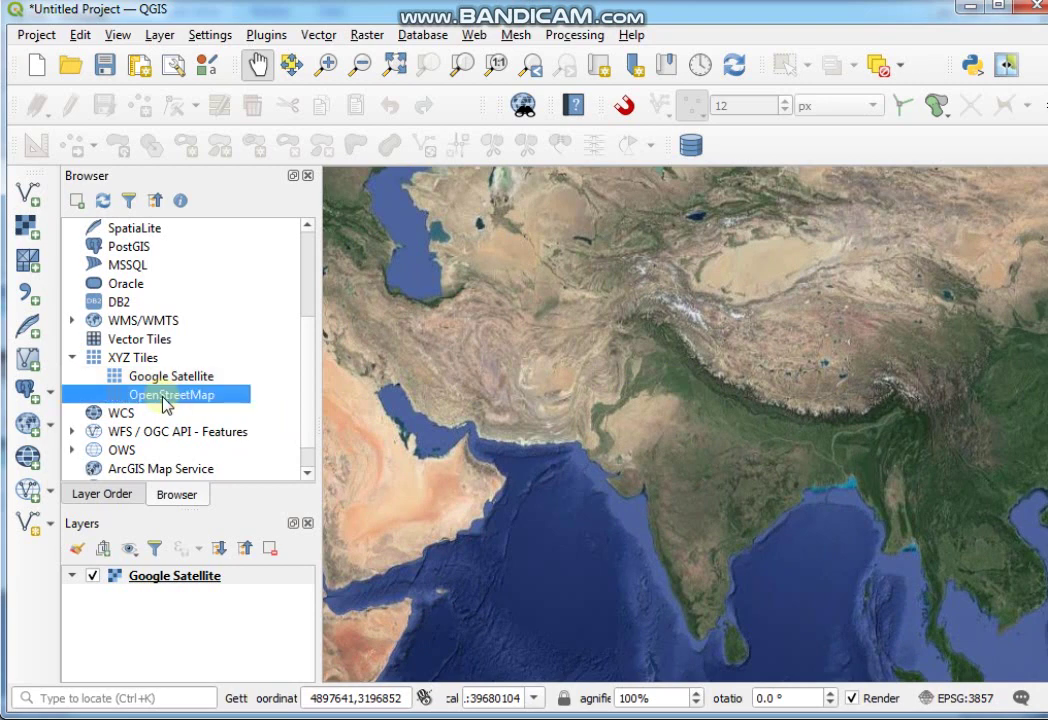
pyautogui.moveTo(576, 277); pyautogui.dragTo(606, 312)
pyautogui.scroll(-1, 606, 312)
# Add the OpenStreetMap tiles to the project as a layer above Google Satellite
pyautogui.click(172, 396)
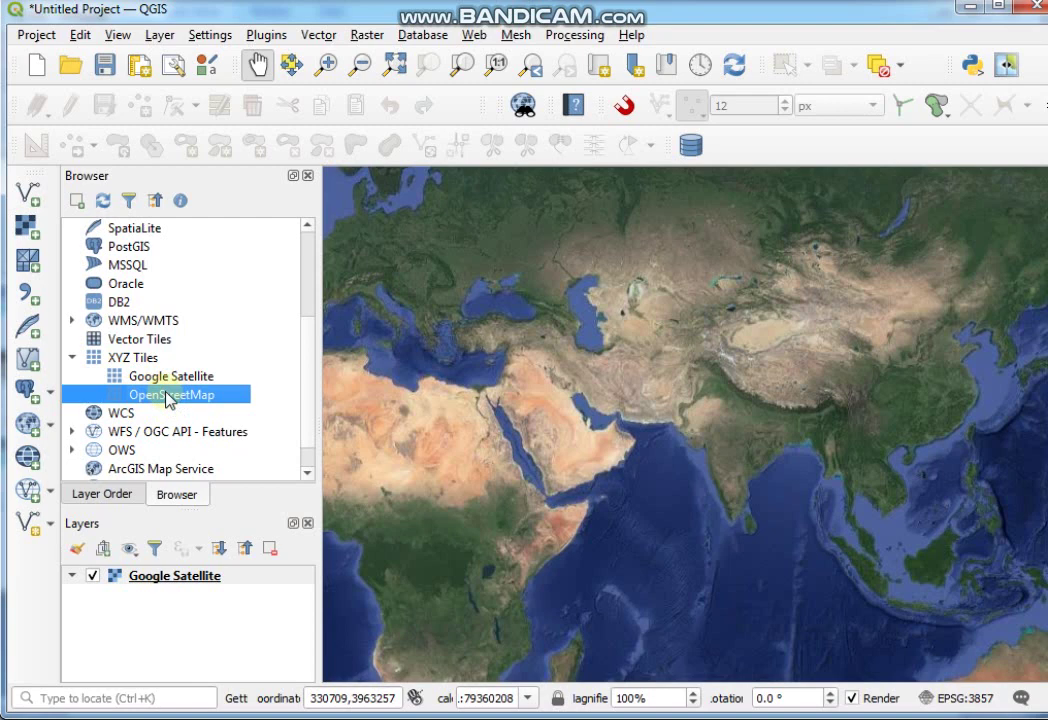
pyautogui.moveTo(168, 398); pyautogui.dragTo(163, 613)
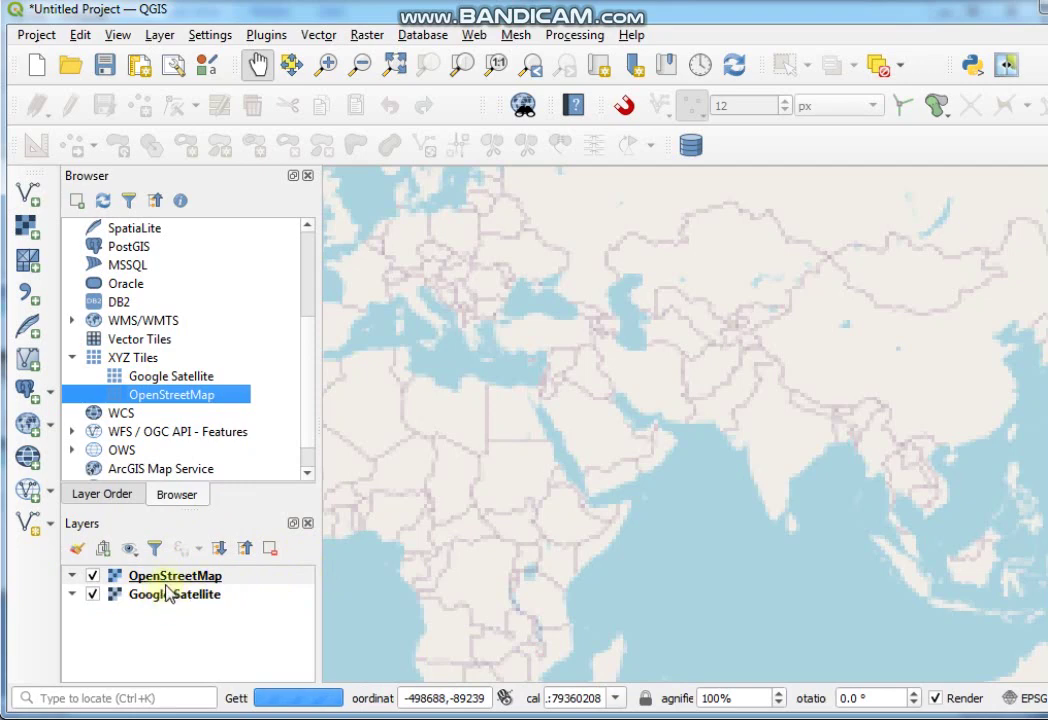
pyautogui.moveTo(580, 397); pyautogui.dragTo(627, 352)
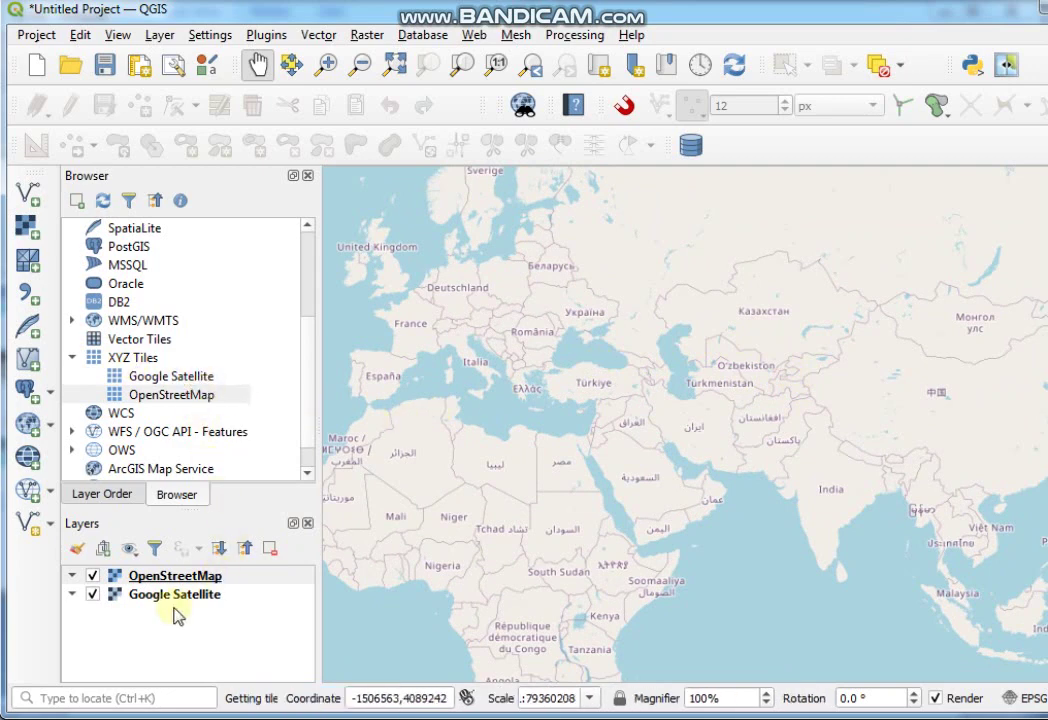
pyautogui.click(105, 578)
pyautogui.moveTo(638, 320); pyautogui.dragTo(590, 320)
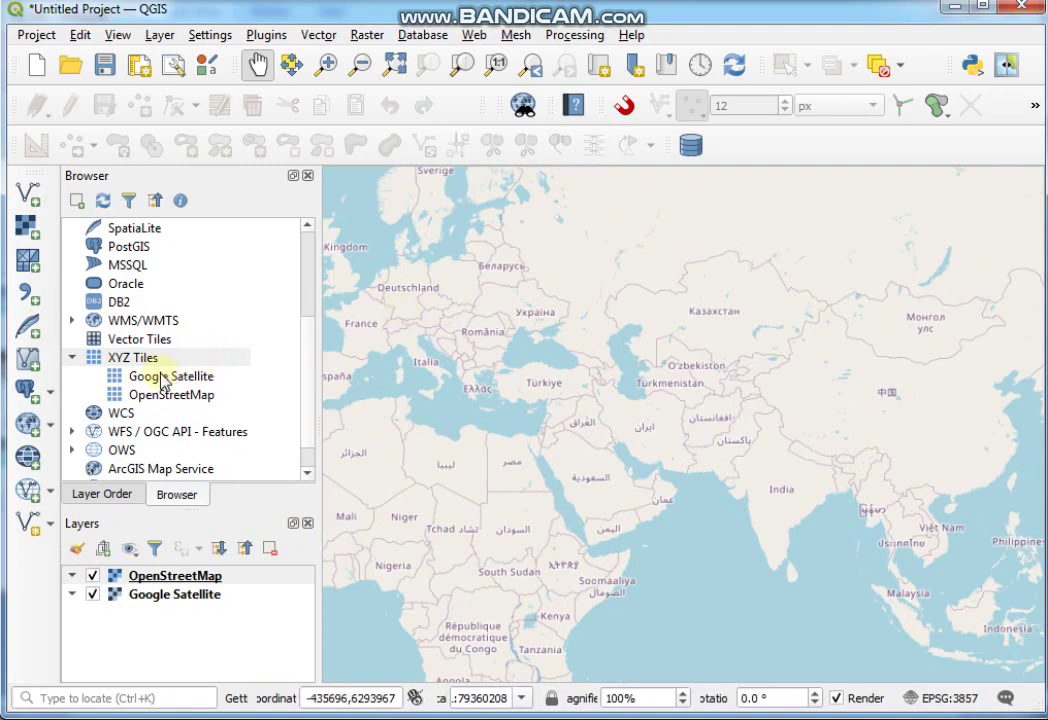
# Create another XYZ Tiles connection and name it Google Road
pyautogui.click(148, 362)
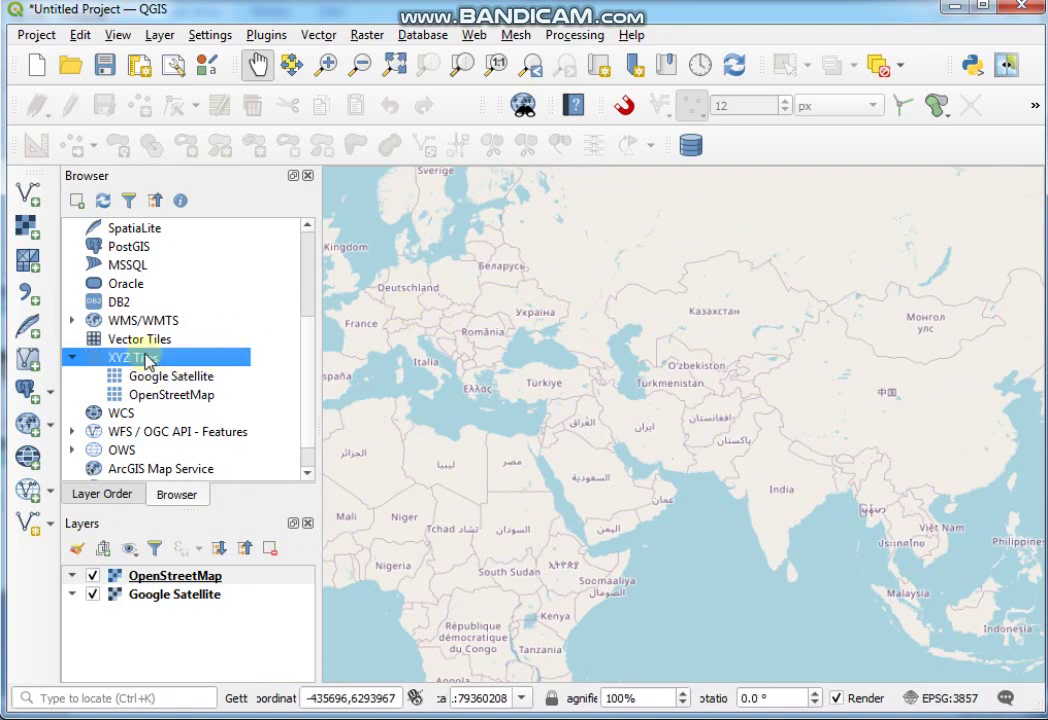
pyautogui.rightClick(148, 362)
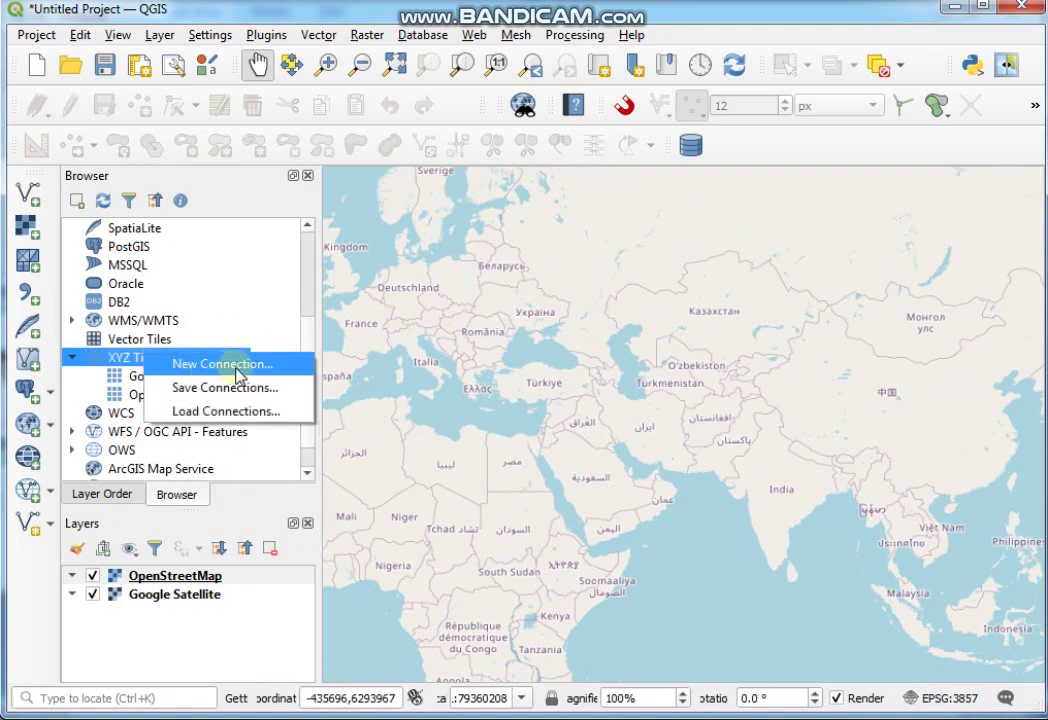
pyautogui.click(206, 363)
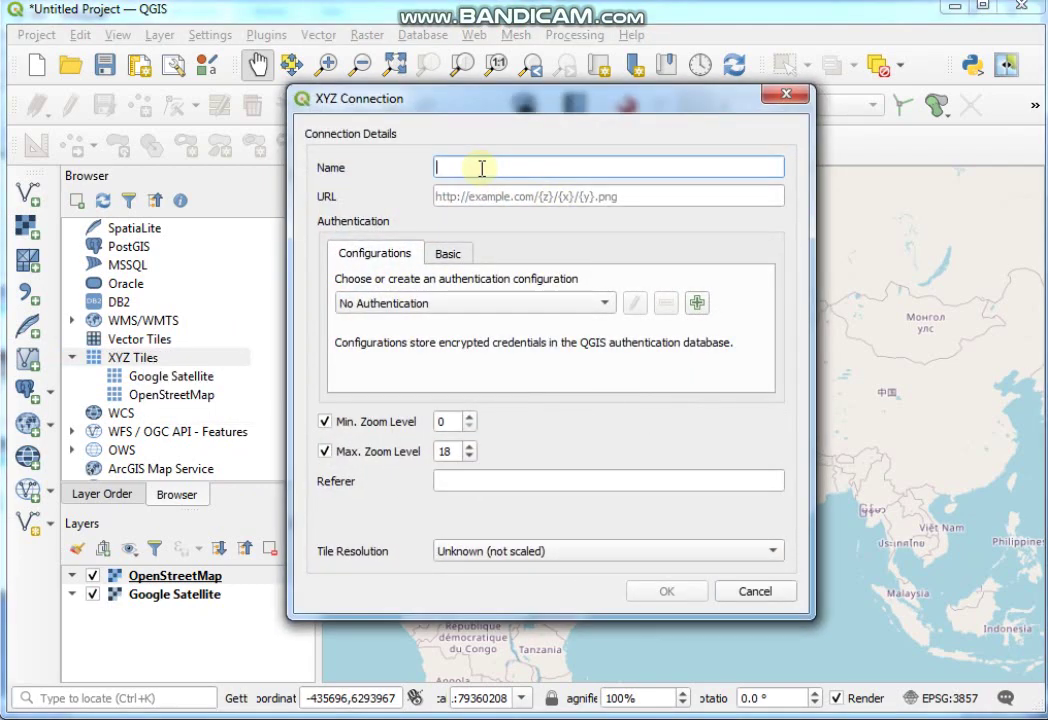
pyautogui.write('Google Road')
pyautogui.click(530, 196)
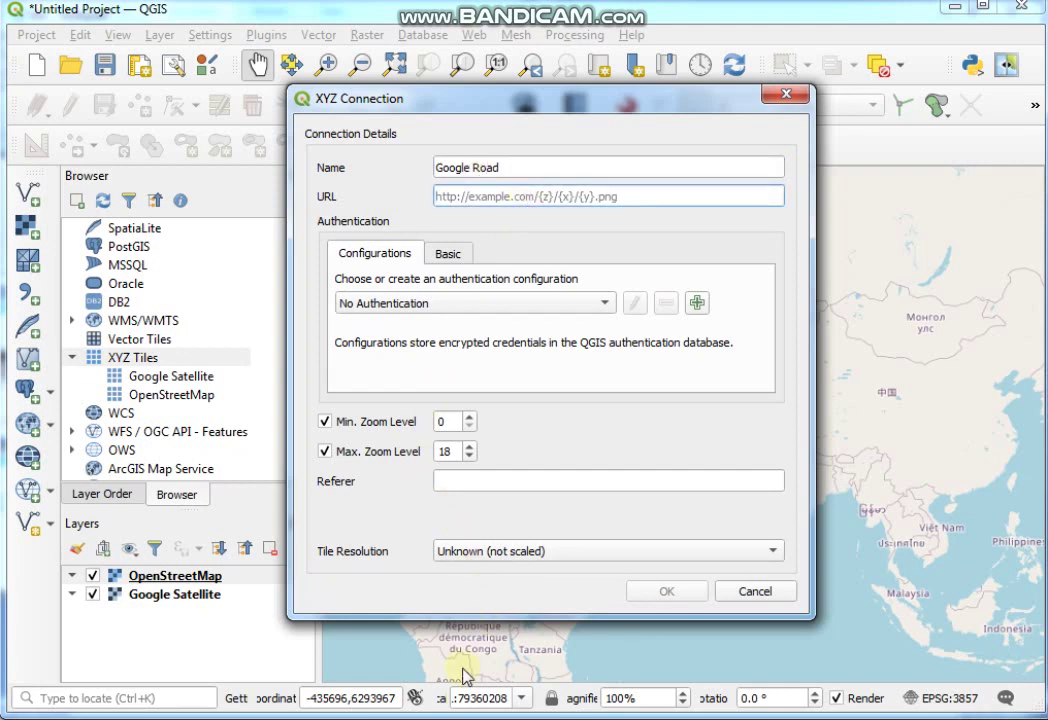
pyautogui.hotkey('alt', 'Tab')
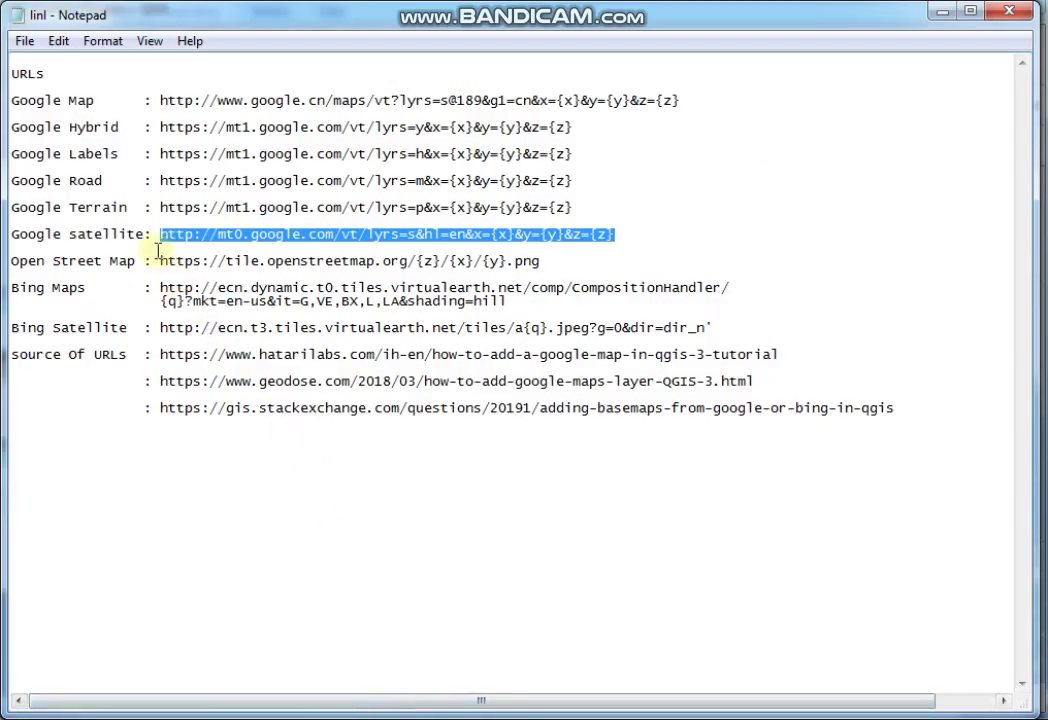
pyautogui.click(162, 174)
pyautogui.hotkey('shift', 'Home')
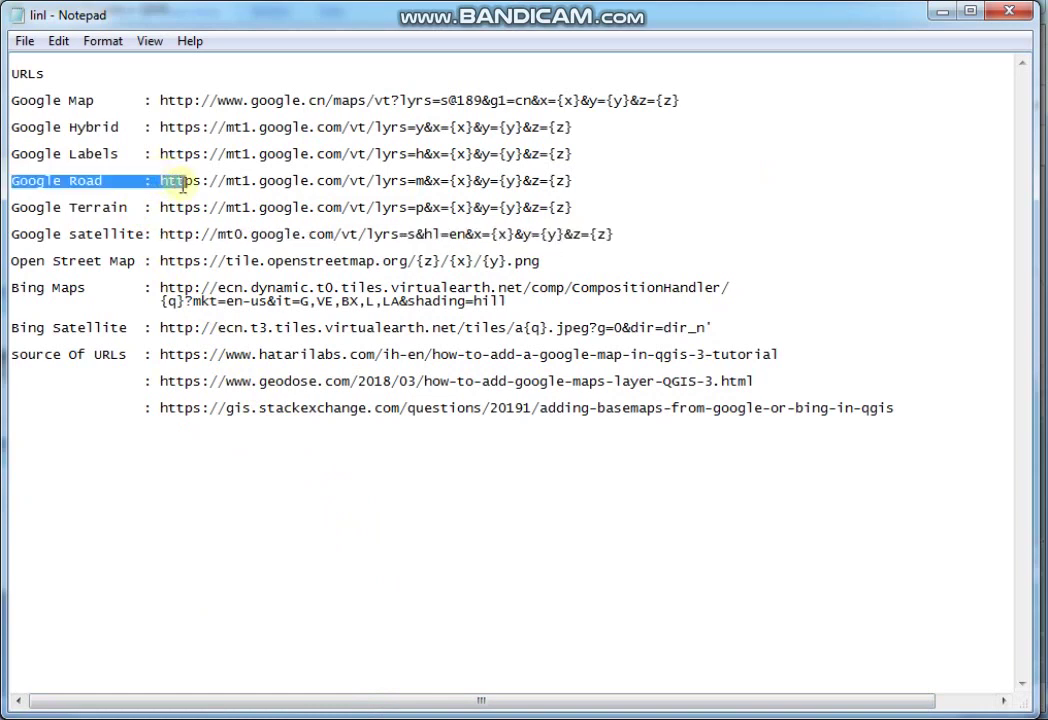
pyautogui.click(160, 180)
pyautogui.moveTo(160, 180); pyautogui.dragTo(573, 183)
pyautogui.hotkey('ctrl', 'c')
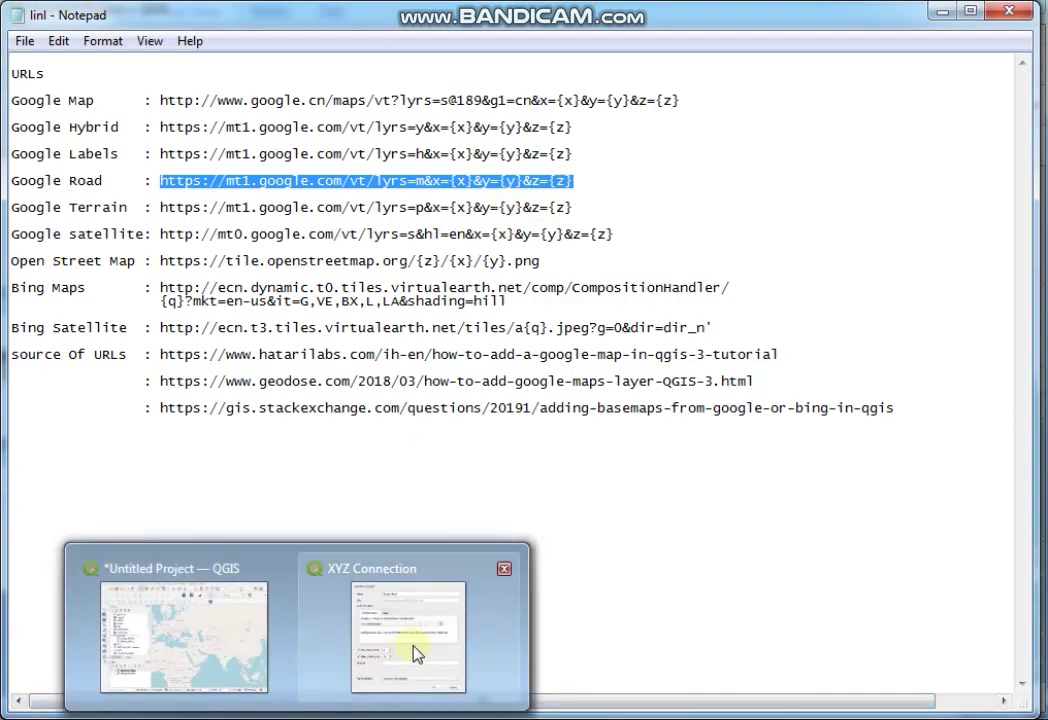
# Switch back to the QGIS connection dialog, paste the copied tile URL for Google Road, and save the connection
pyautogui.click(405, 655)
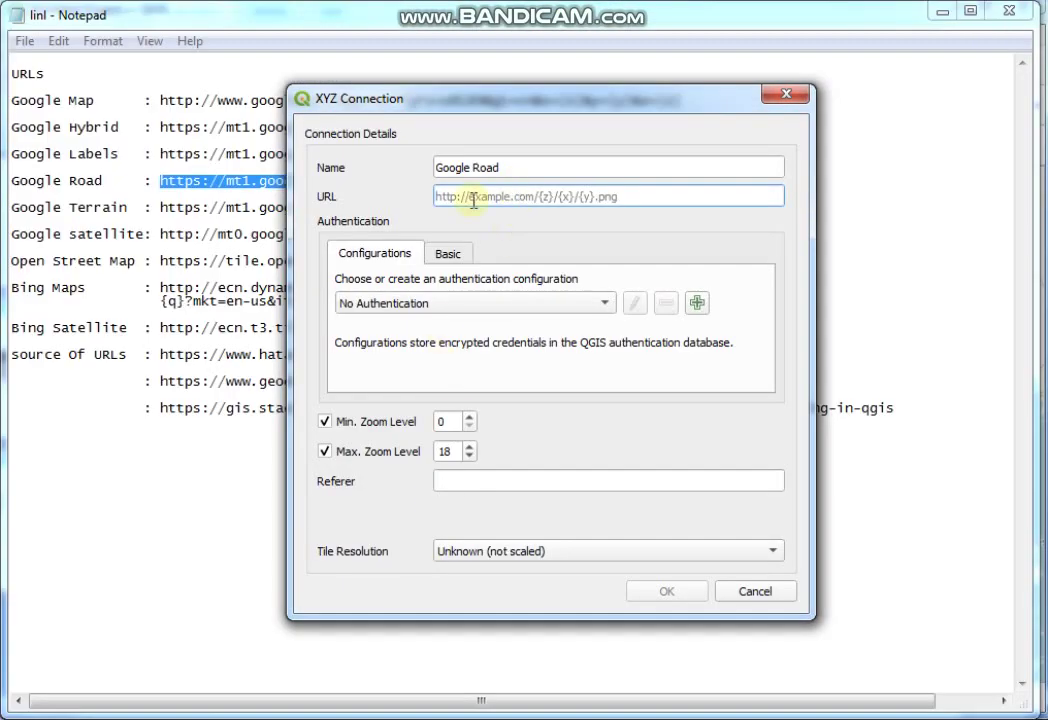
pyautogui.hotkey('ctrl', 'v')
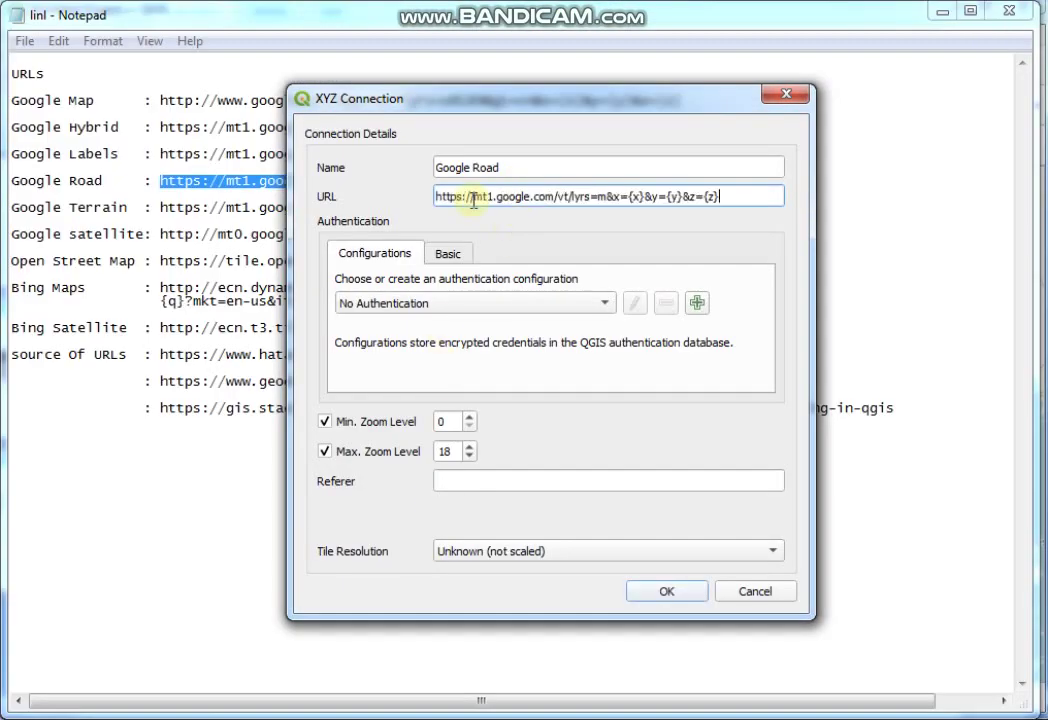
pyautogui.click(666, 592)
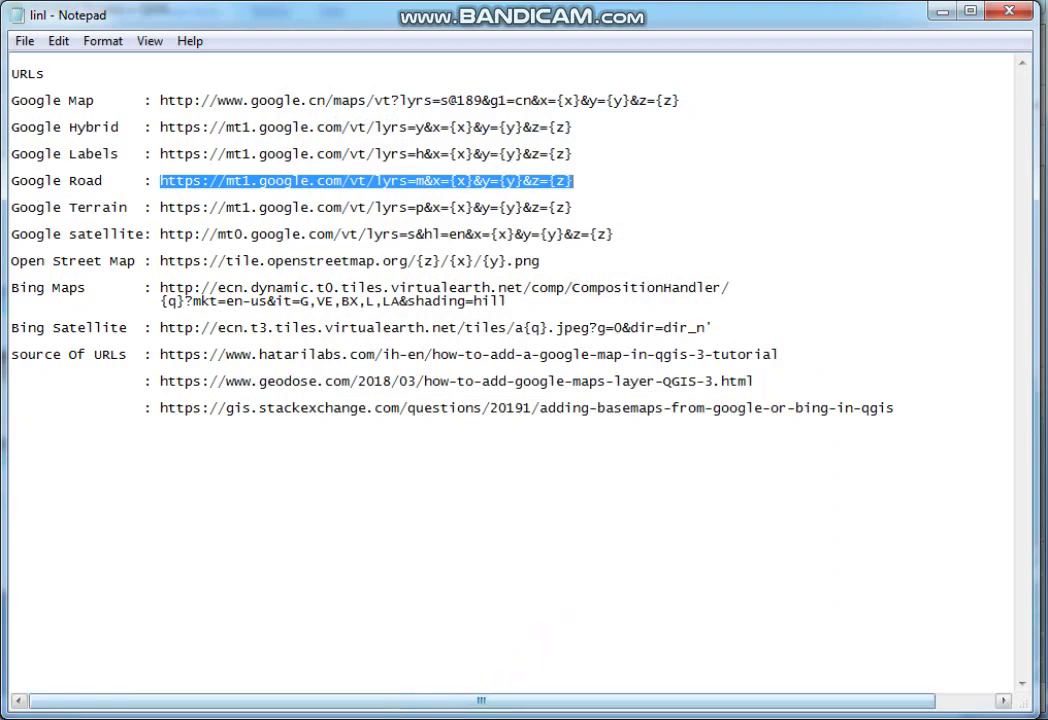
# Switch to the QGIS project, add Google Road as a layer above OpenStreetMap, and hide the OpenStreetMap layer
pyautogui.click(304, 673)
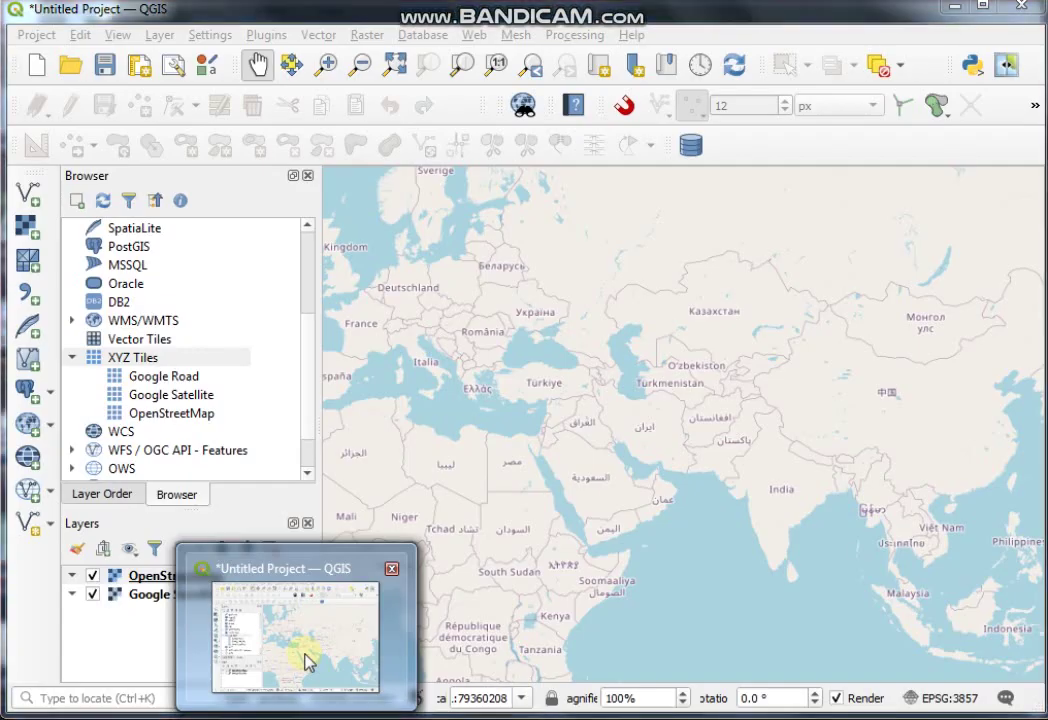
pyautogui.click(160, 378)
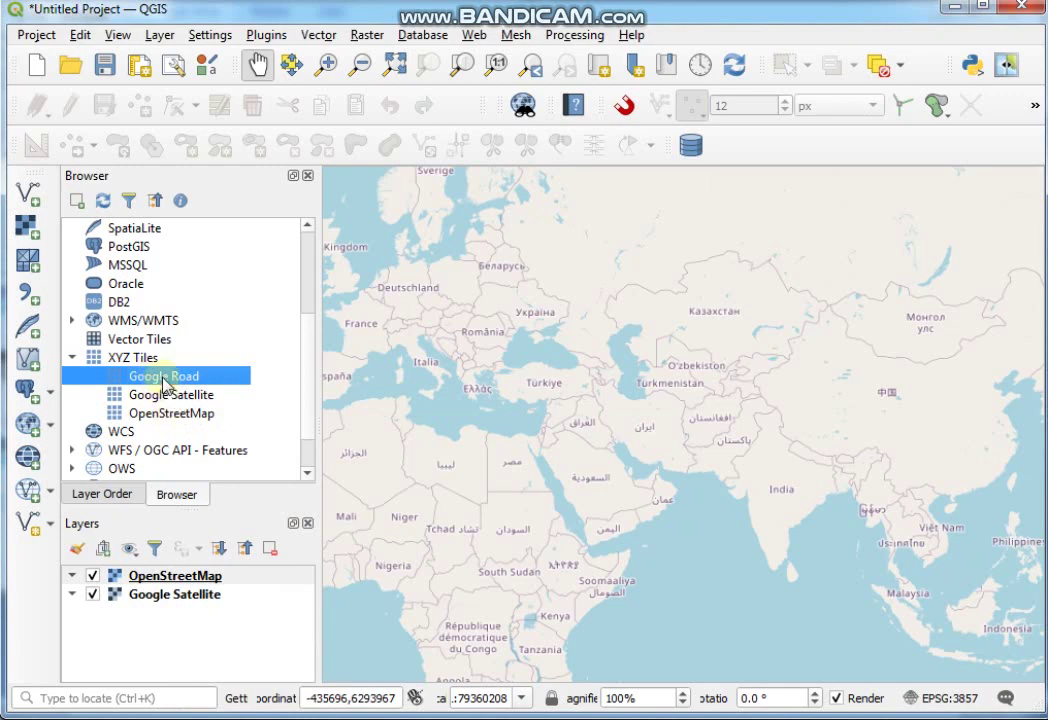
pyautogui.doubleClick(165, 378)
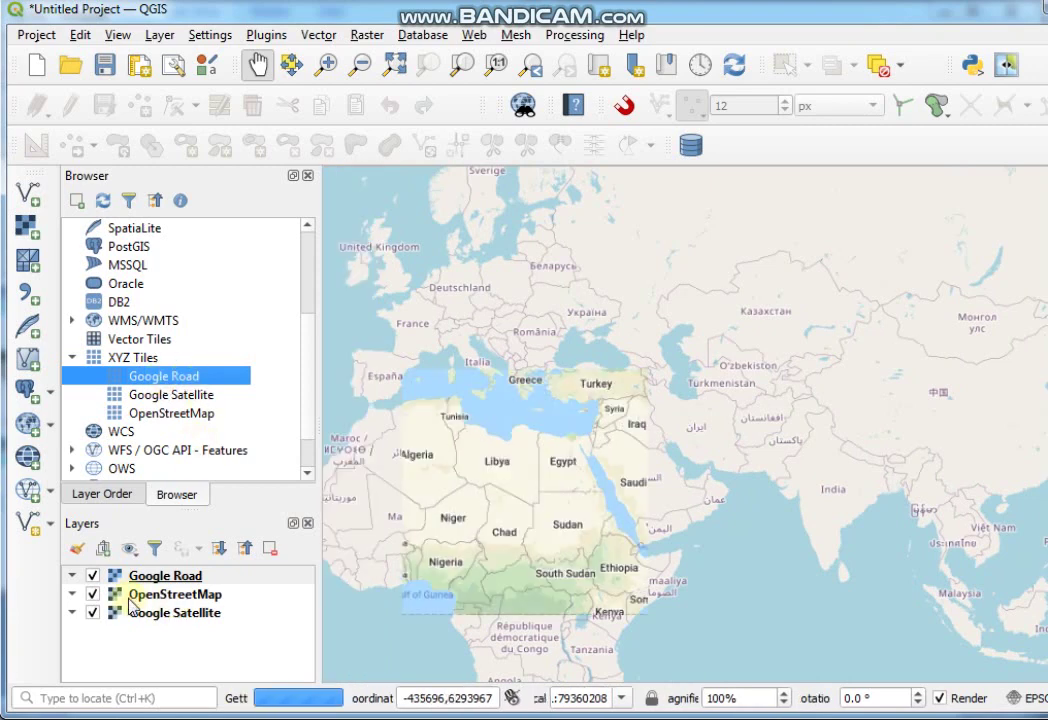
pyautogui.click(93, 595)
pyautogui.click(93, 597)
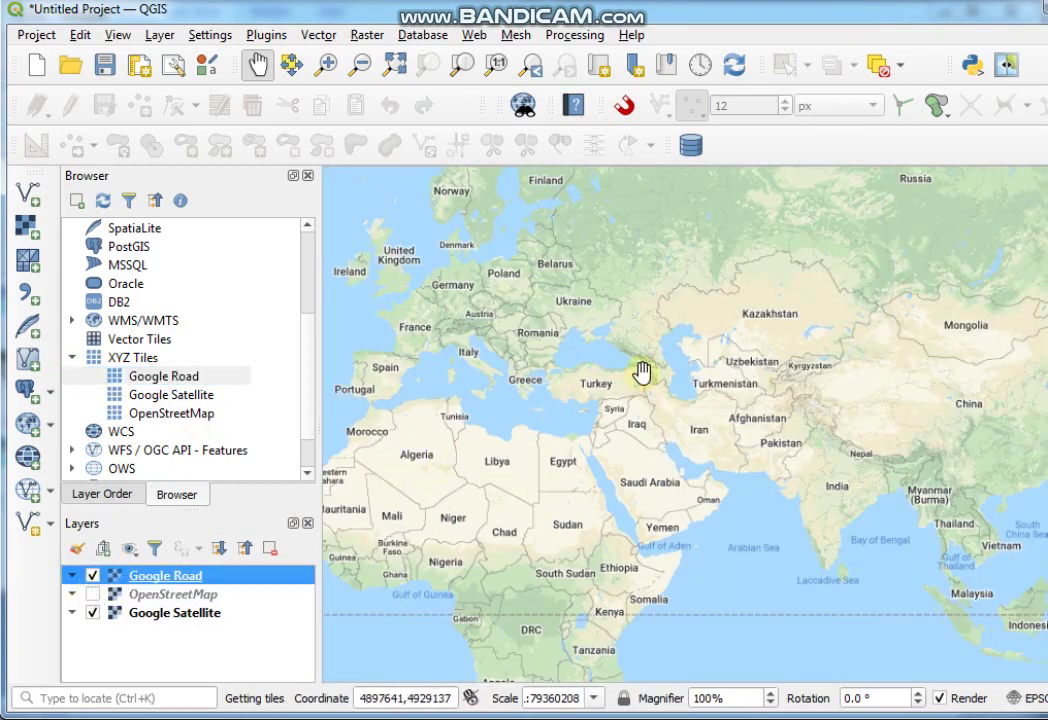
# Examine the Google Road map across eastern and northern Turkey at several scales
pyautogui.scroll(-1, 645, 370)
pyautogui.scroll(2, 608, 386)
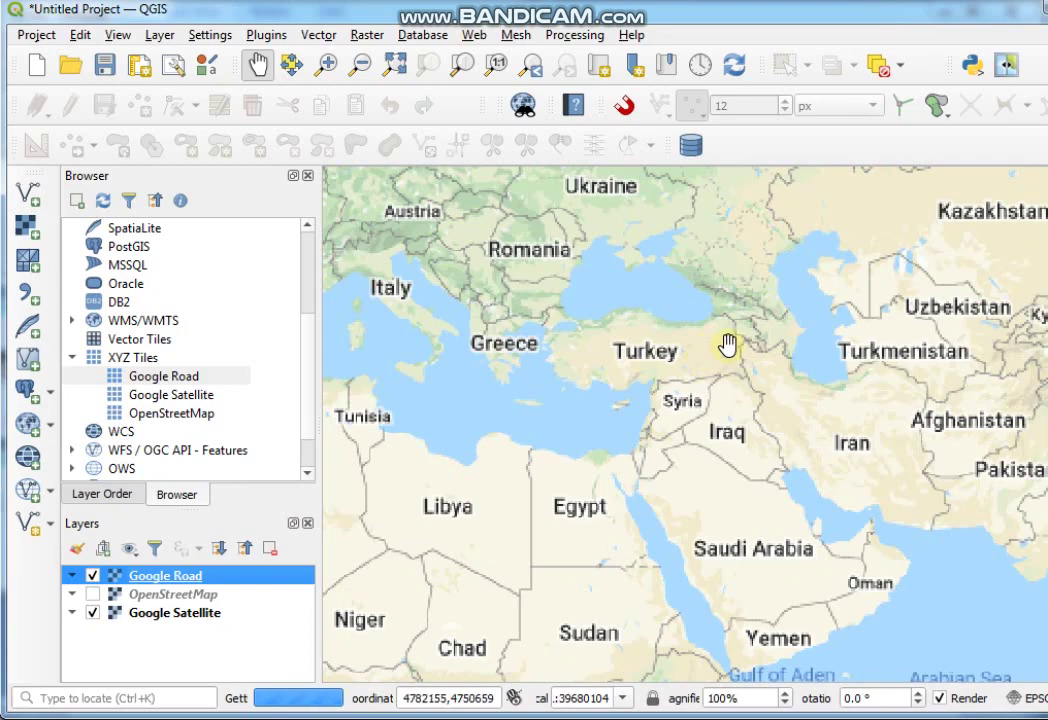
pyautogui.scroll(3, 727, 346)
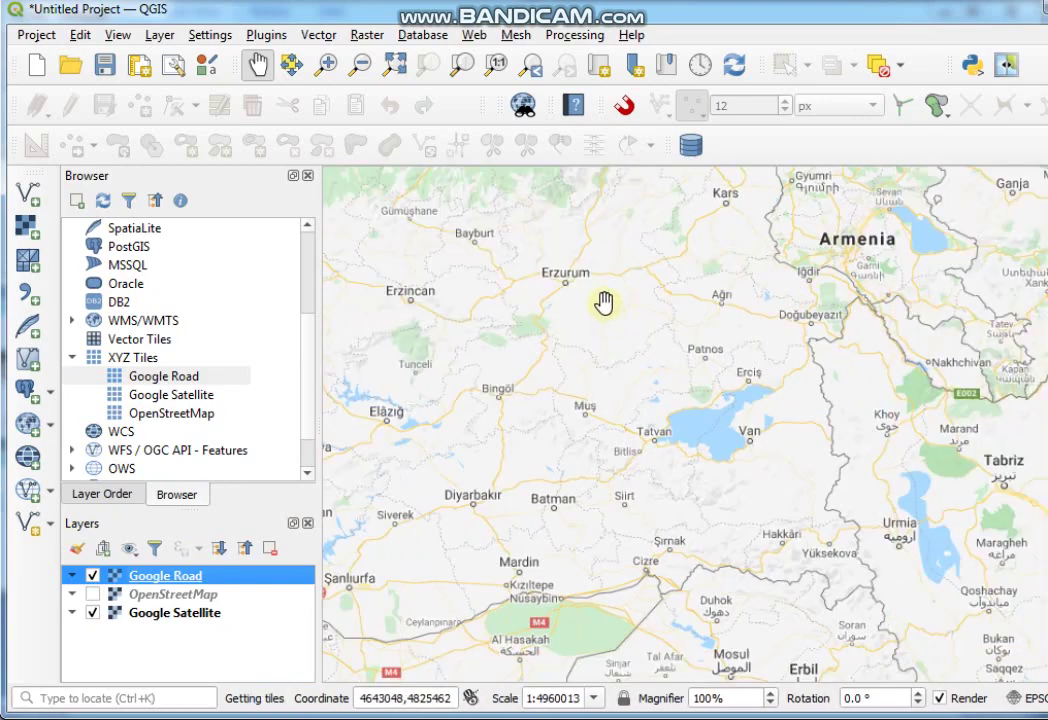
pyautogui.moveTo(604, 303); pyautogui.dragTo(774, 421)
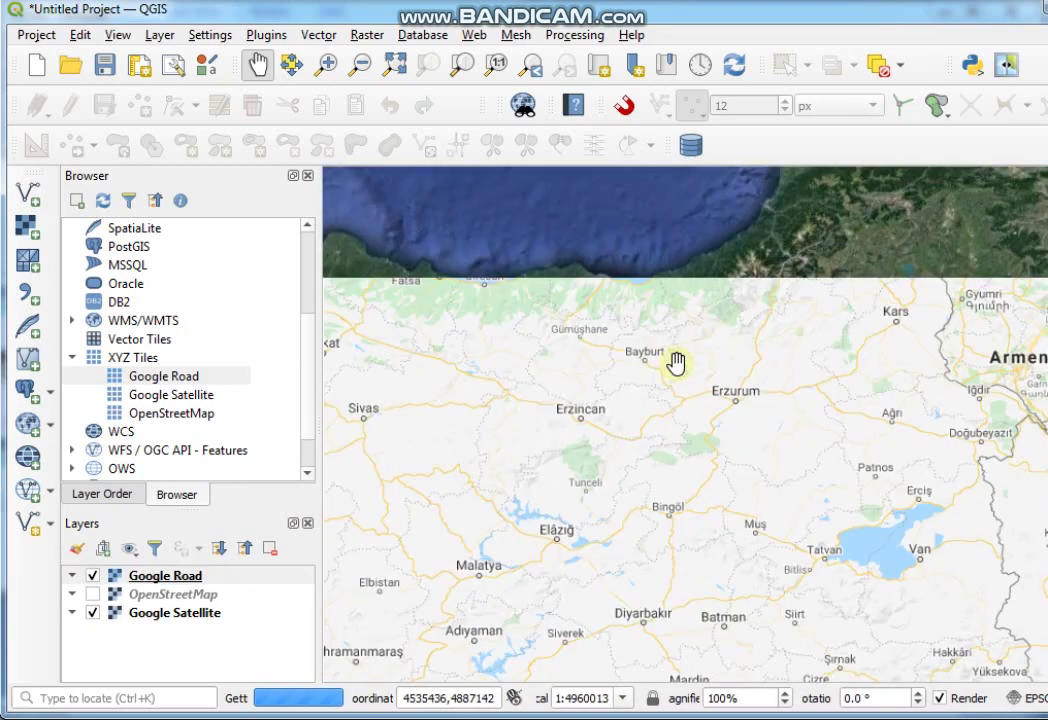
pyautogui.scroll(1, 758, 423)
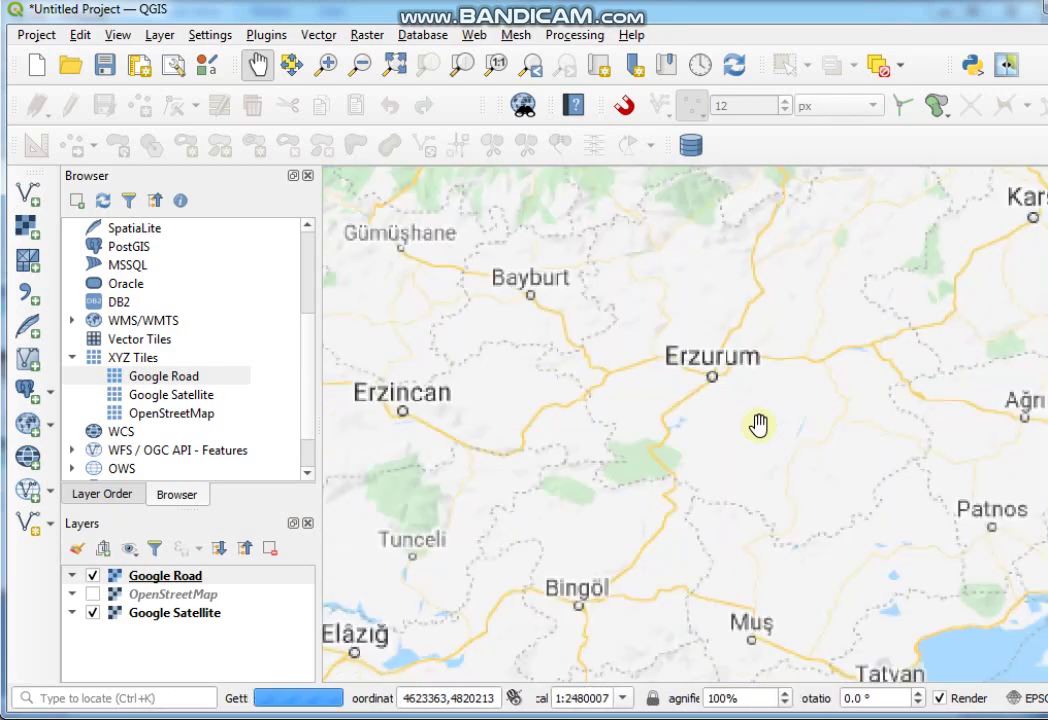
pyautogui.moveTo(688, 398); pyautogui.dragTo(802, 446)
pyautogui.moveTo(566, 285); pyautogui.dragTo(695, 386)
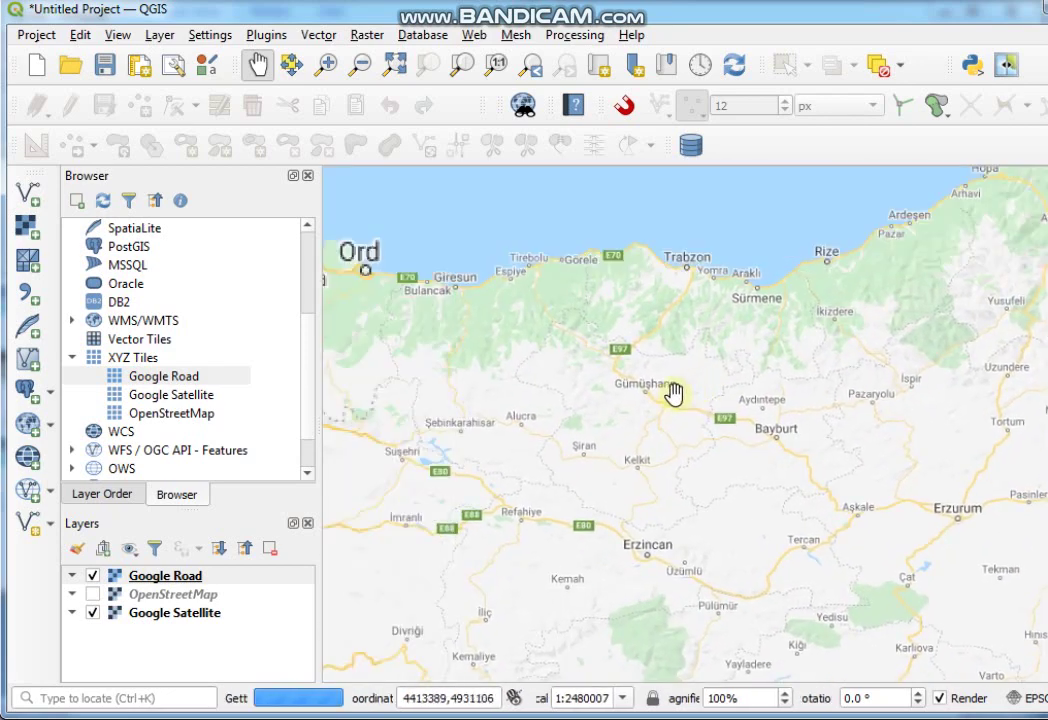
pyautogui.moveTo(510, 318); pyautogui.dragTo(752, 325)
pyautogui.moveTo(568, 451); pyautogui.dragTo(635, 450)
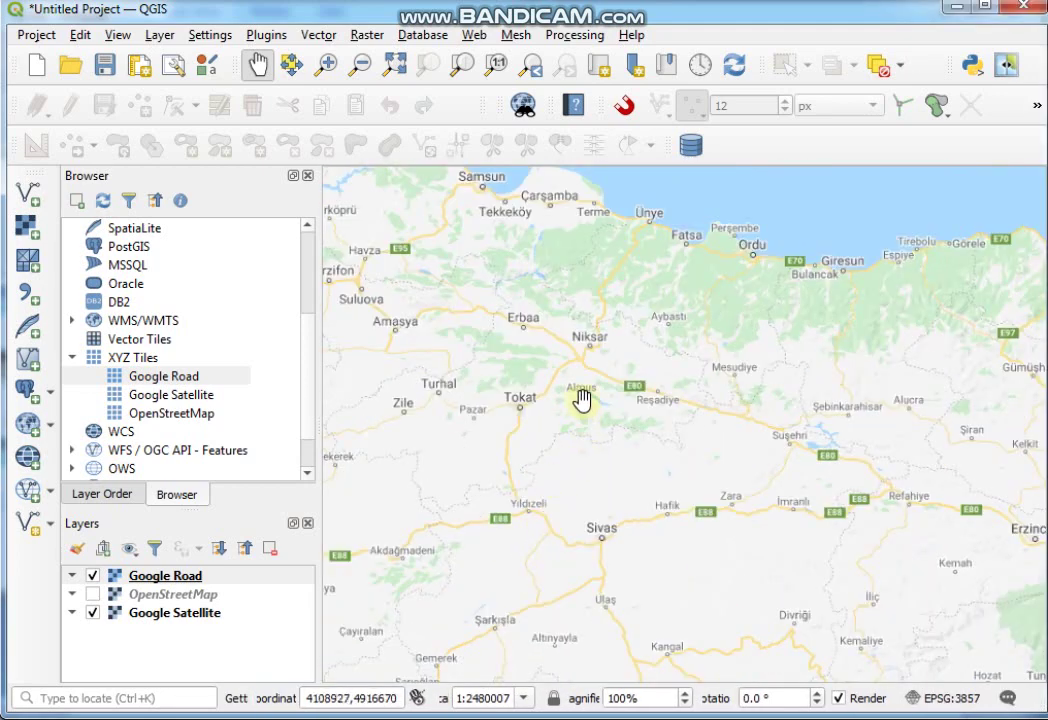
# Switch to Notepad and review the full list of basemap tile URLs and their source links
pyautogui.moveTo(360, 718)
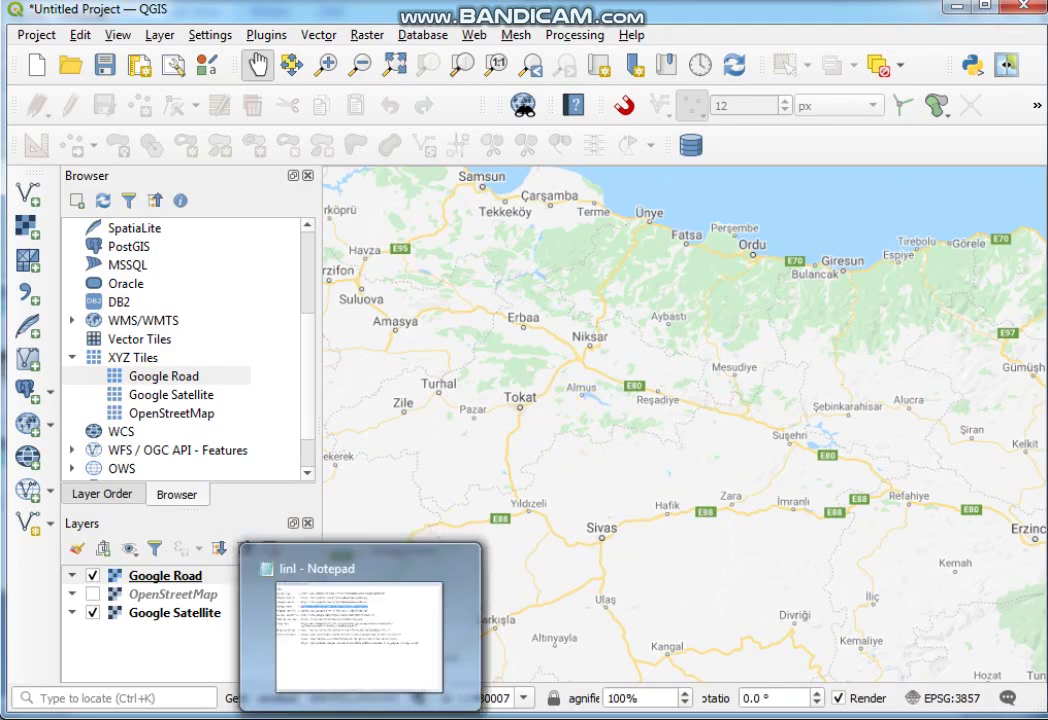
pyautogui.click(360, 635)
pyautogui.click(597, 234)
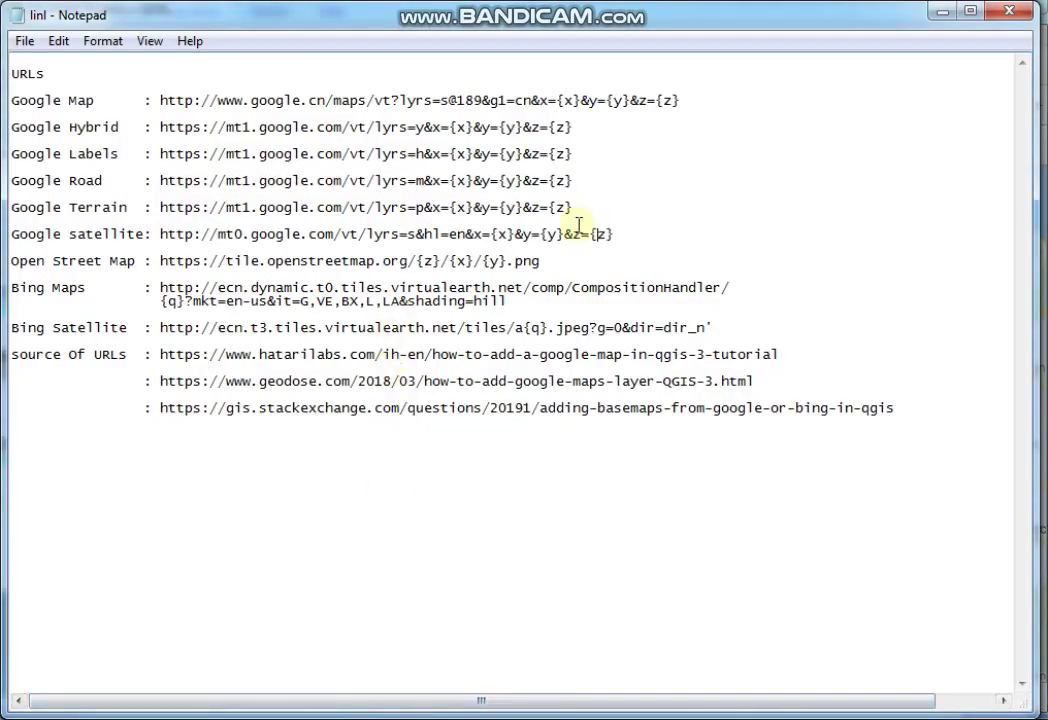
pyautogui.moveTo(12, 100); pyautogui.dragTo(311, 423)
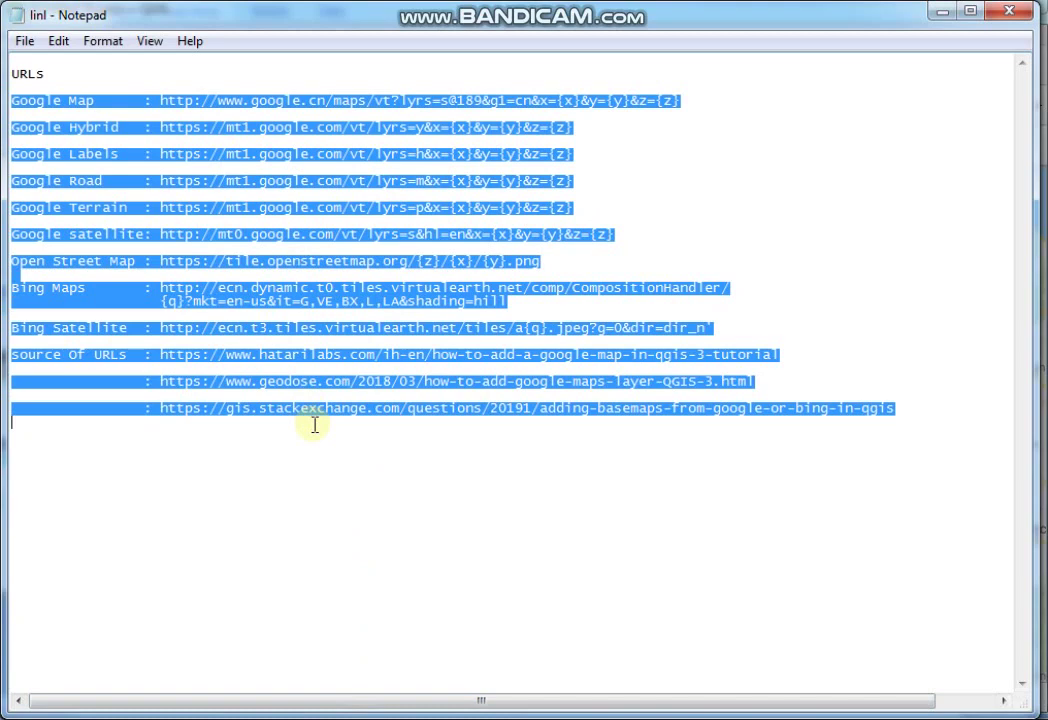
pyautogui.click(505, 437)
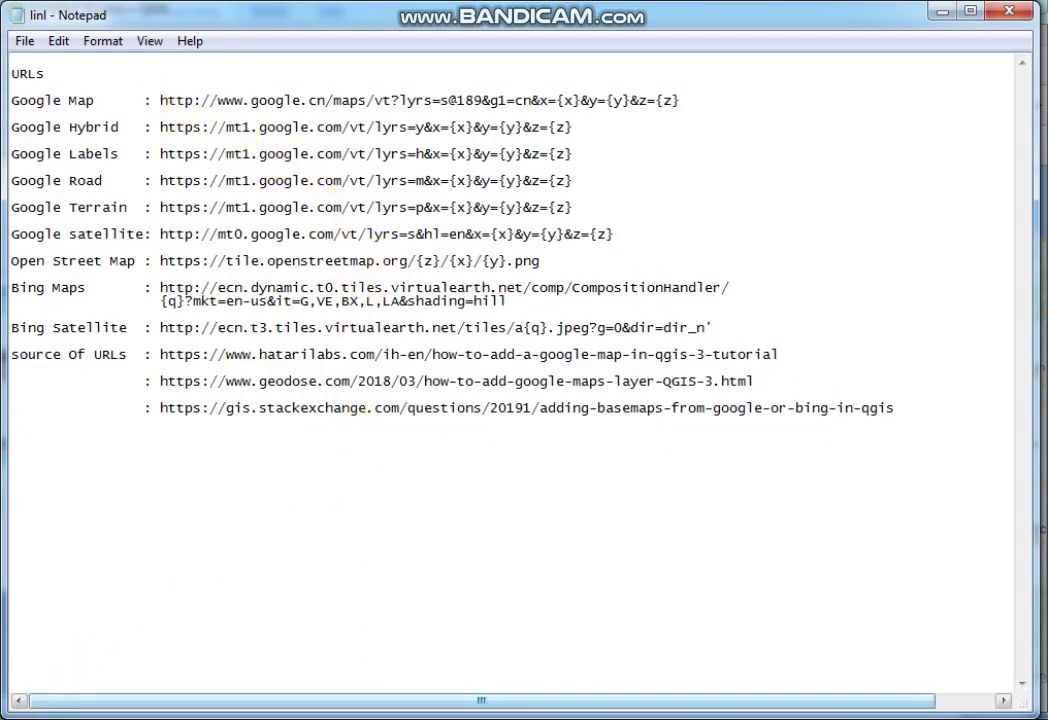
# Switch to Chrome and search Google for "google map url link for qgis"
pyautogui.hotkey('alt', 'Tab')
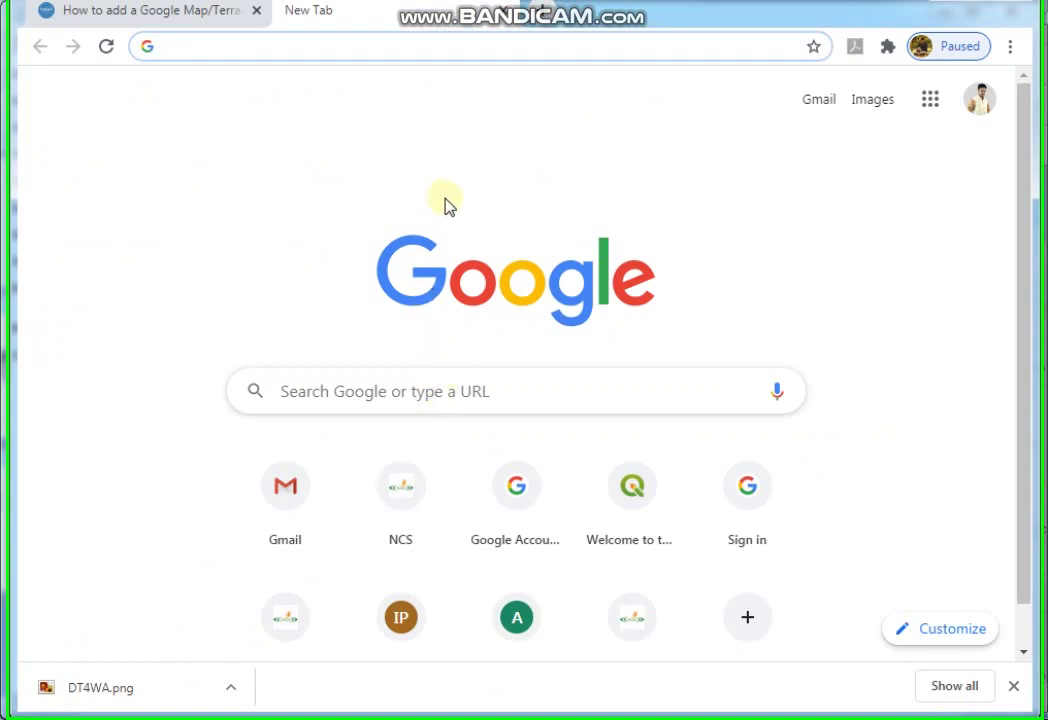
pyautogui.click(403, 388)
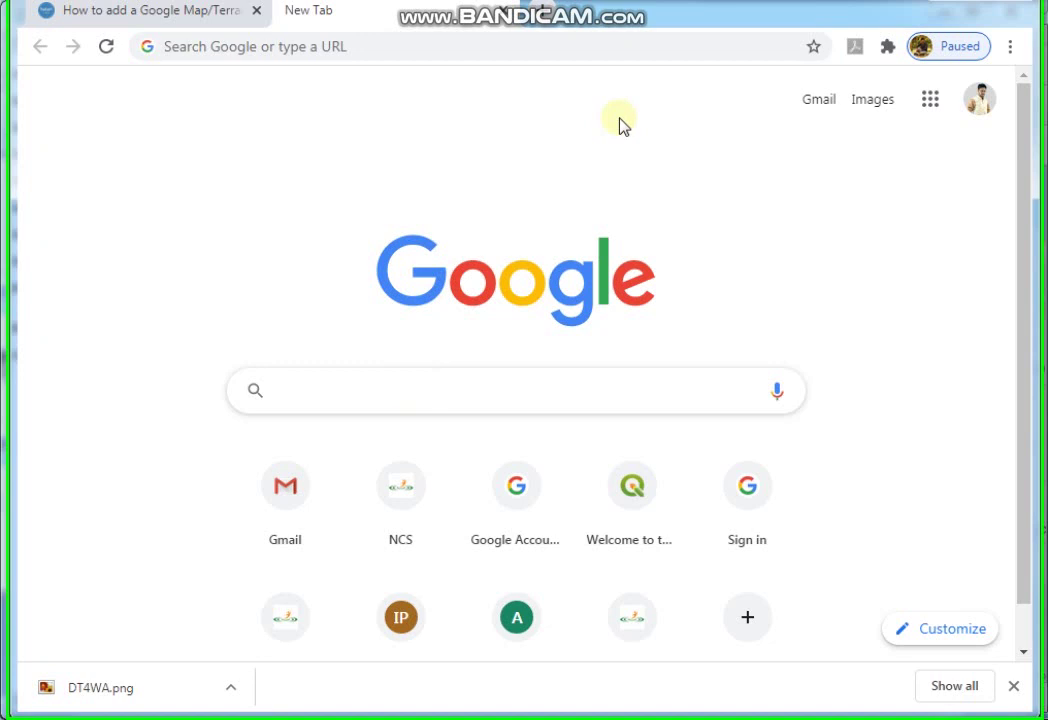
pyautogui.write('google')
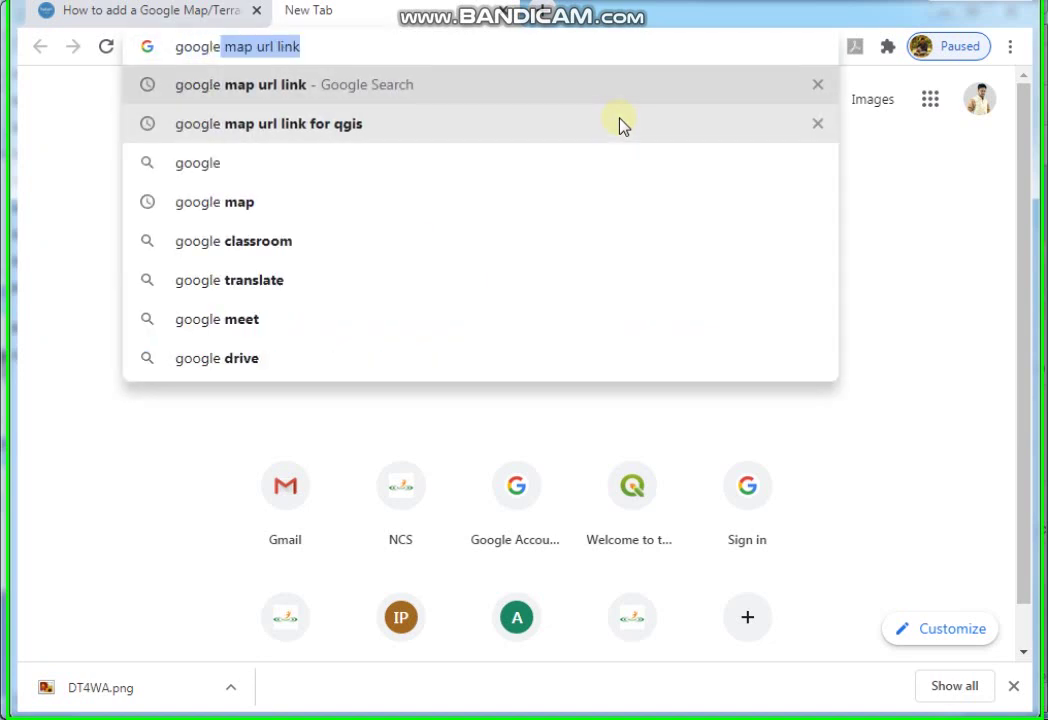
pyautogui.write('url')
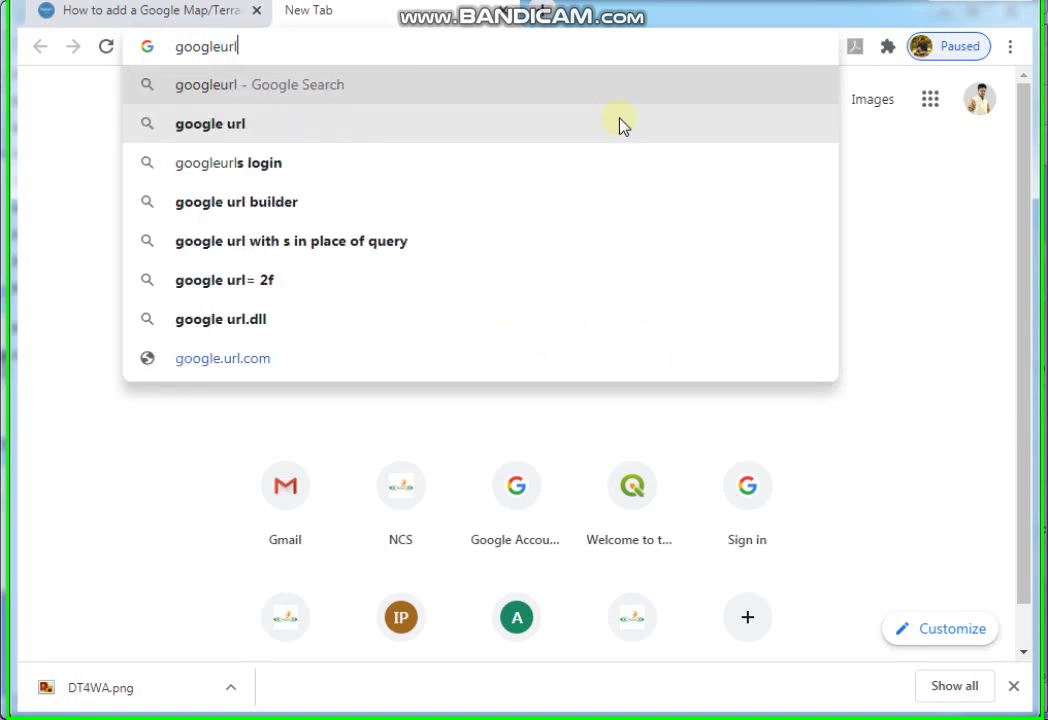
pyautogui.press('BackSpace')
pyautogui.press('BackSpace')
pyautogui.press('BackSpace')
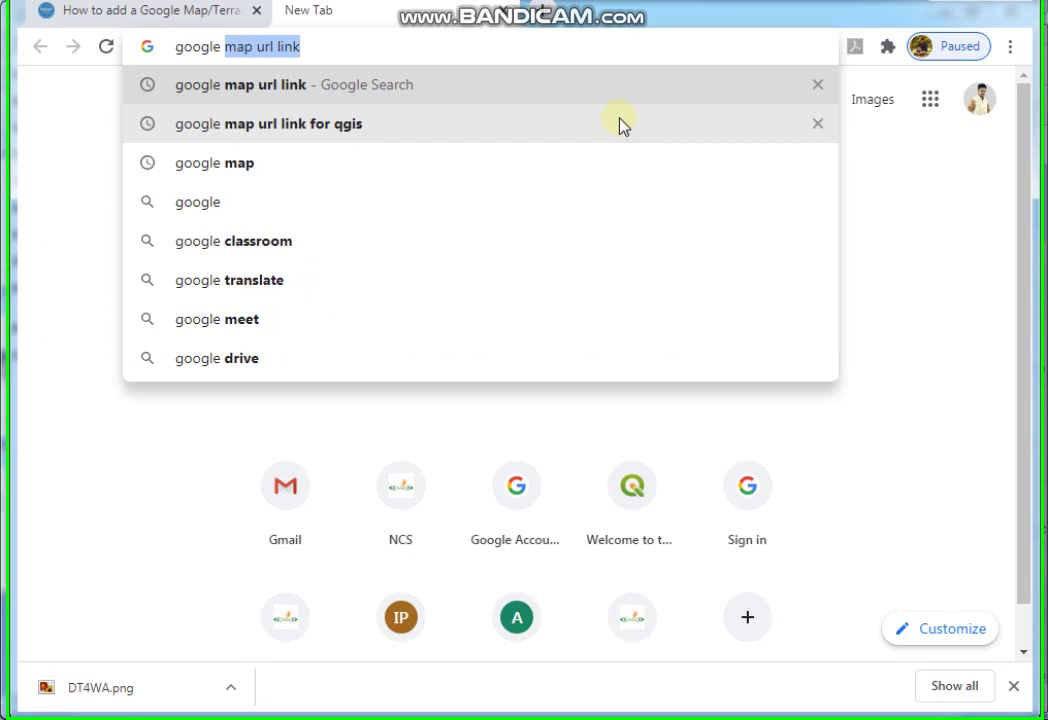
pyautogui.click(329, 46)
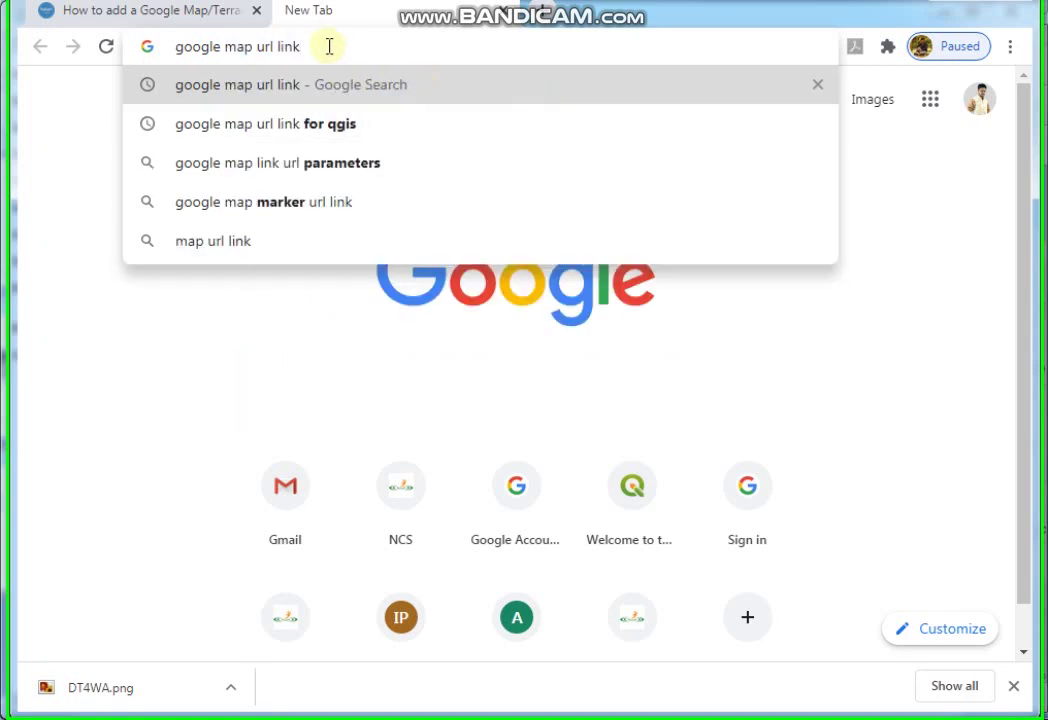
pyautogui.click(346, 136)
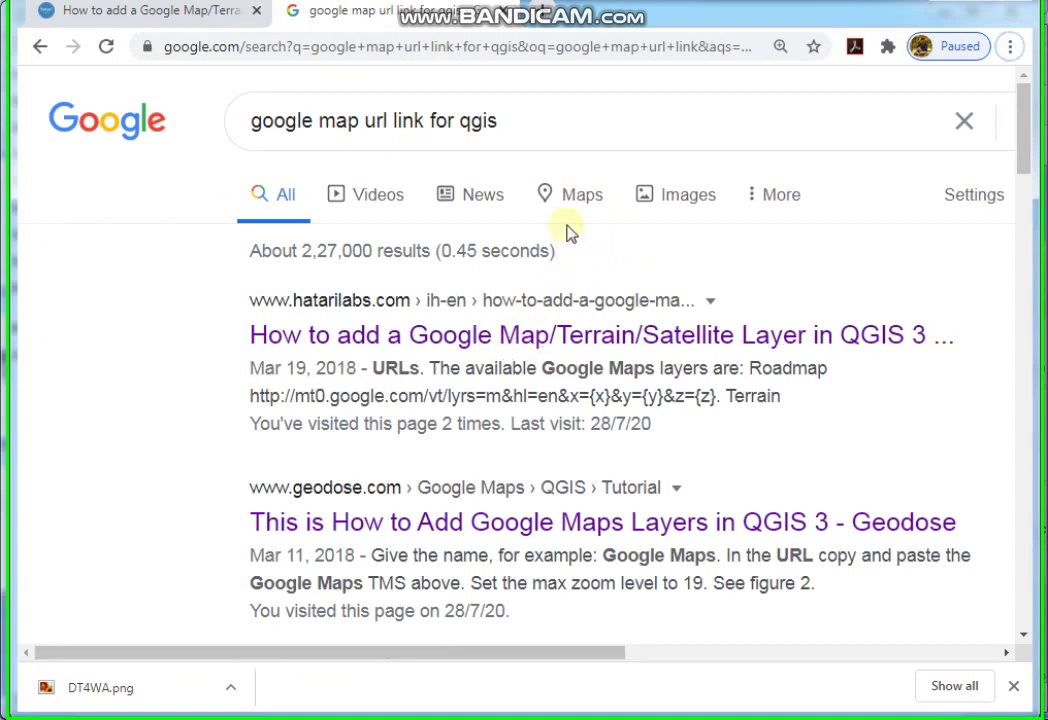
# Open the Geodose article on adding Google Maps layers in QGIS 3 and examine its list of tile URLs
pyautogui.scroll(-1, 538, 322)
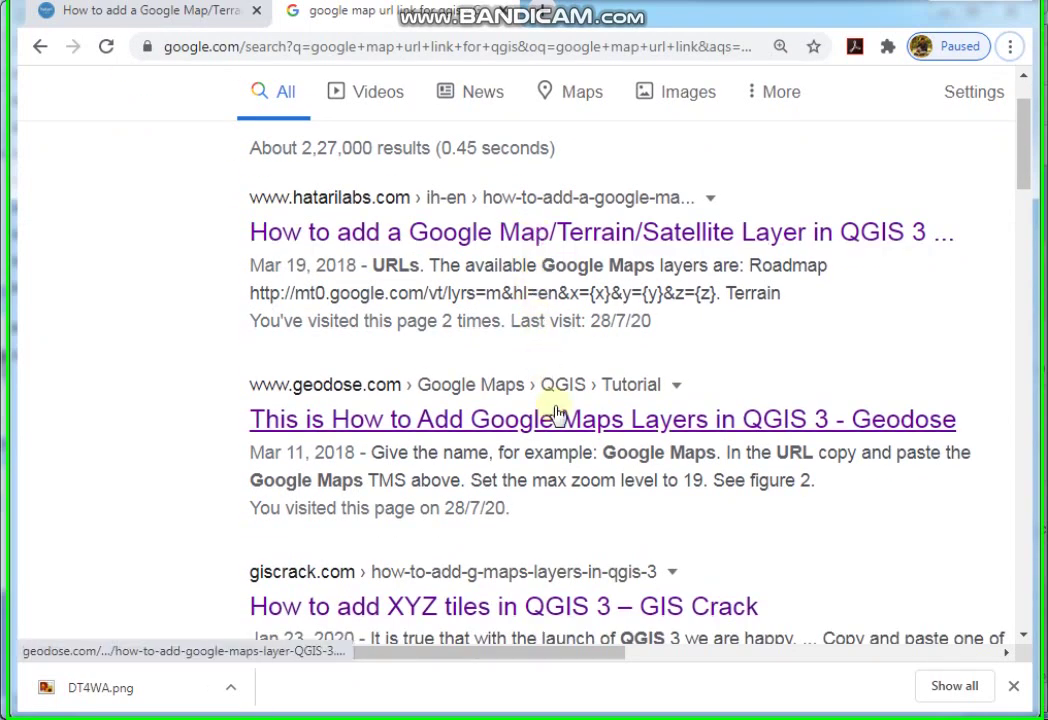
pyautogui.scroll(-2, 557, 412)
pyautogui.scroll(3, 556, 332)
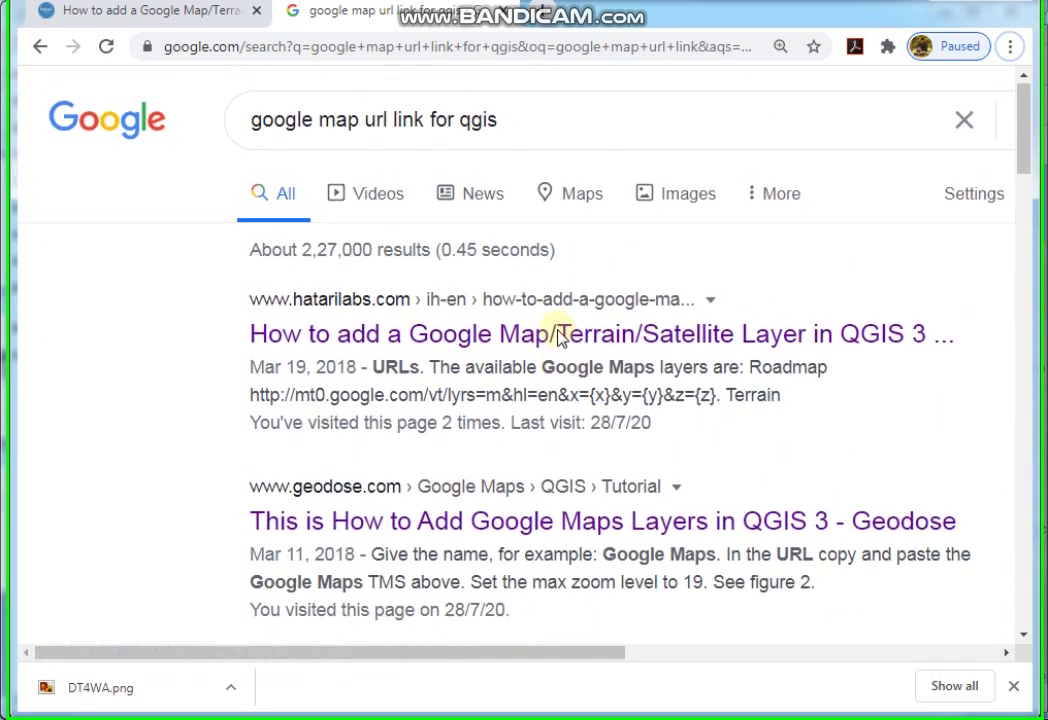
pyautogui.scroll(-1, 485, 418)
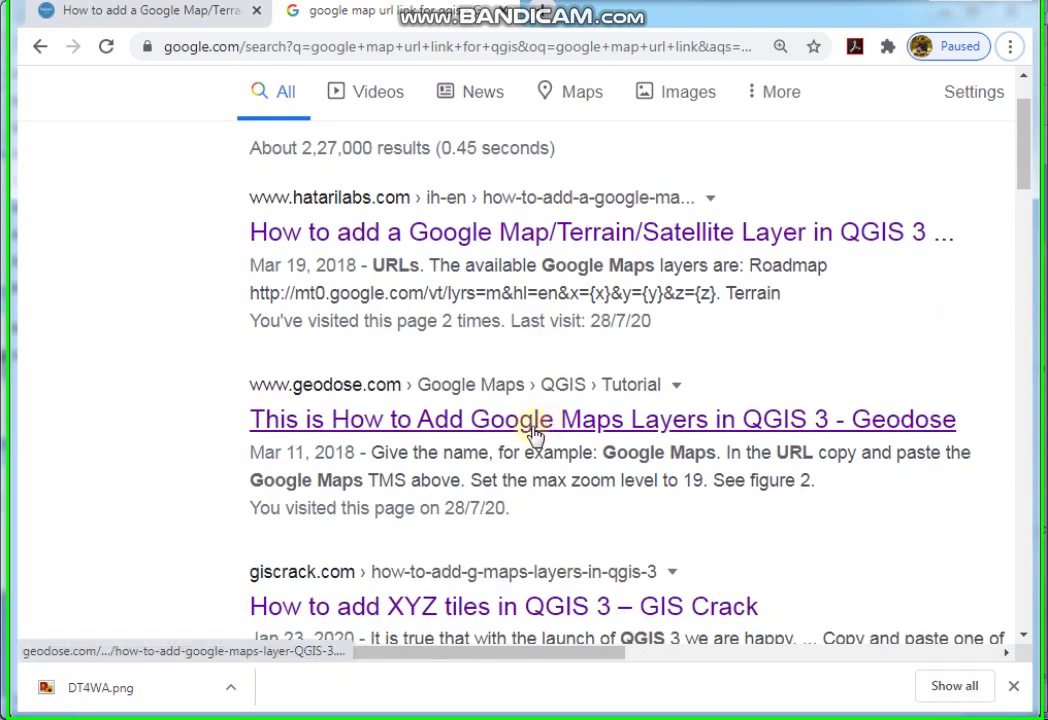
pyautogui.click(535, 432)
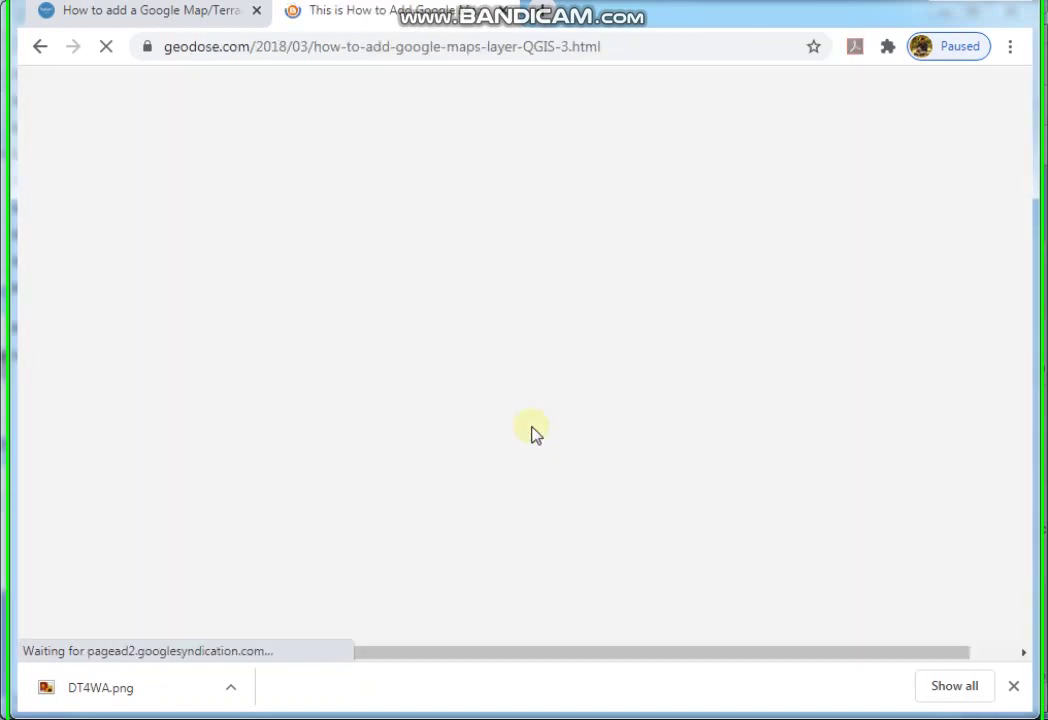
pyautogui.scroll(-6, 565, 440)
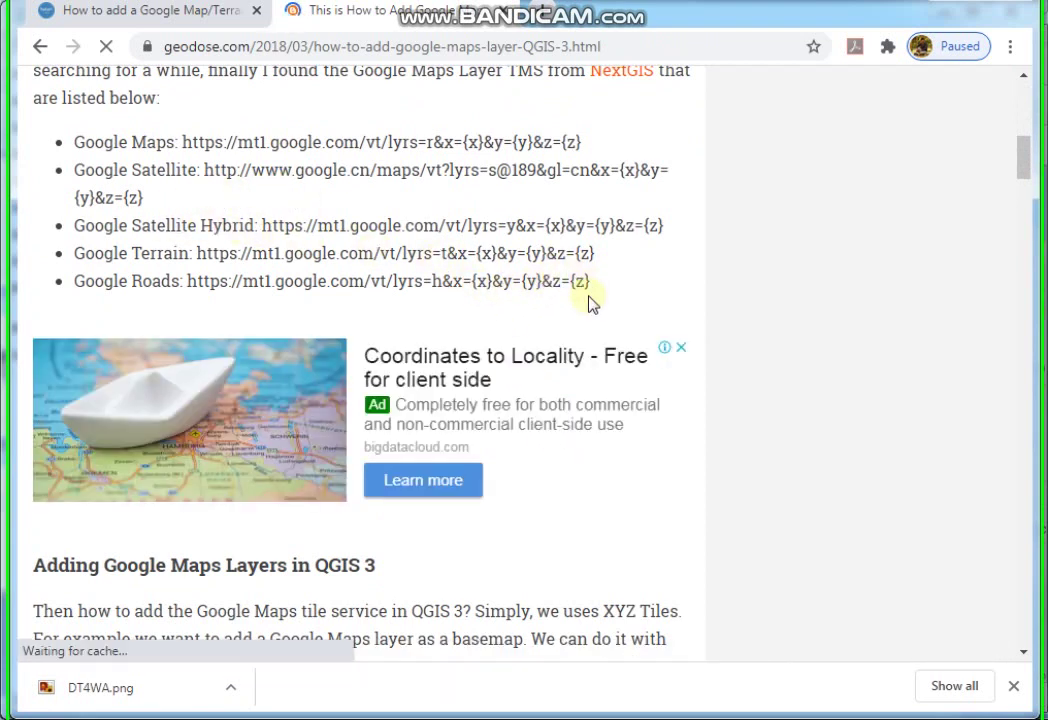
pyautogui.scroll(1, 421, 210)
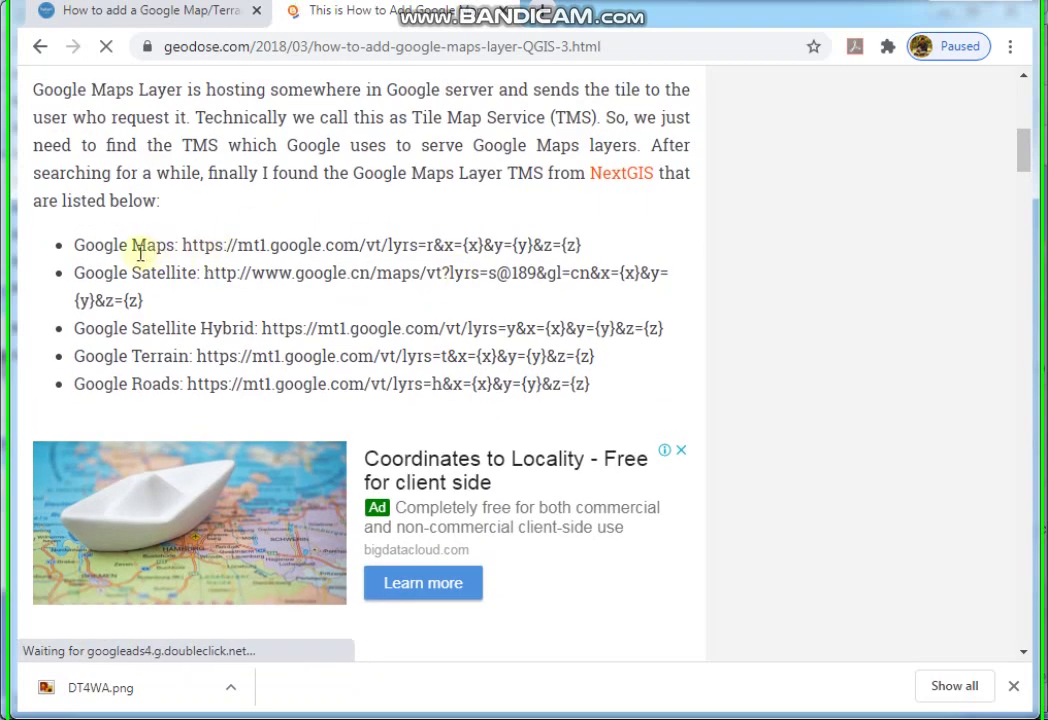
pyautogui.moveTo(91, 243); pyautogui.dragTo(552, 405)
pyautogui.click(552, 405)
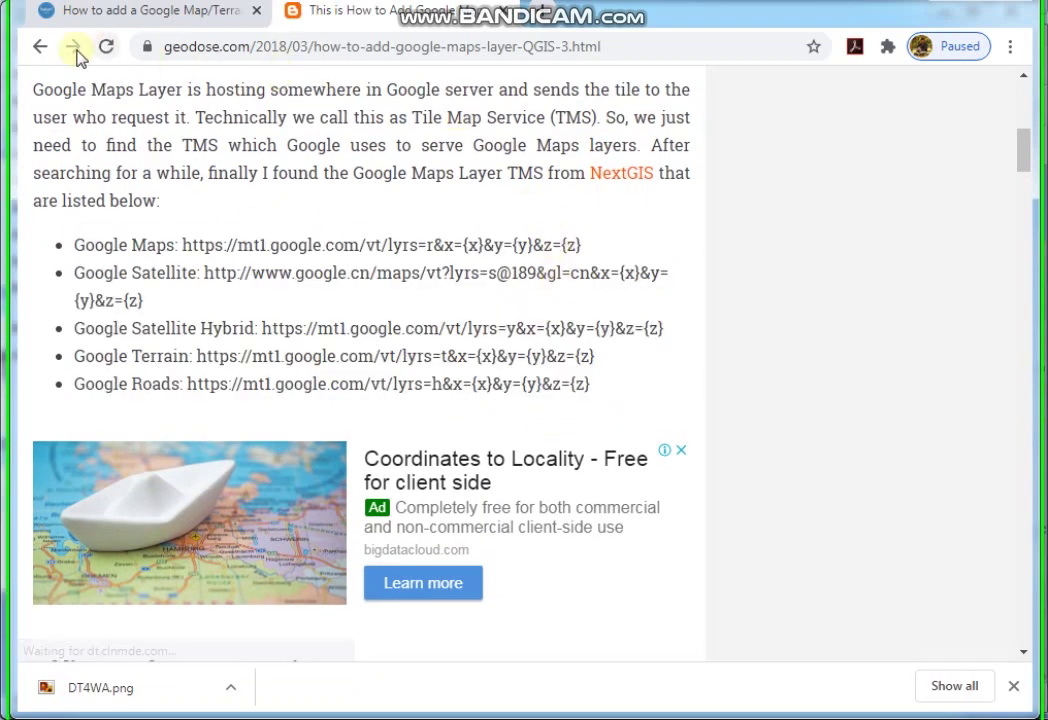
# Return to the search results, open the Hatarilabs QGIS 3 tutorial, and find its section listing Google Maps layer URLs
pyautogui.click(40, 47)
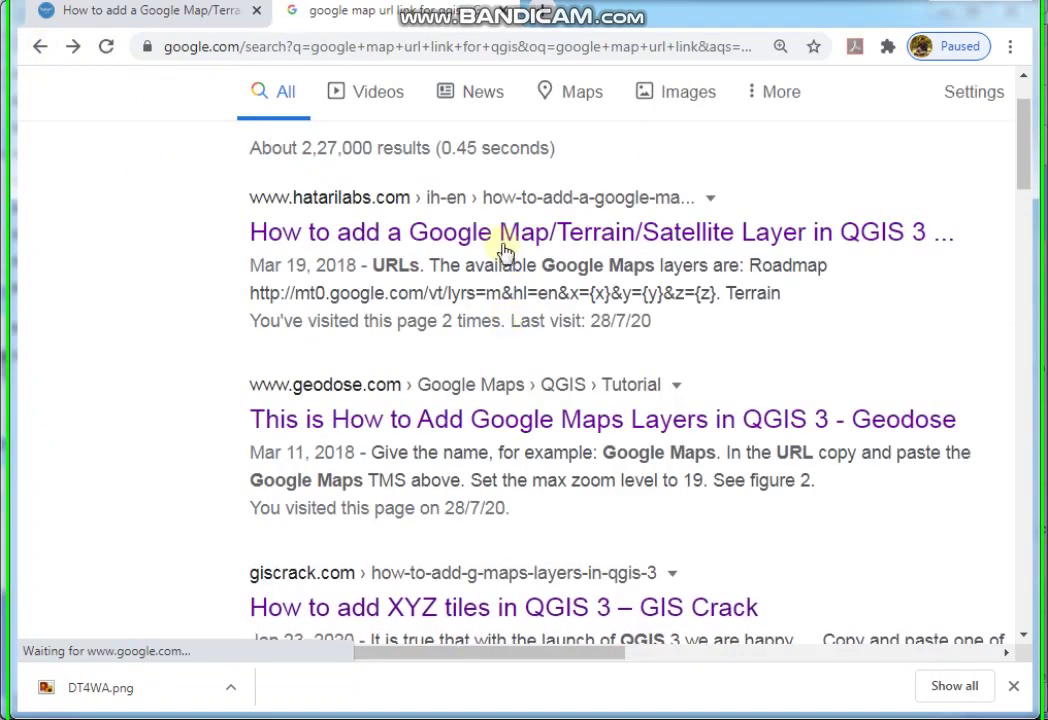
pyautogui.click(505, 245)
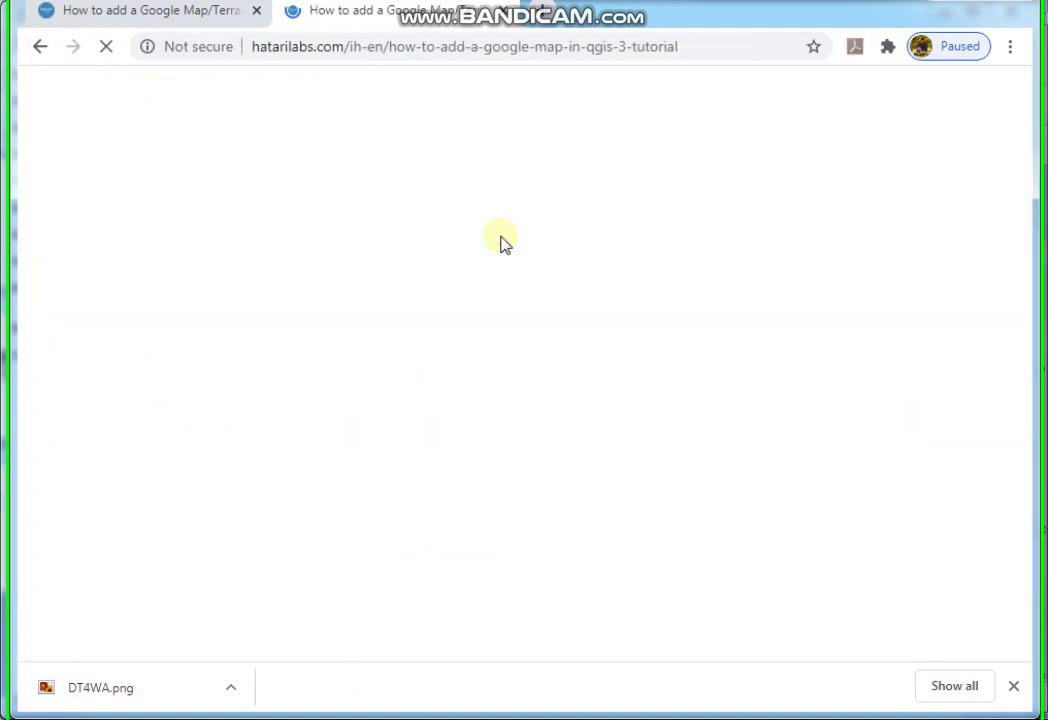
pyautogui.scroll(-2, 622, 348)
pyautogui.scroll(-10, 622, 348)
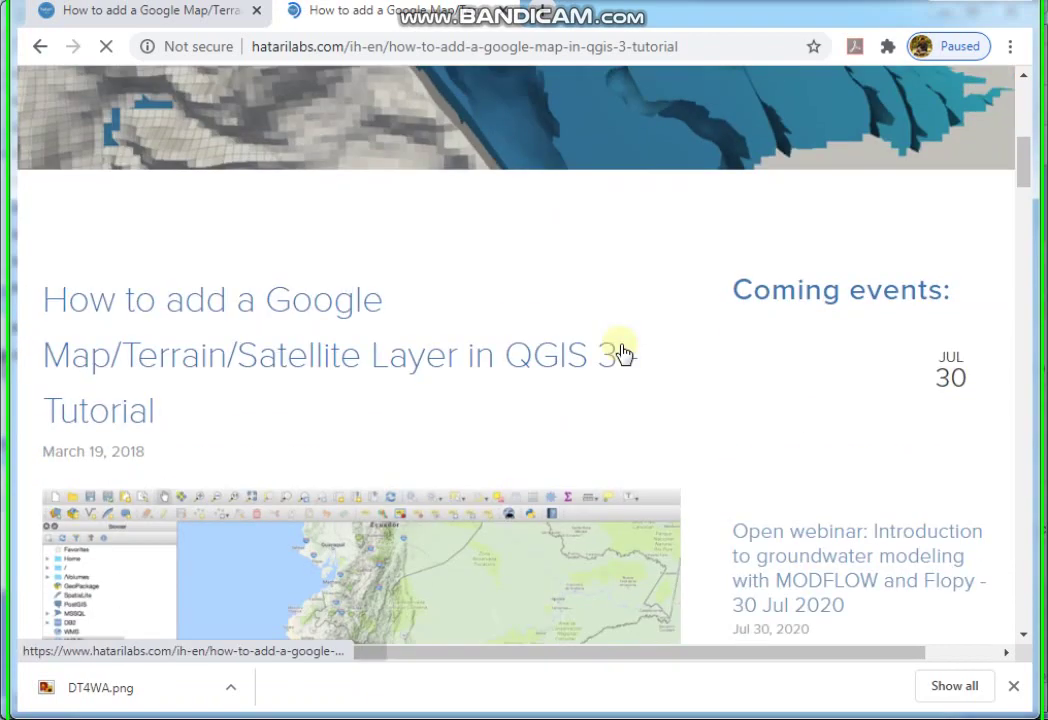
pyautogui.scroll(-4, 622, 350)
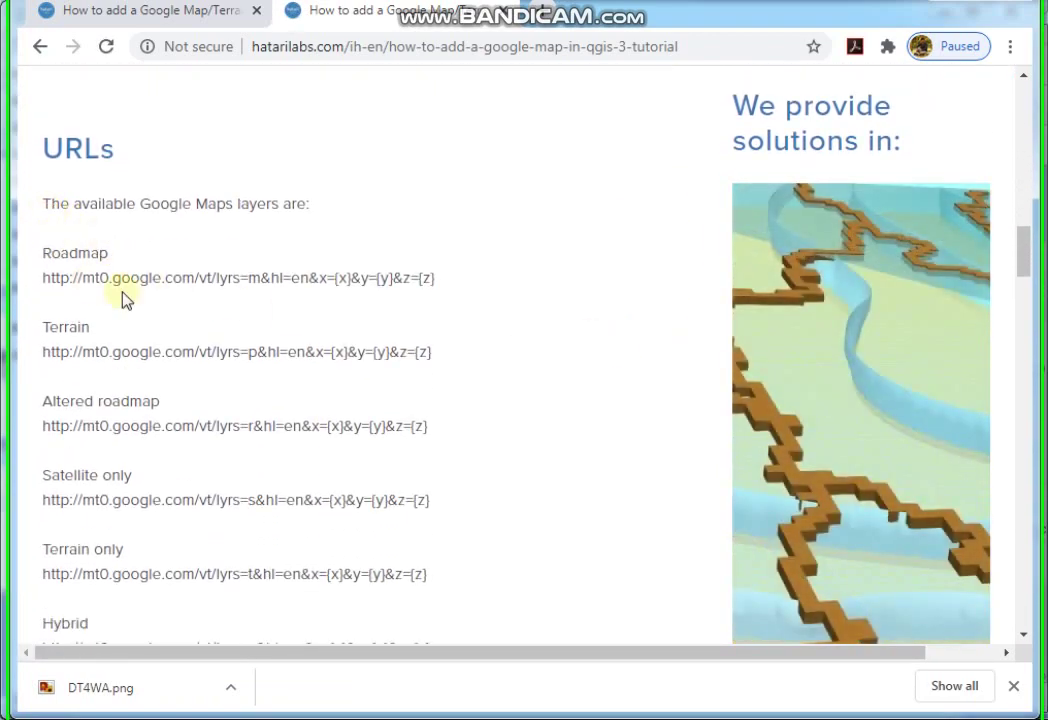
# Highlight the full set of Google Maps layer URLs on the Hatarilabs page, from Roadmap to Hybrid
pyautogui.scroll(-1, 155, 230)
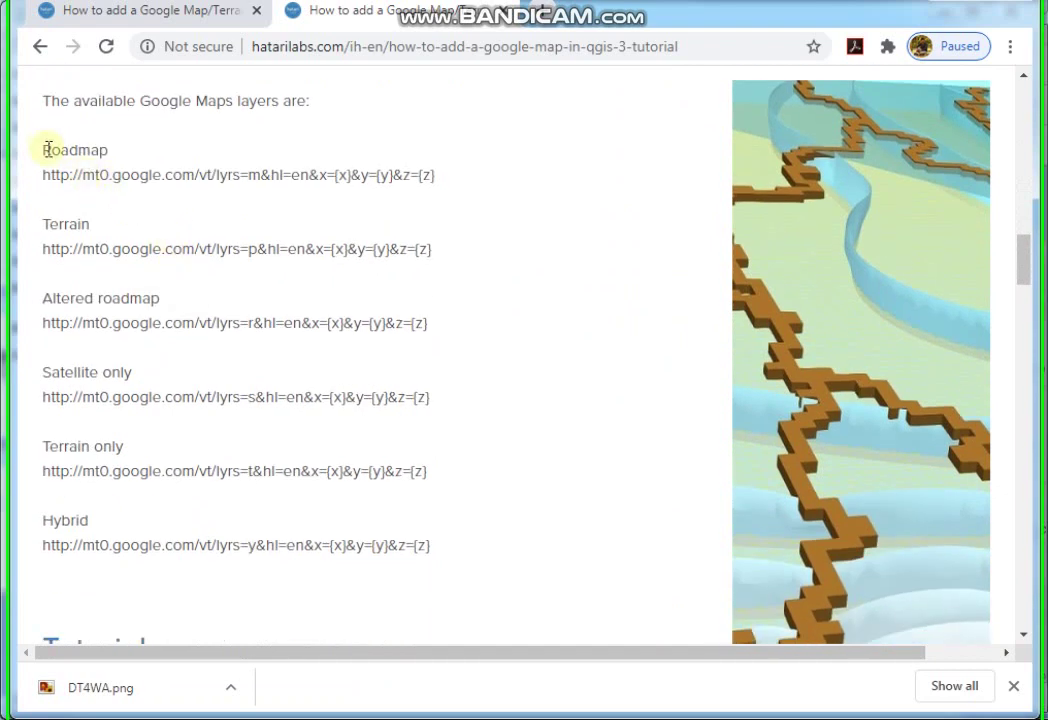
pyautogui.moveTo(42, 175); pyautogui.dragTo(477, 545)
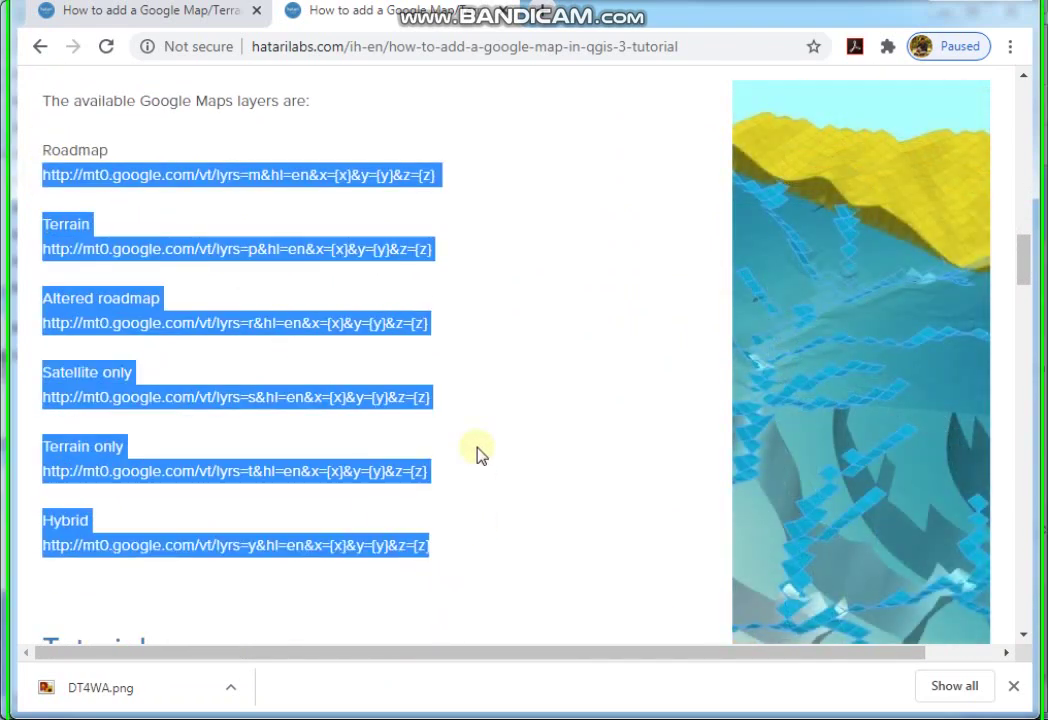
pyautogui.scroll(2, 541, 243)
pyautogui.scroll(-2, 541, 243)
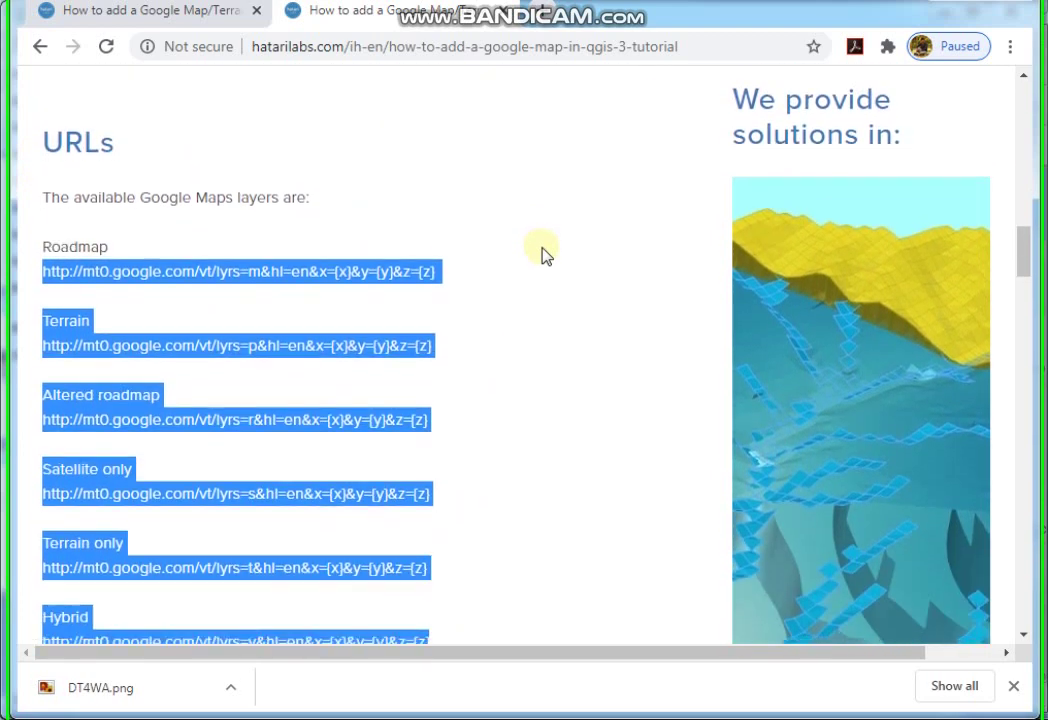
pyautogui.click(96, 170)
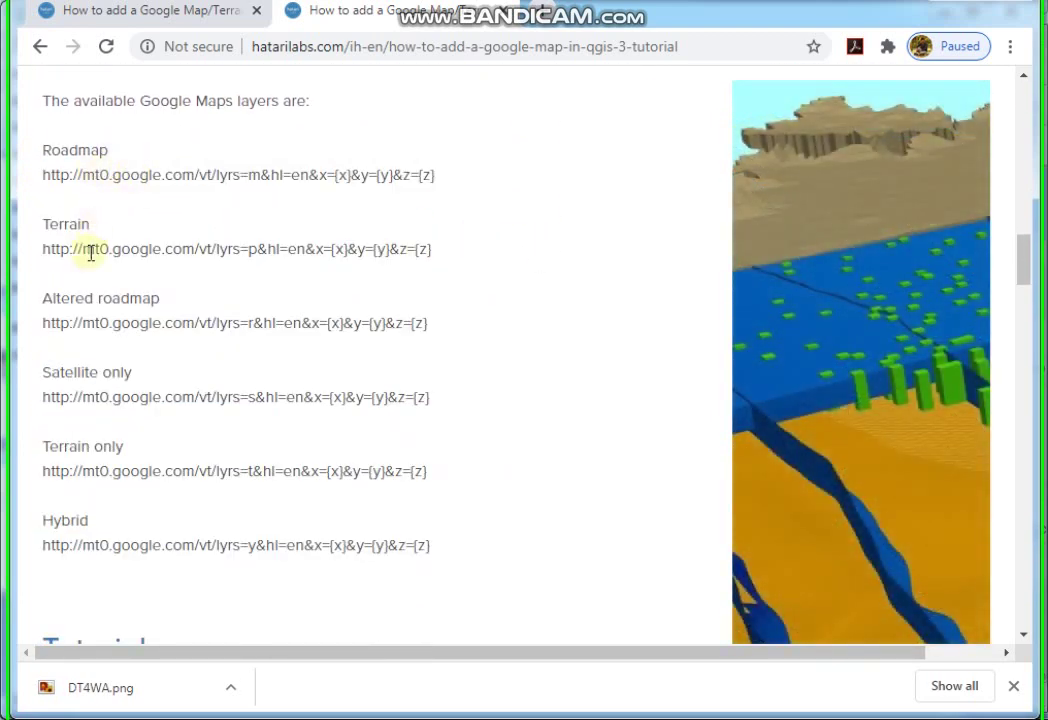
# Go through the Terrain, Altered roadmap, Satellite only and Terrain only URLs one by one and return to the article's heading
pyautogui.moveTo(44, 230); pyautogui.dragTo(323, 243)
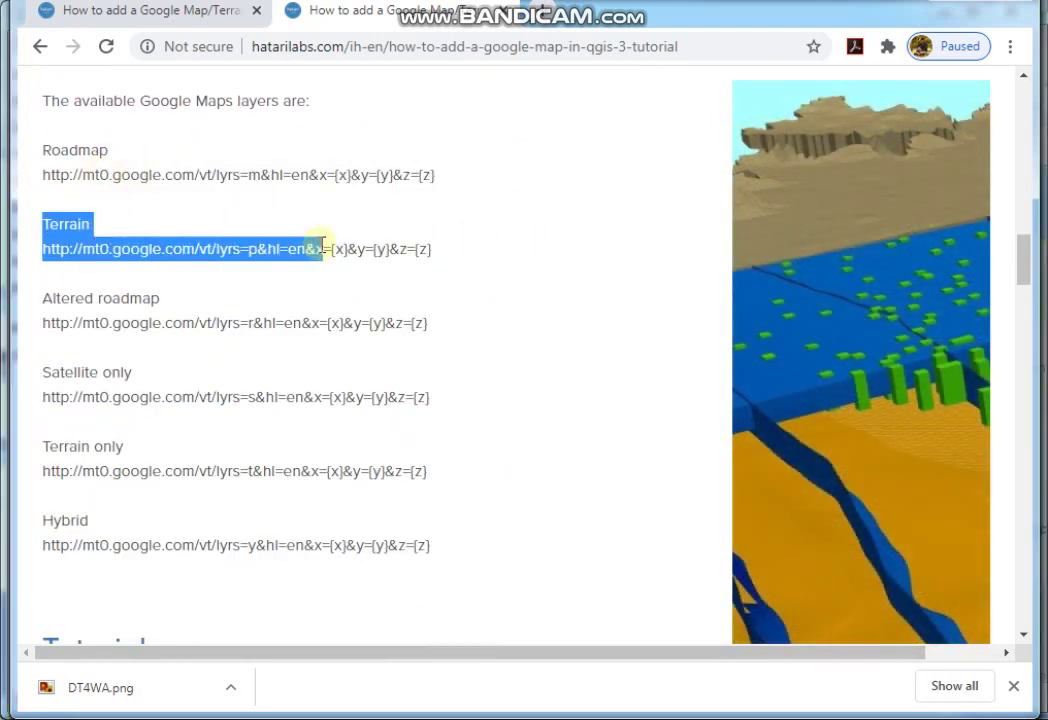
pyautogui.click(167, 357)
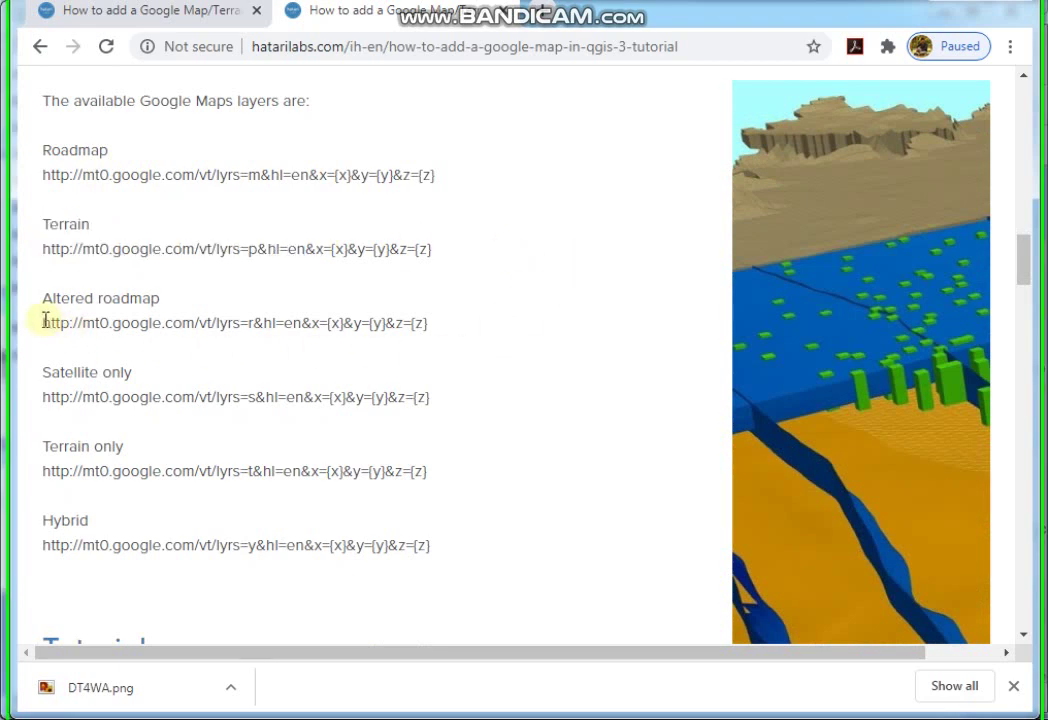
pyautogui.moveTo(46, 321); pyautogui.dragTo(432, 325)
pyautogui.click(483, 392)
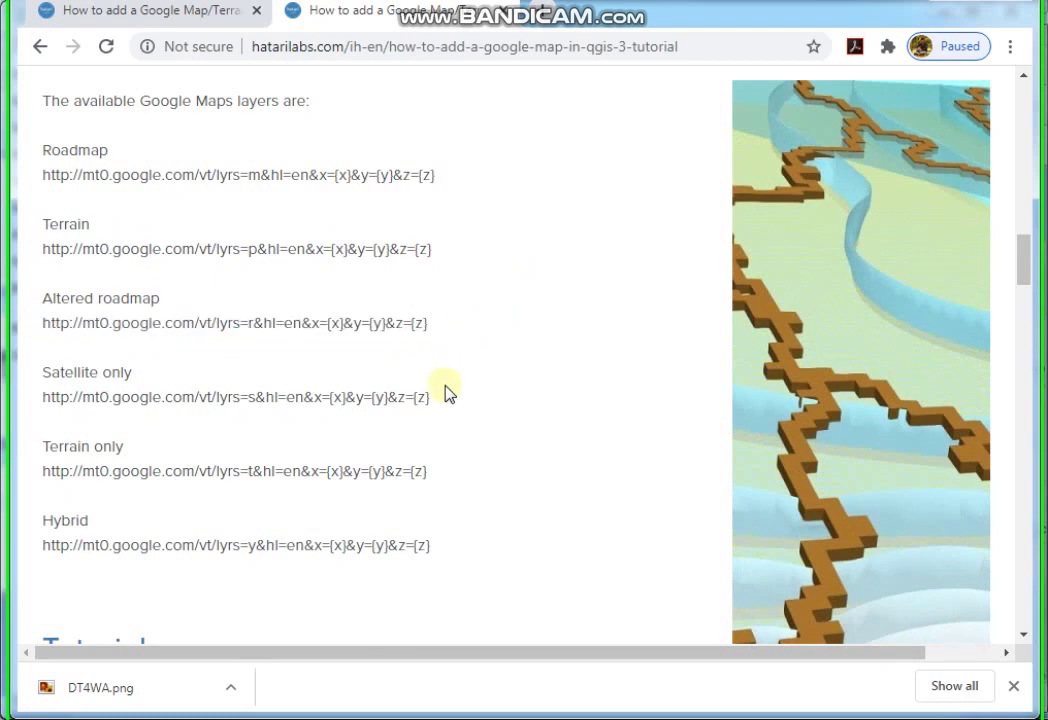
pyautogui.moveTo(84, 402); pyautogui.dragTo(388, 503)
pyautogui.click(38, 475)
pyautogui.moveTo(78, 478); pyautogui.dragTo(428, 471)
pyautogui.click(199, 572)
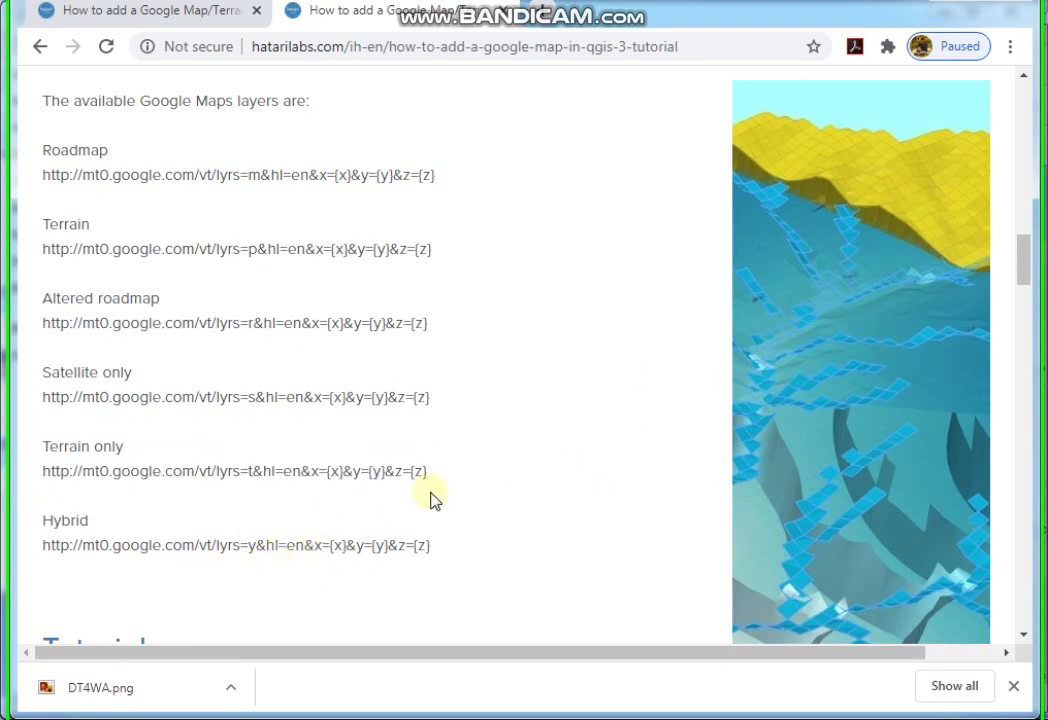
pyautogui.scroll(-1, 460, 470)
pyautogui.scroll(2, 510, 390)
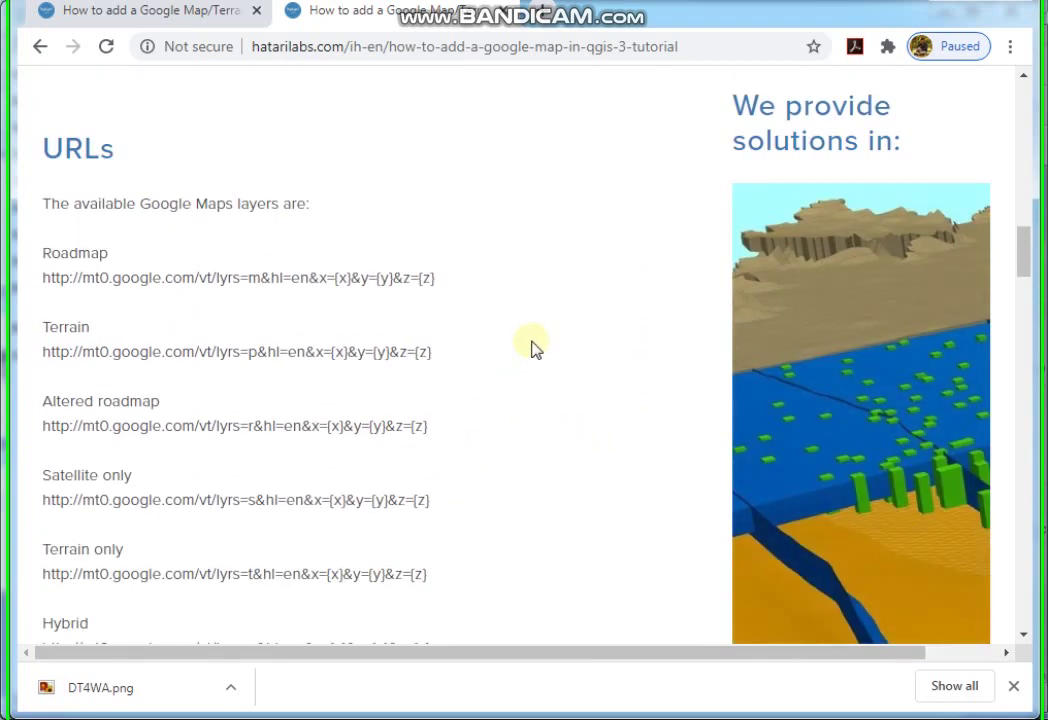
pyautogui.scroll(10, 540, 360)
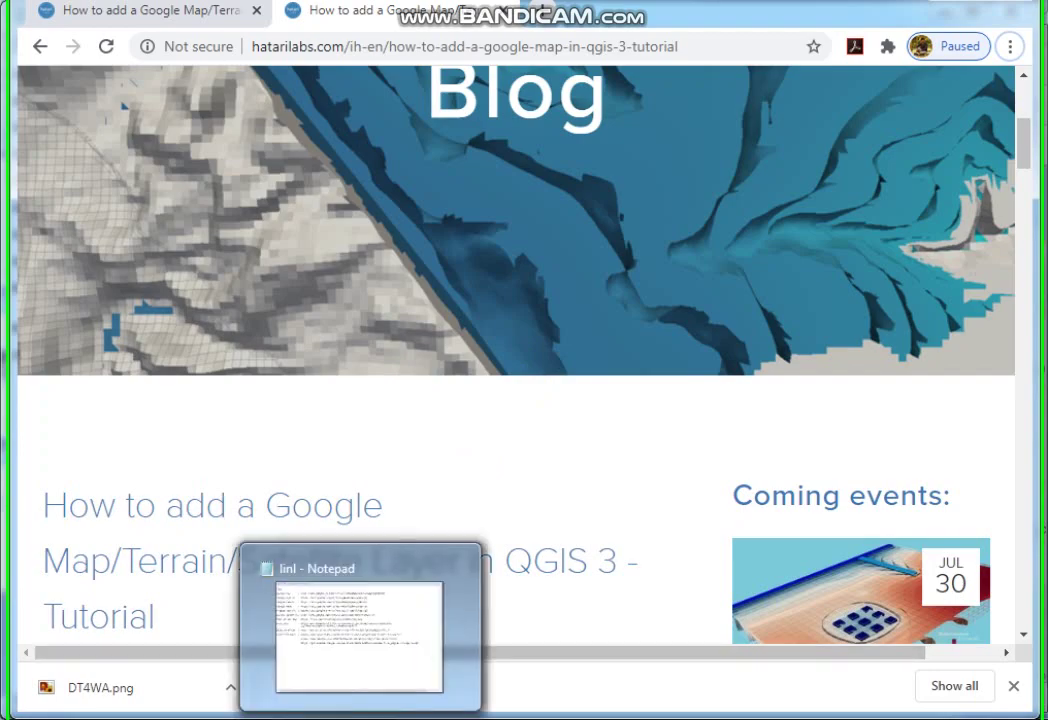
# Switch to Notepad to review the collected basemap URLs and their sources, and return to the QGIS project
pyautogui.click(374, 635)
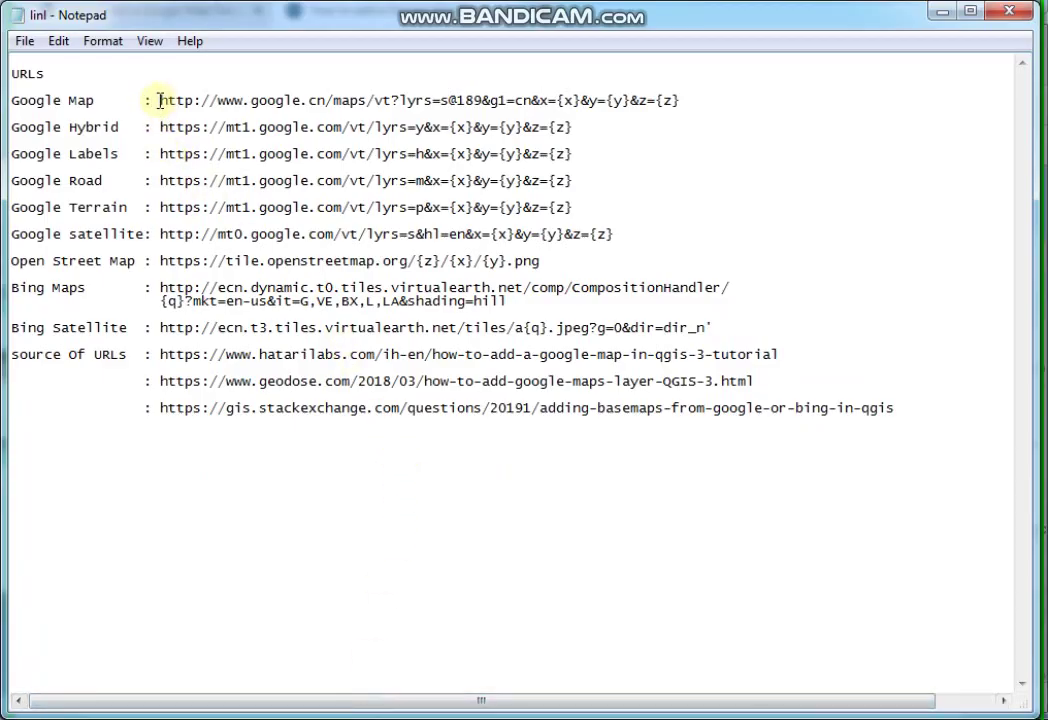
pyautogui.moveTo(168, 104); pyautogui.dragTo(327, 426)
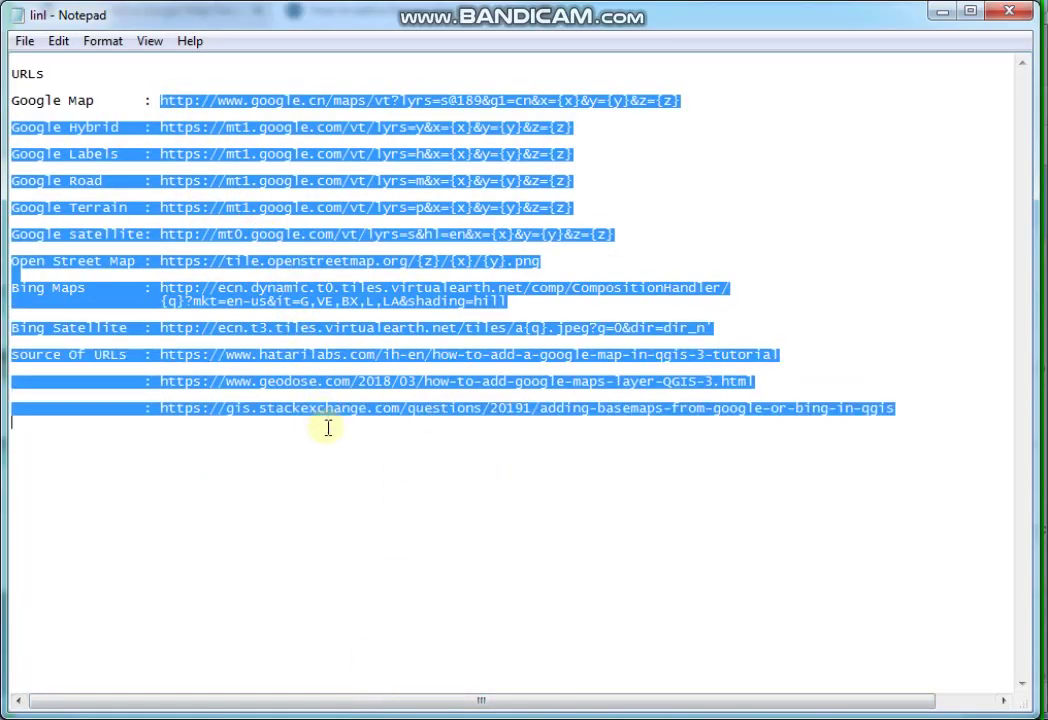
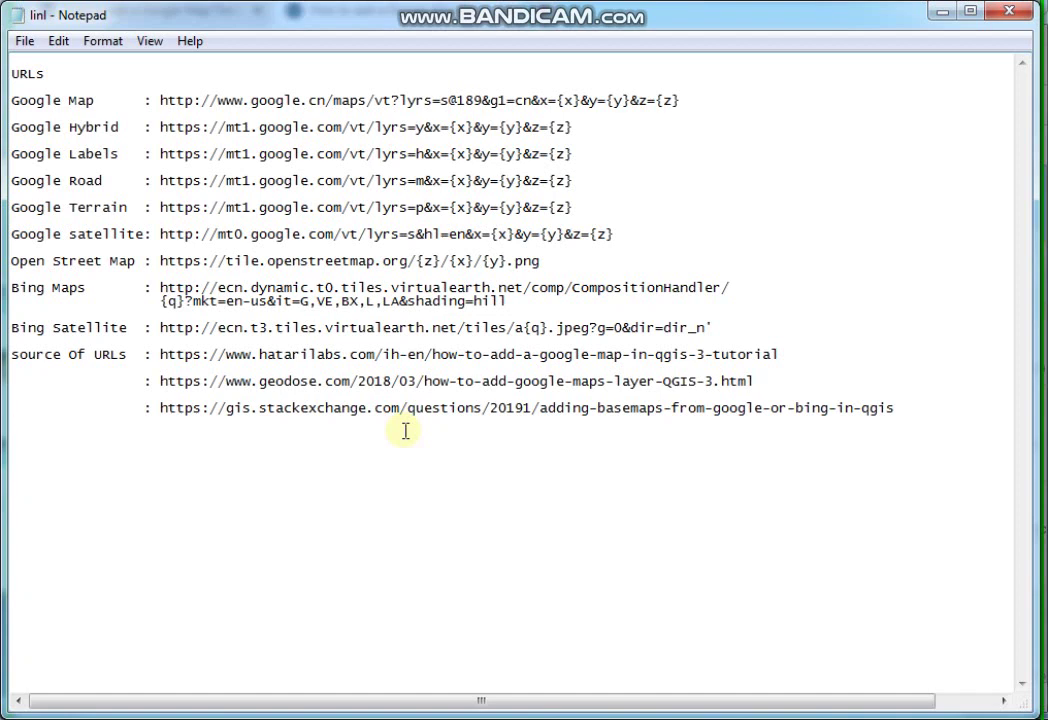
pyautogui.hotkey('alt', 'Tab')
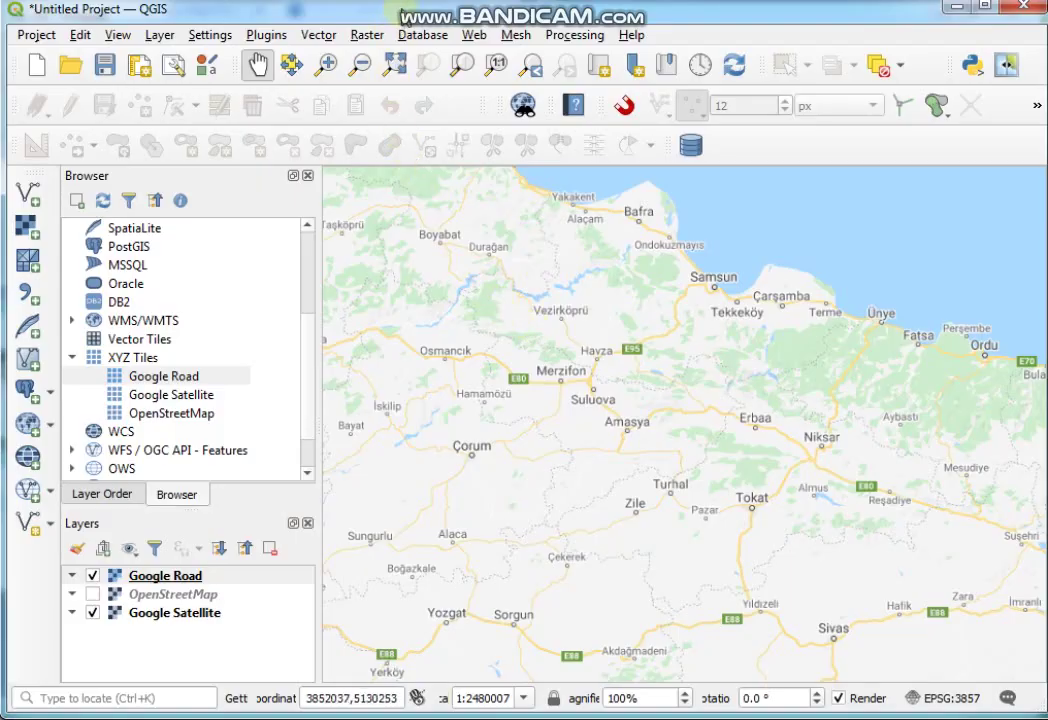
pyautogui.moveTo(328, 14); pyautogui.dragTo(425, 30)
pyautogui.doubleClick(425, 24)
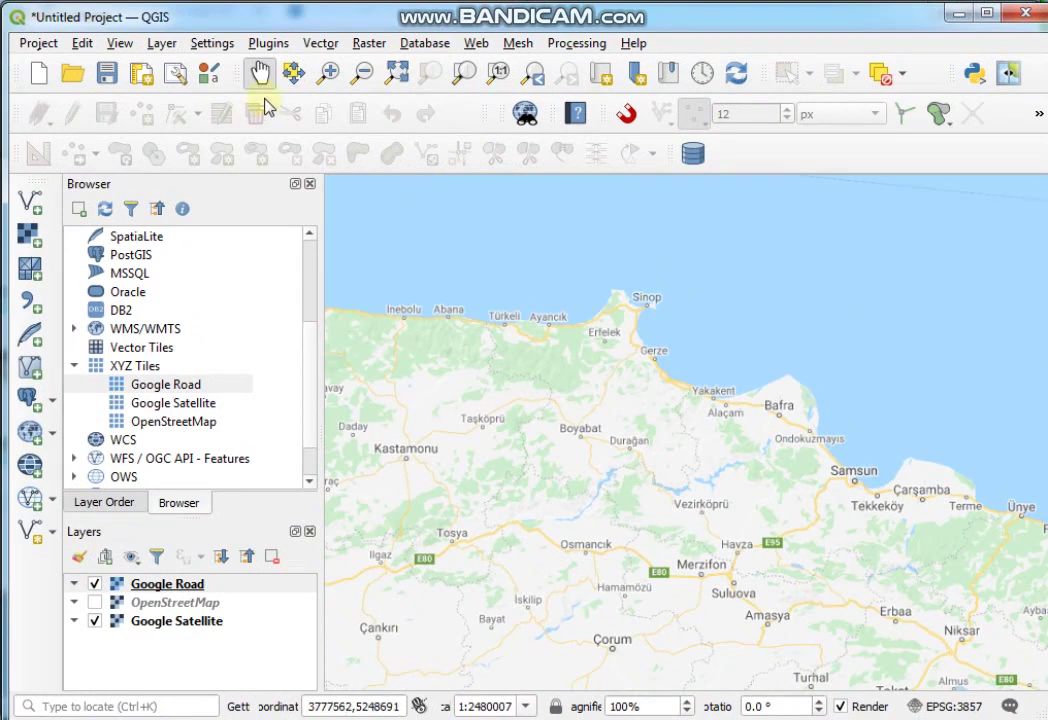
# Open the plugin manager and search all available plugins for "Quickmap"
pyautogui.click(268, 46)
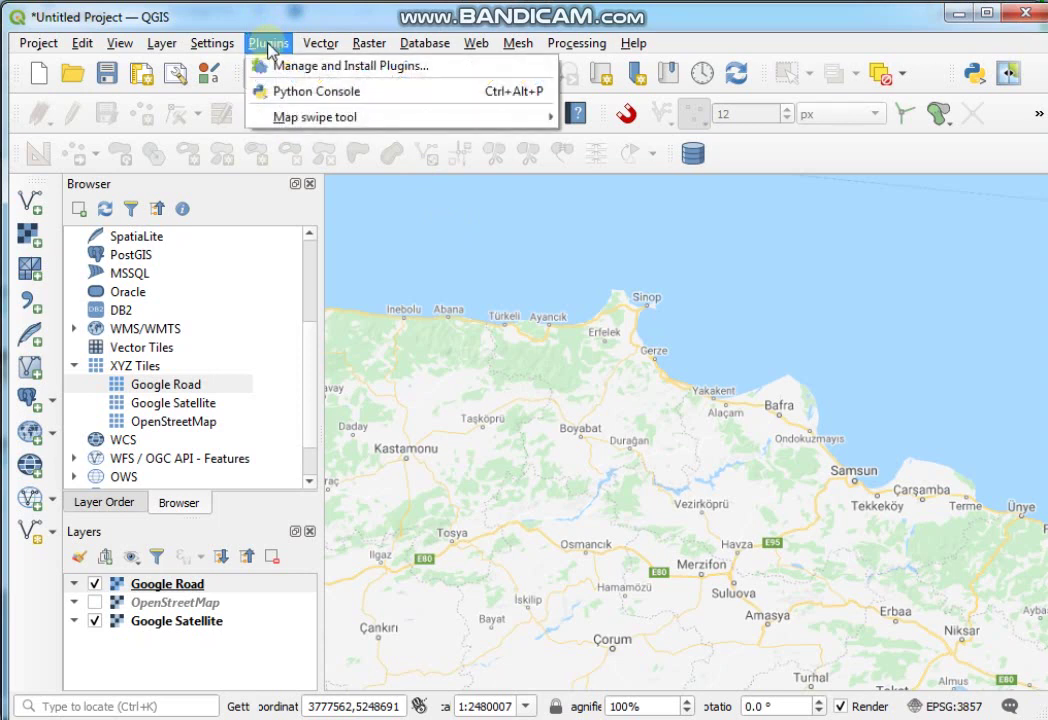
pyautogui.click(319, 72)
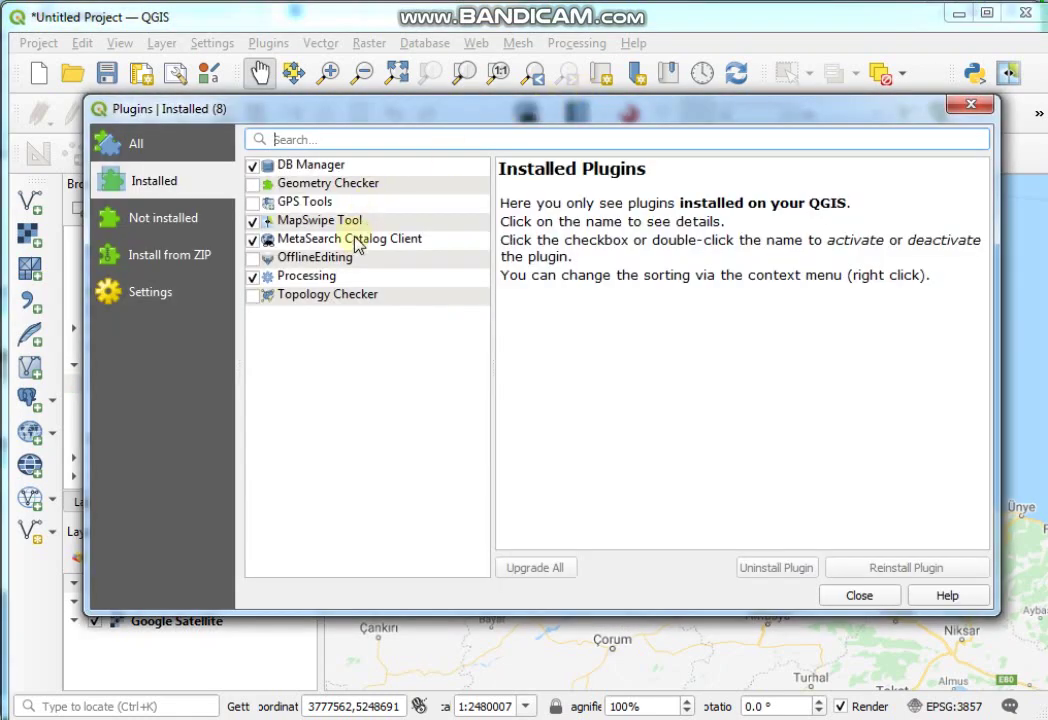
pyautogui.click(137, 141)
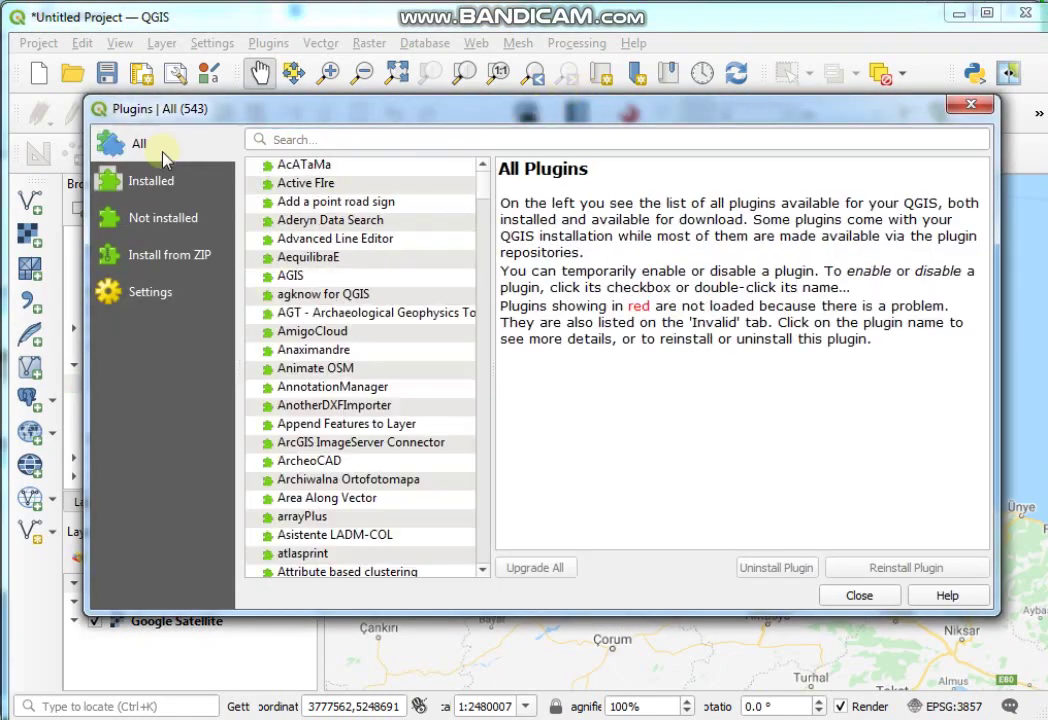
pyautogui.click(338, 139)
pyautogui.write('Qu')
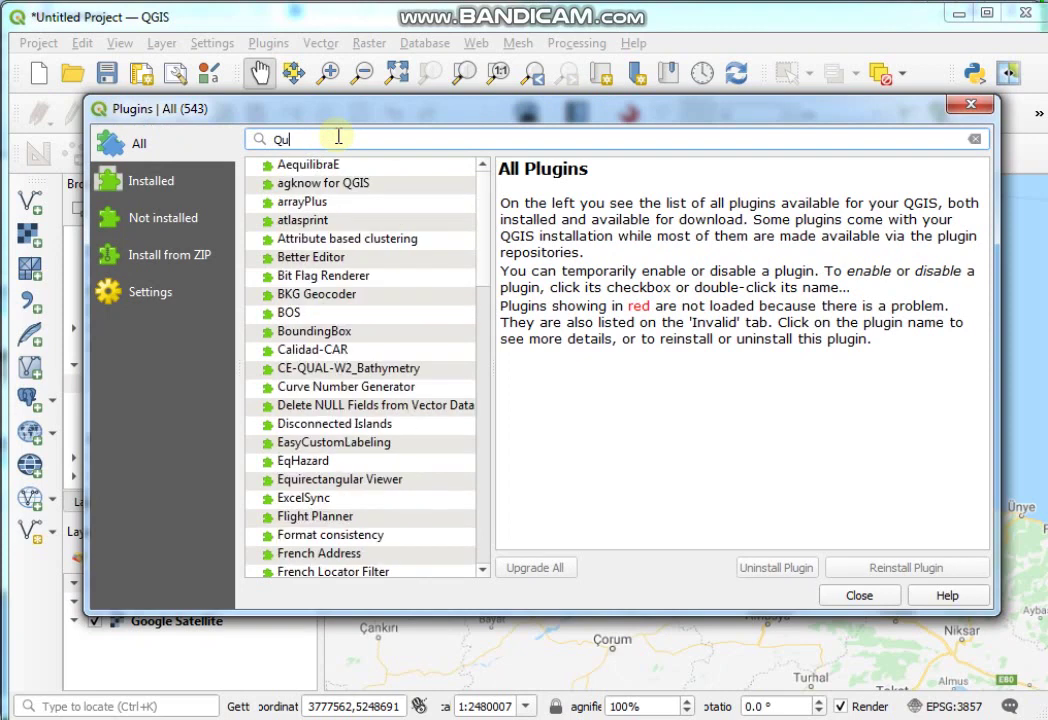
pyautogui.write('ickmap')
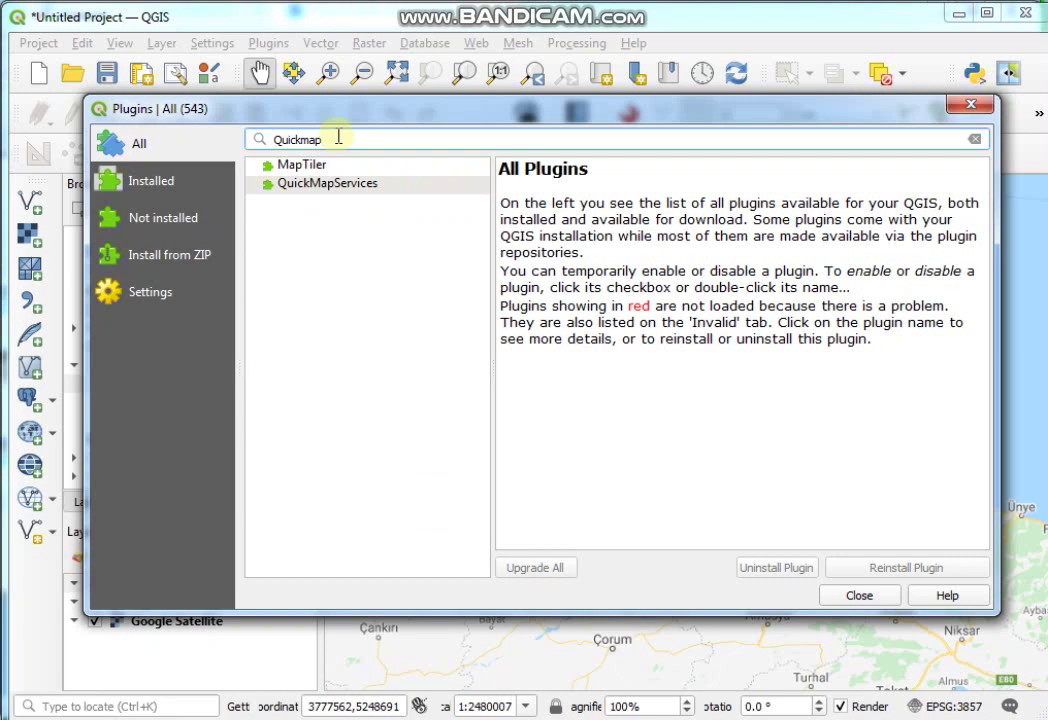
# Install the QuickMapServices plugin and close the plugin manager
pyautogui.click(329, 190)
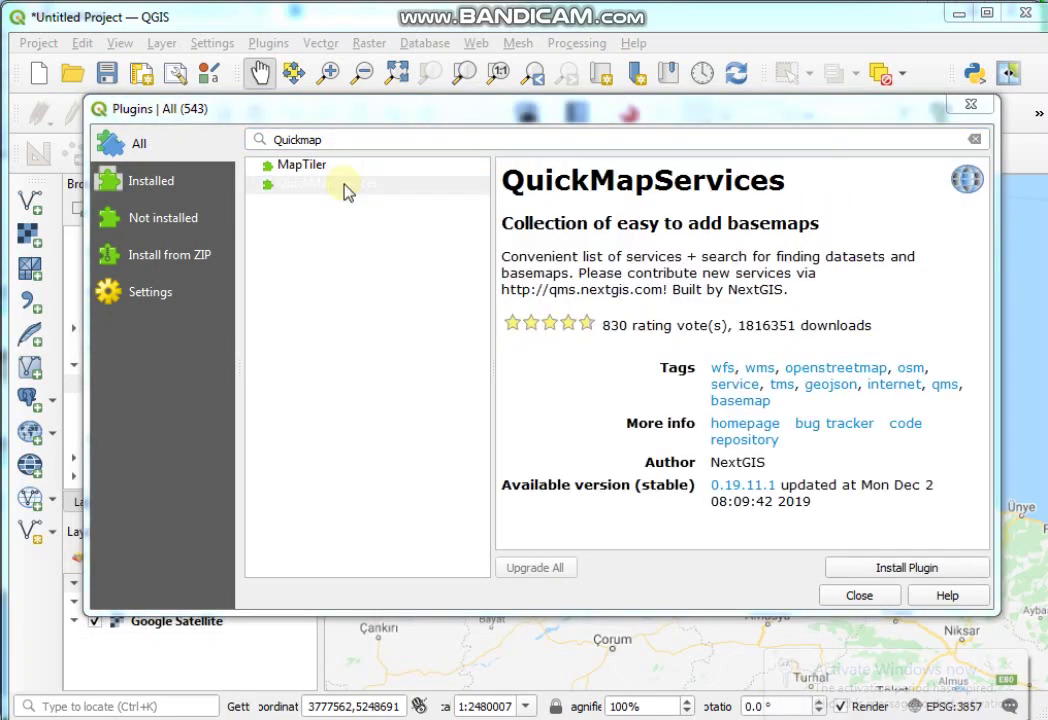
pyautogui.click(349, 190)
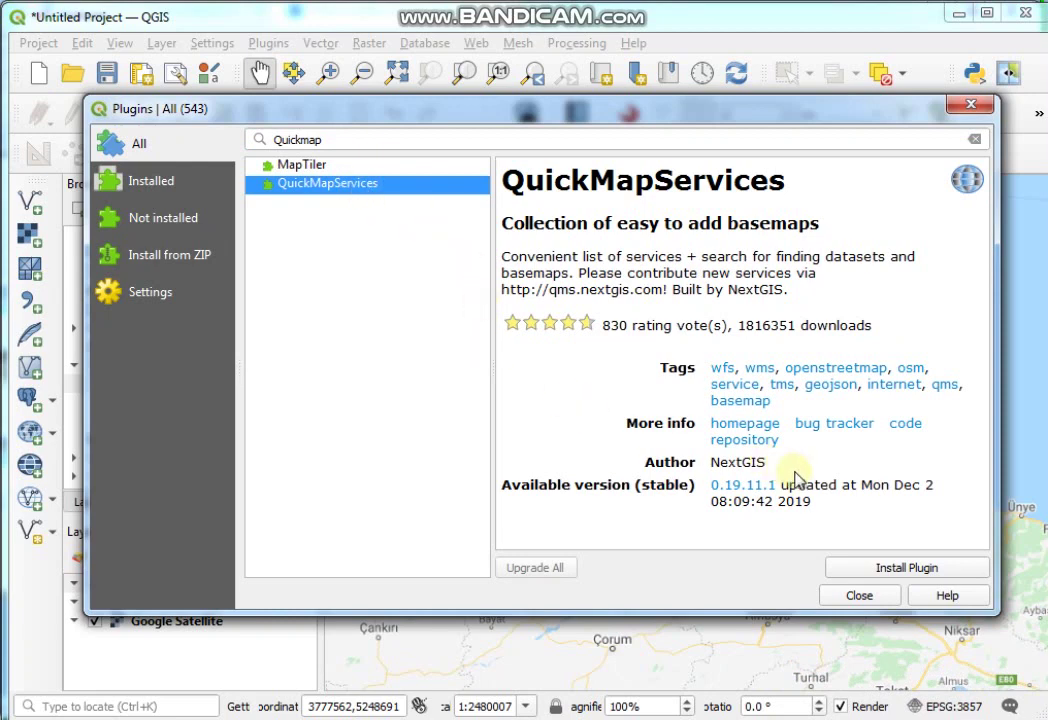
pyautogui.click(900, 572)
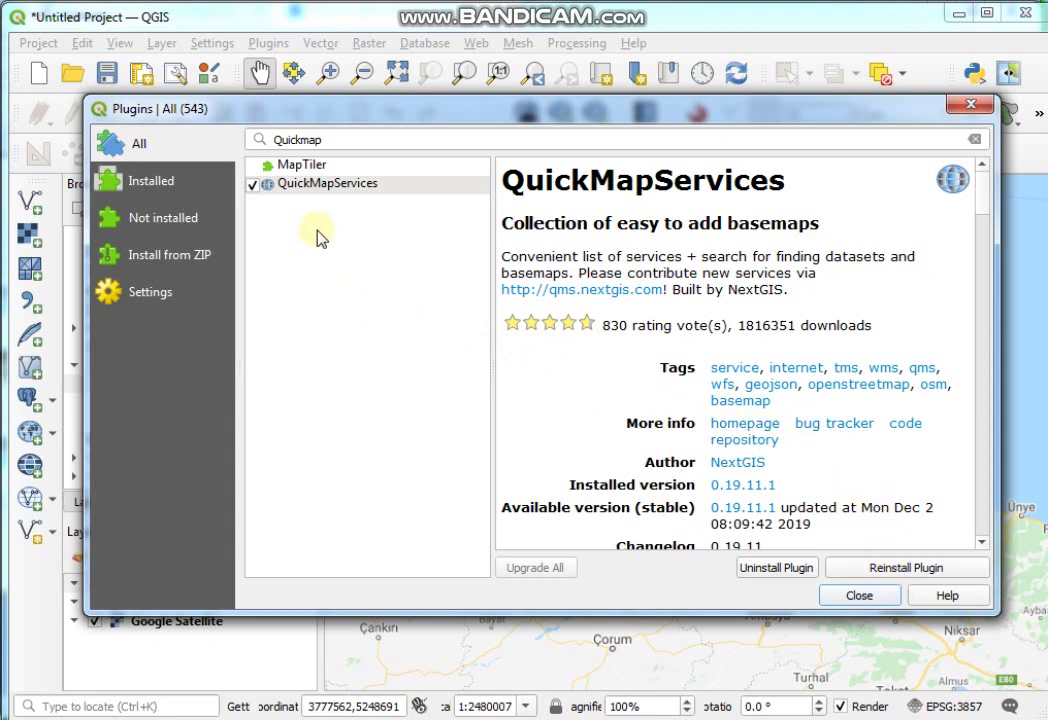
pyautogui.click(860, 597)
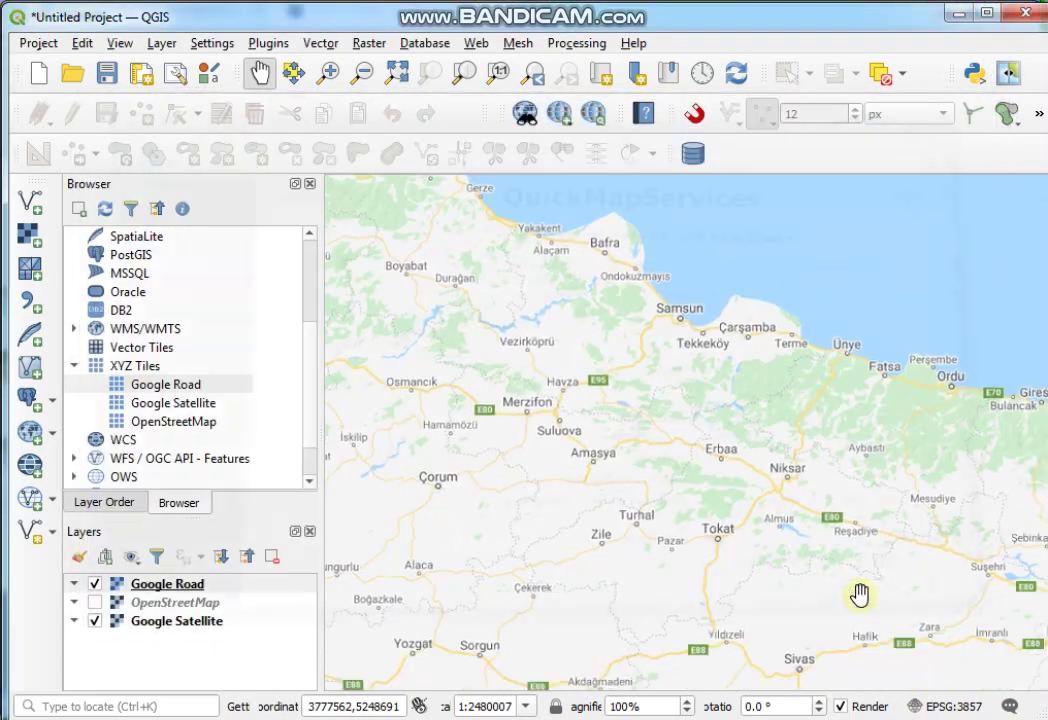
# Get the contributed services pack through the QuickMapServices settings and save the settings
pyautogui.click(474, 45)
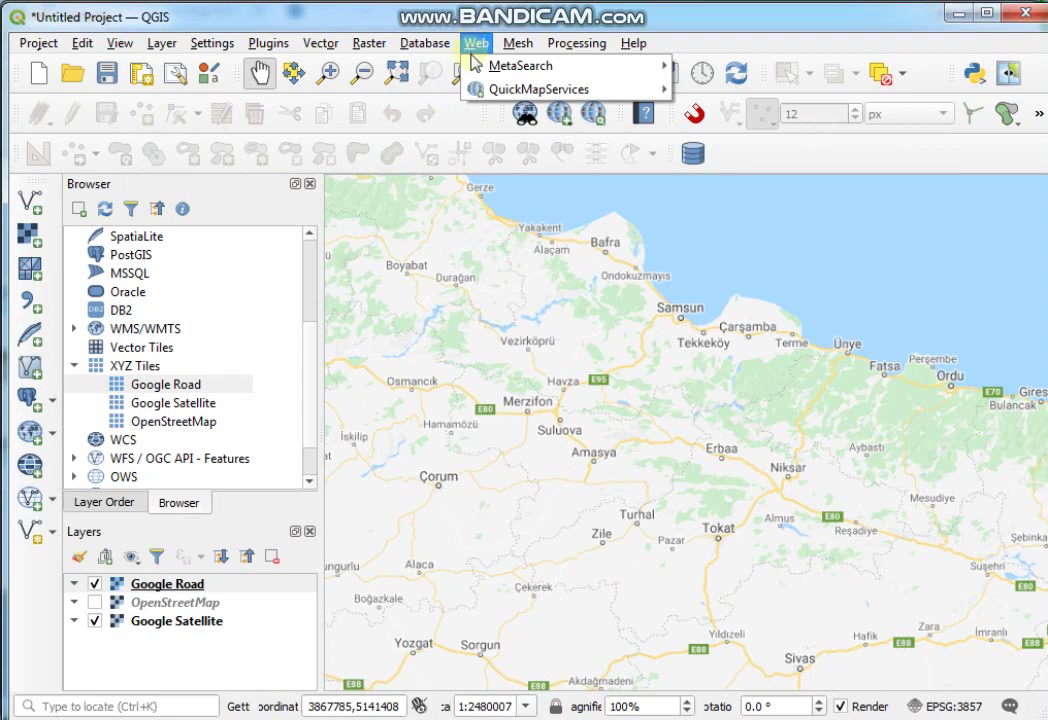
pyautogui.moveTo(505, 93)
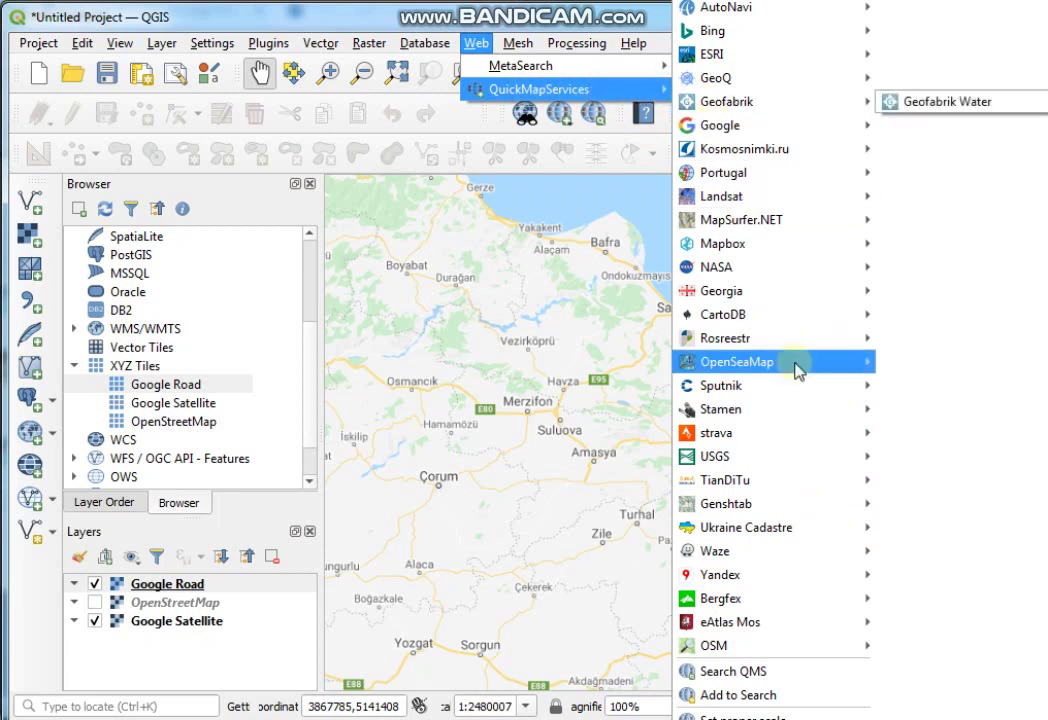
pyautogui.click(560, 468)
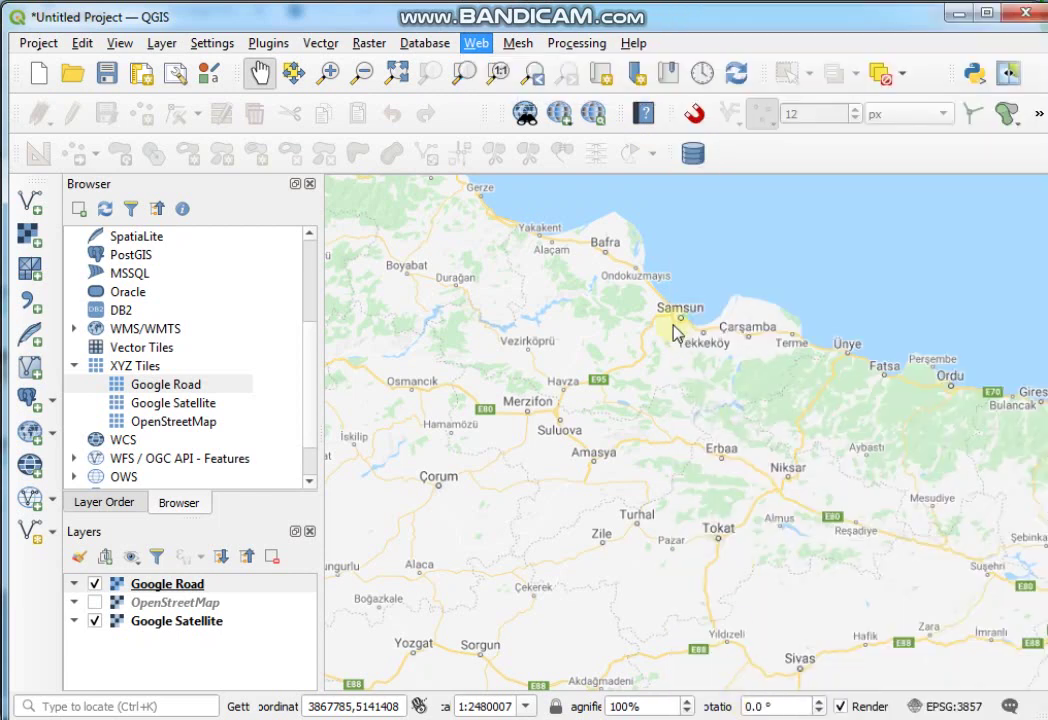
pyautogui.click(570, 150)
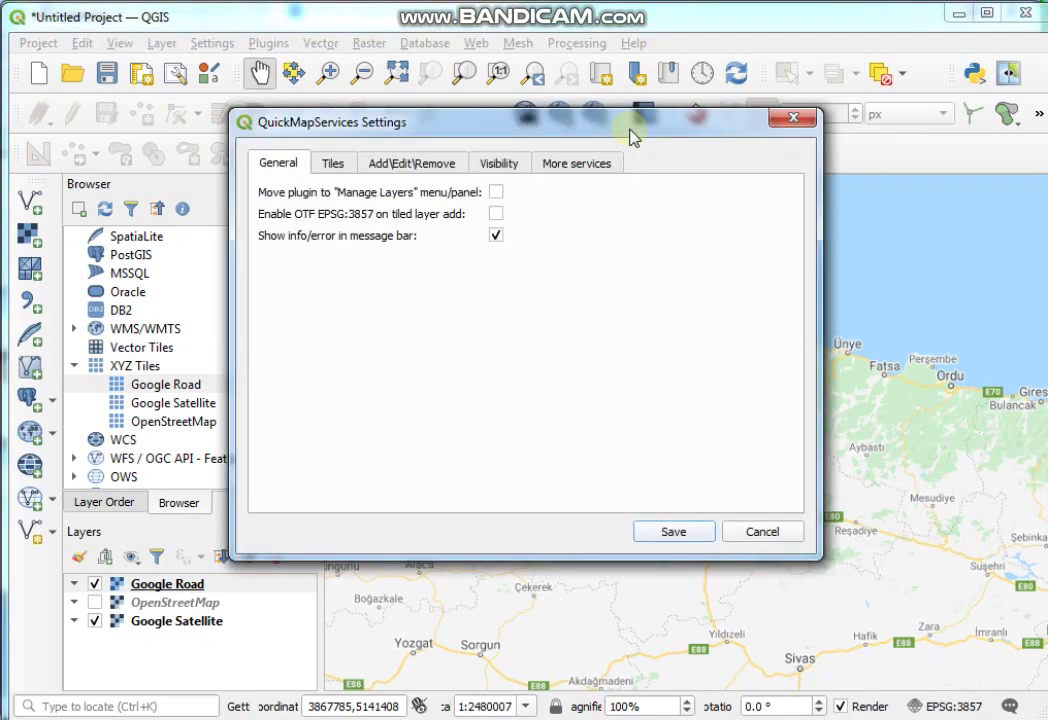
pyautogui.click(571, 168)
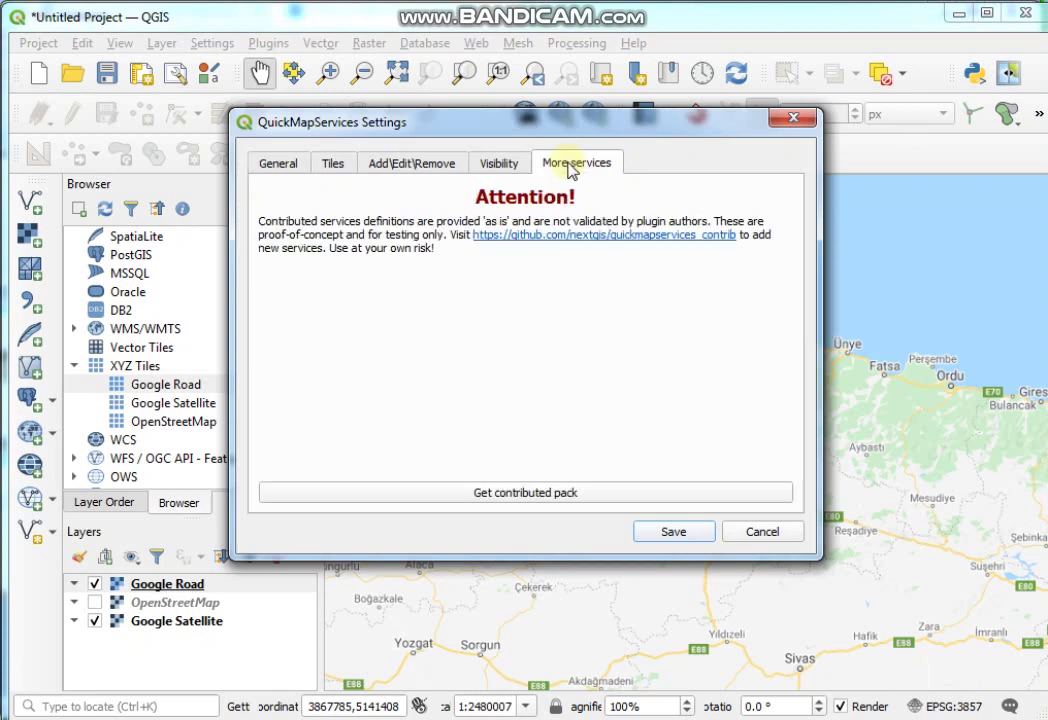
pyautogui.click(545, 494)
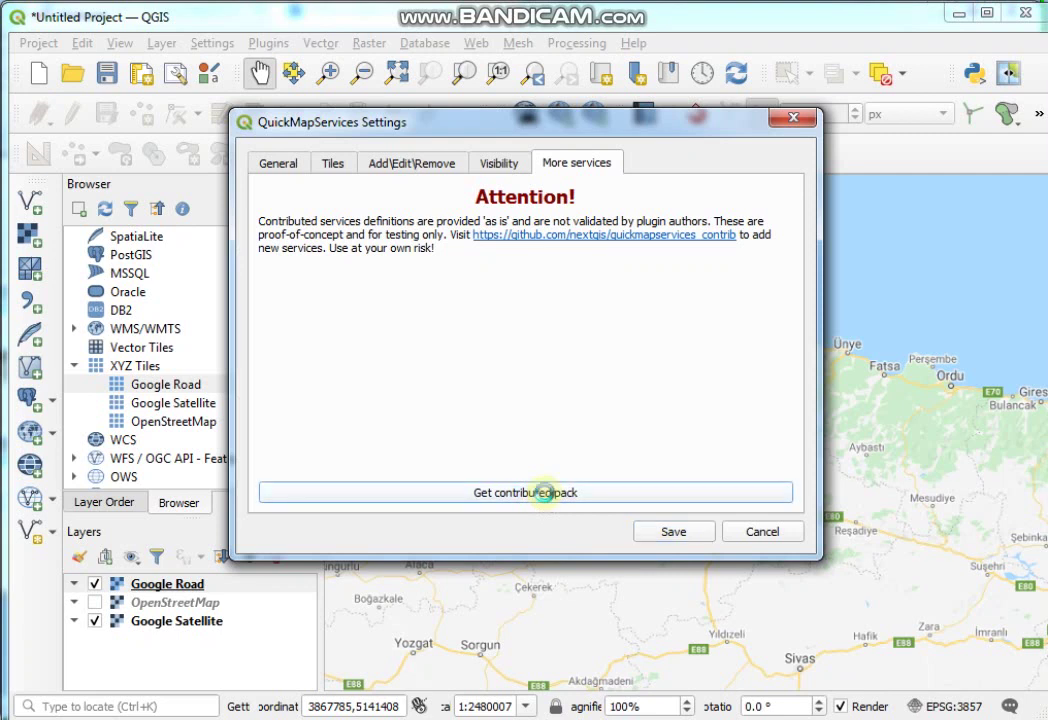
pyautogui.click(676, 533)
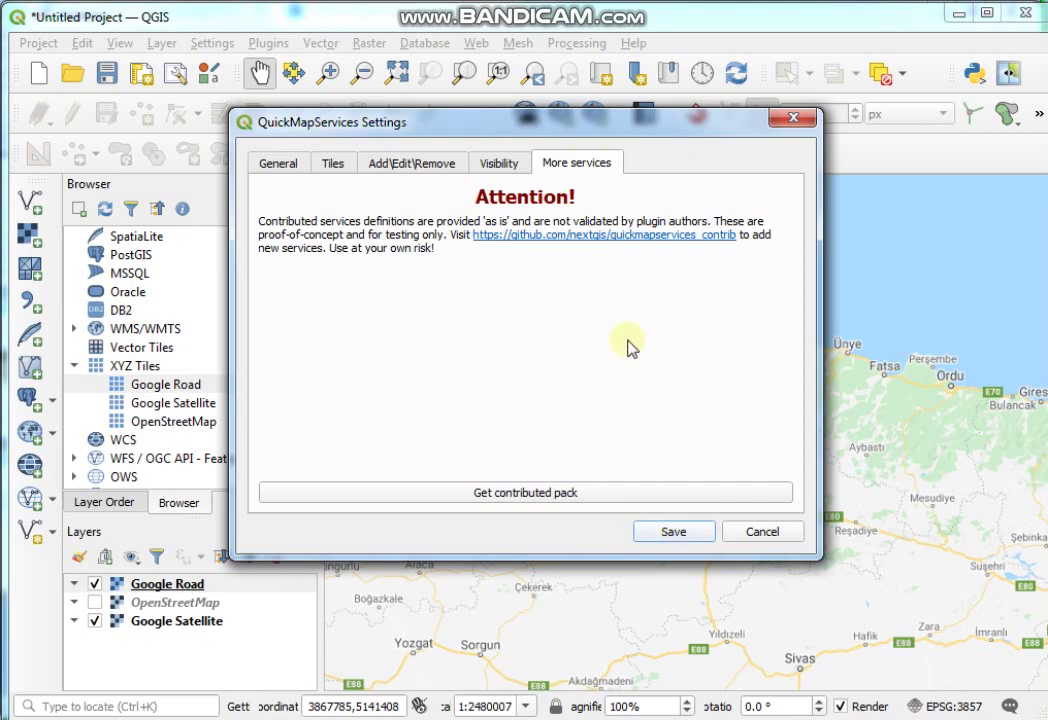
pyautogui.click(676, 535)
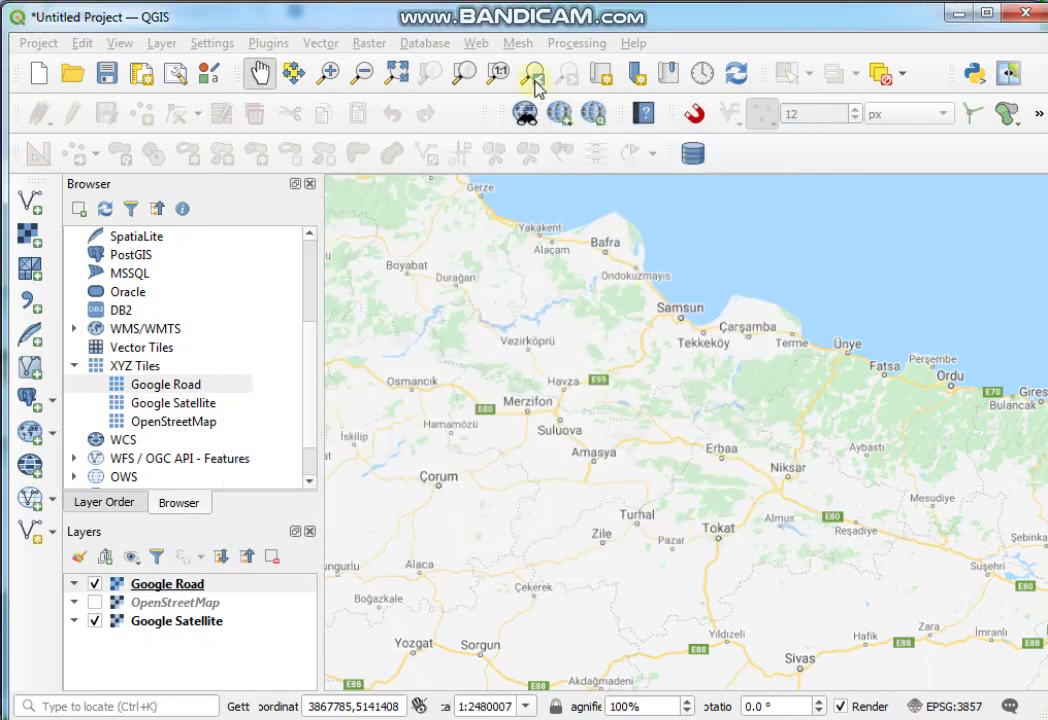
# Add the Google Hybrid basemap from QuickMapServices and hide the Google Road and Google Satellite layers
pyautogui.click(476, 43)
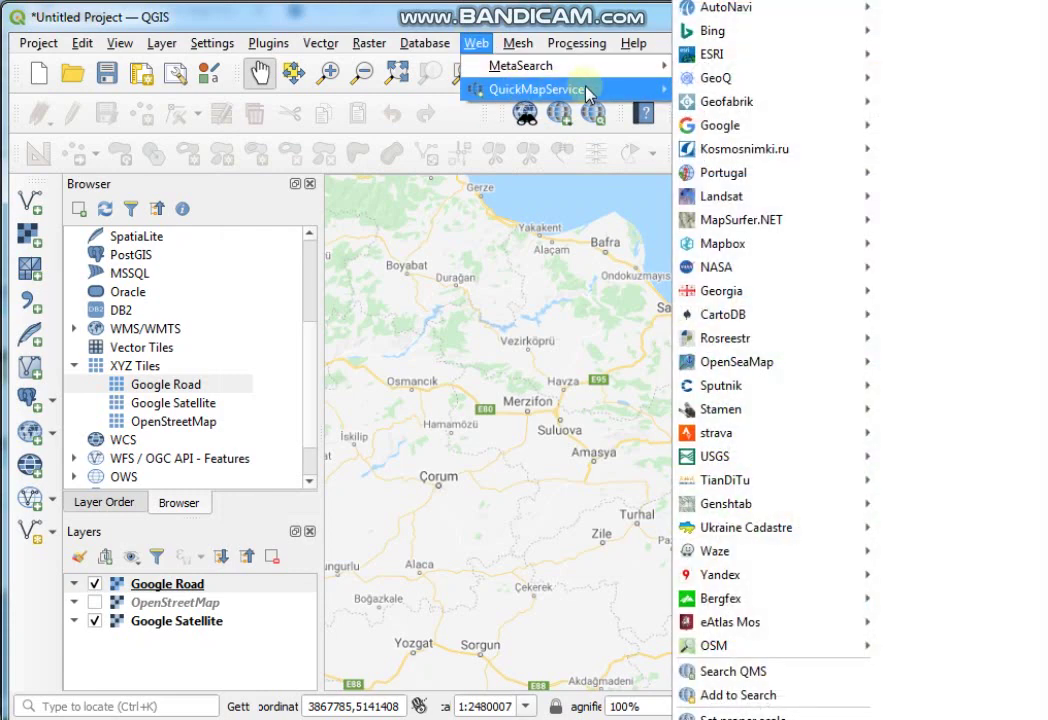
pyautogui.moveTo(712, 130)
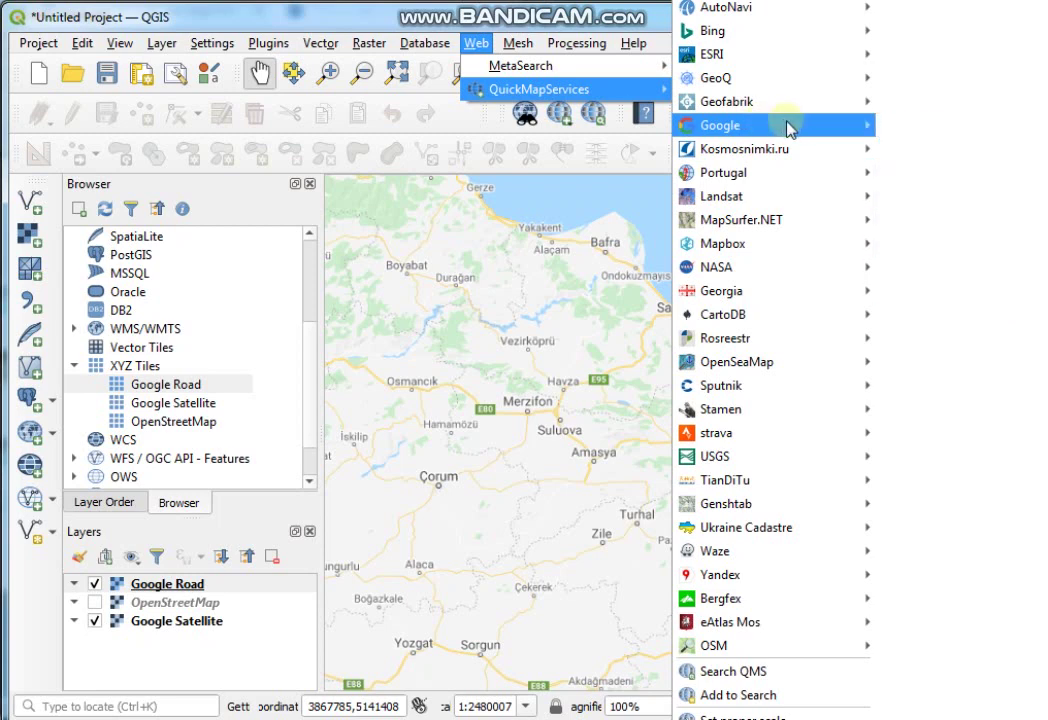
pyautogui.moveTo(724, 52)
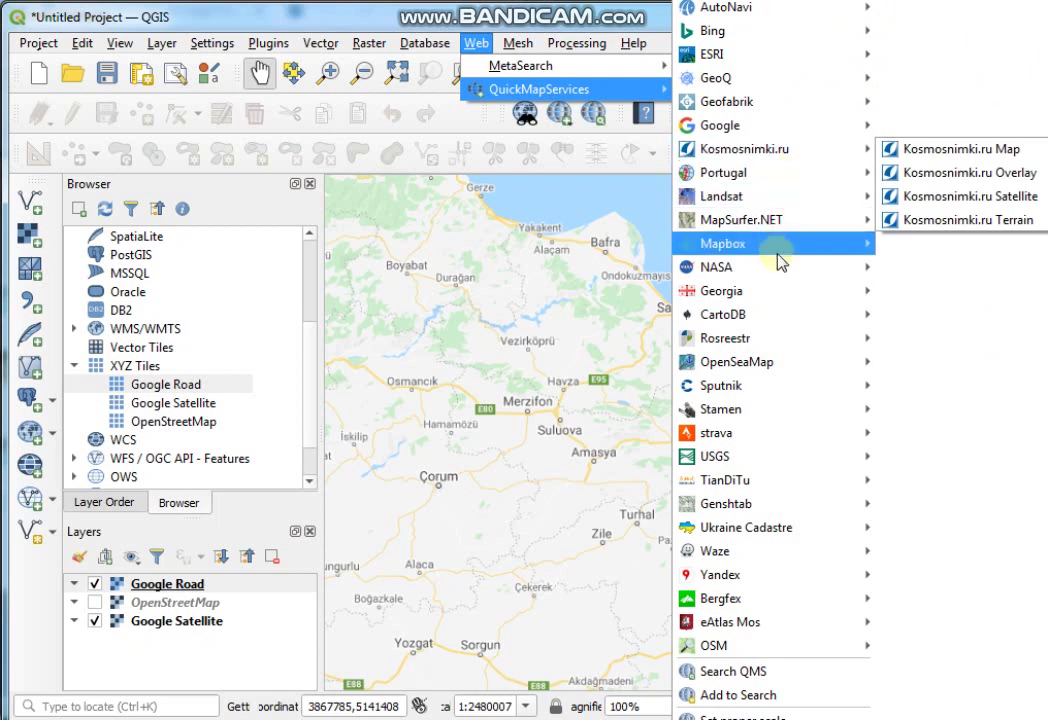
pyautogui.moveTo(783, 268)
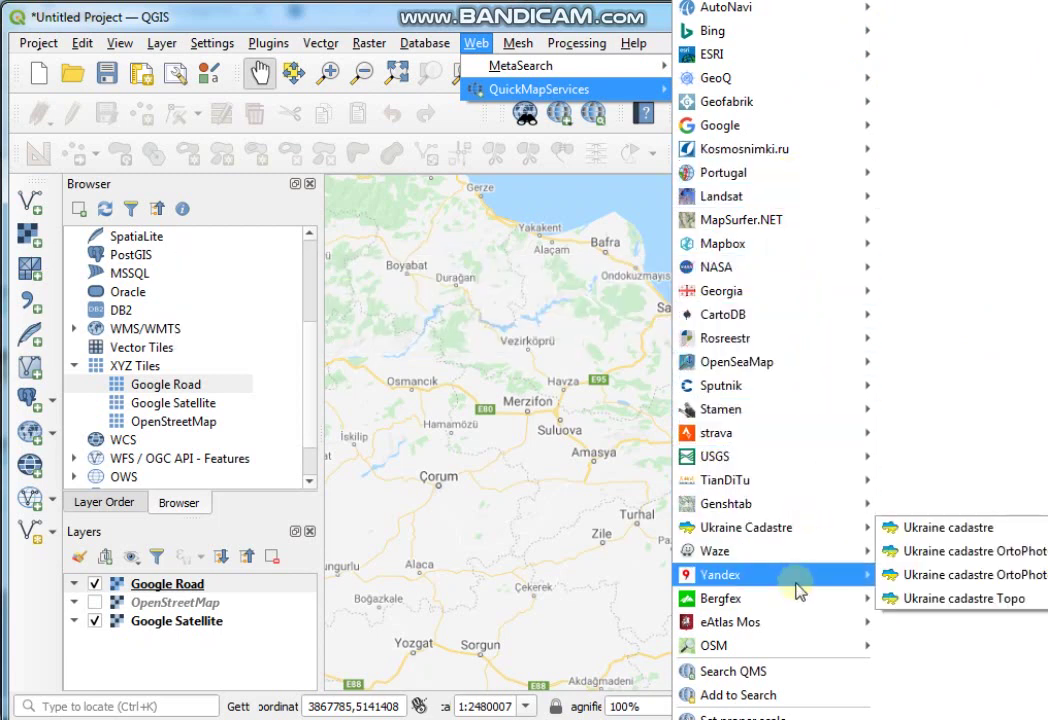
pyautogui.moveTo(805, 617)
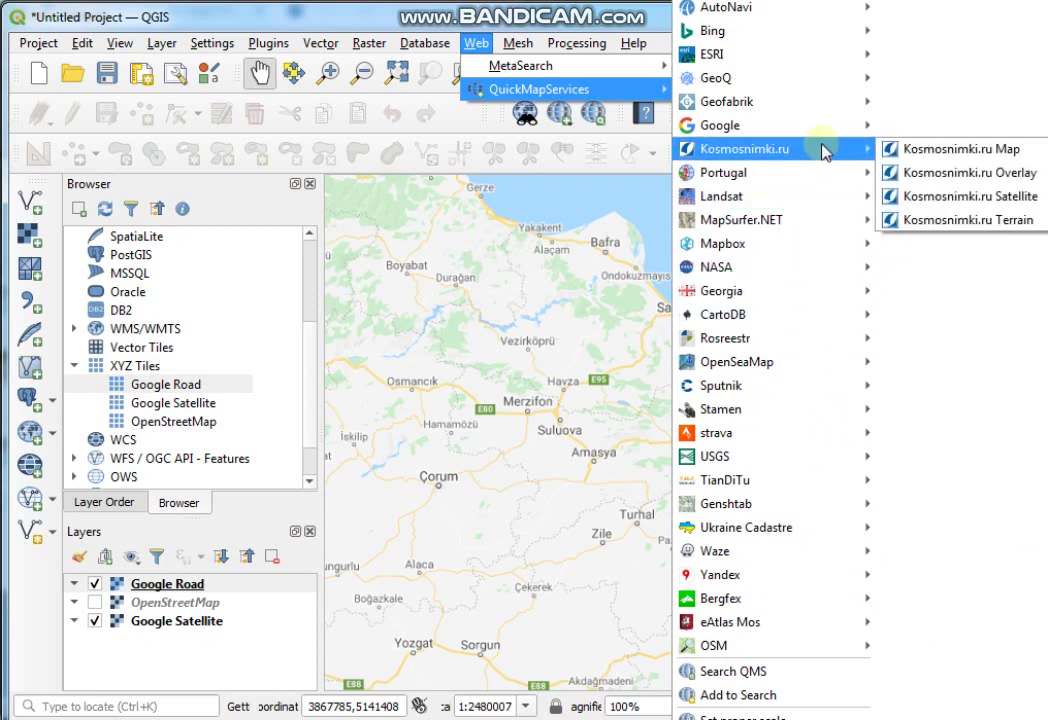
pyautogui.moveTo(767, 128)
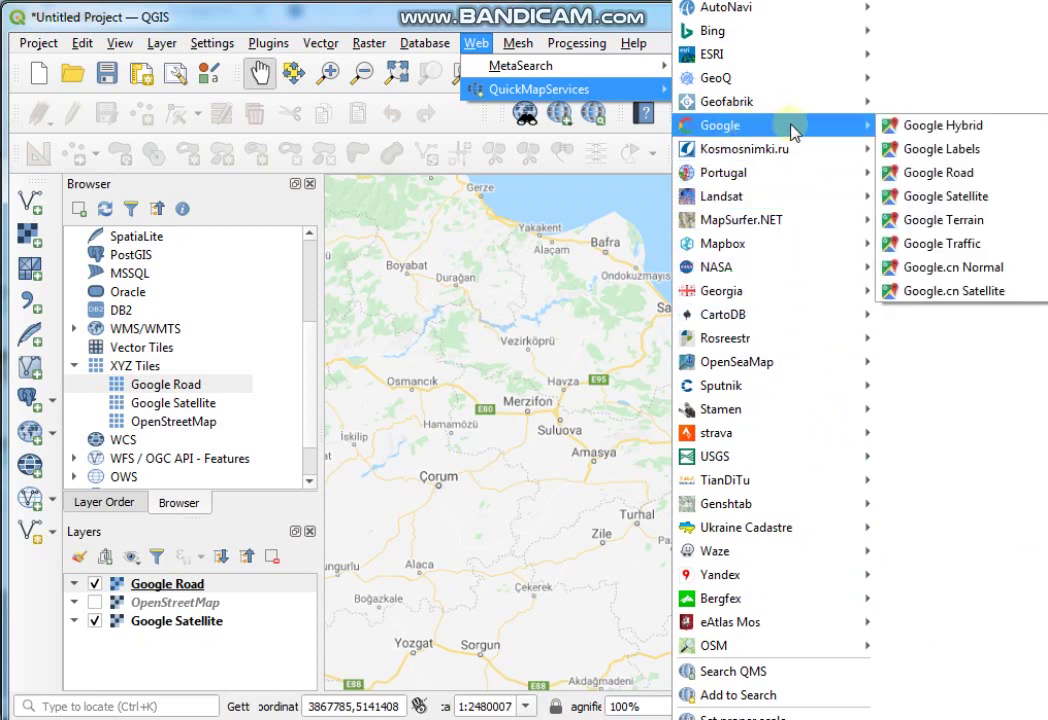
pyautogui.click(969, 128)
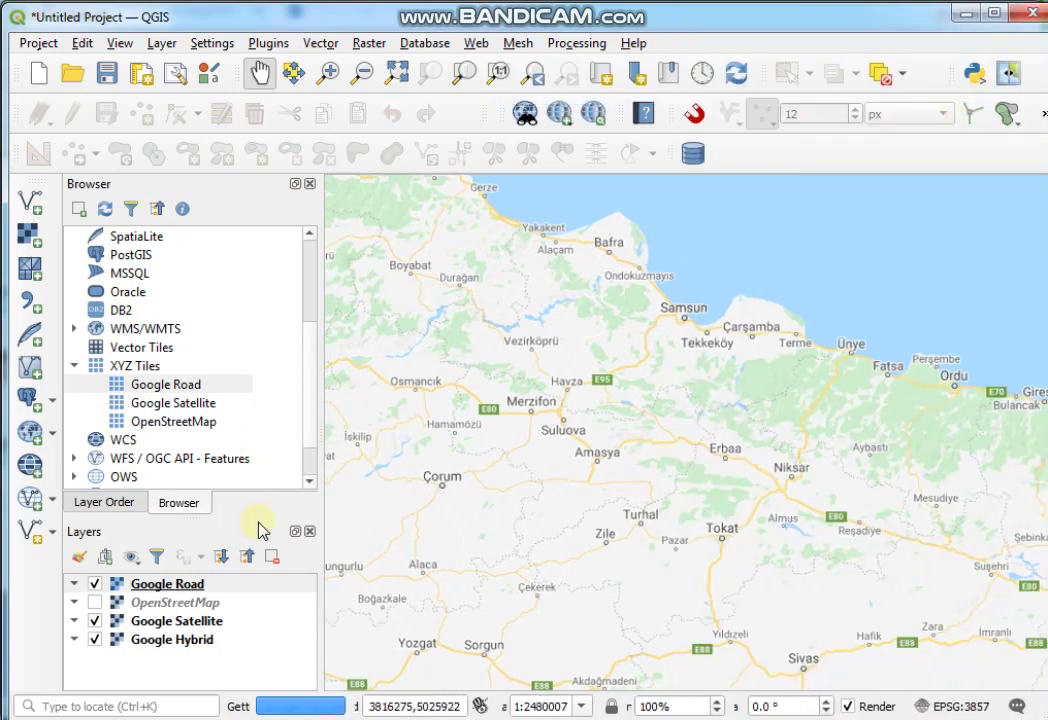
pyautogui.click(94, 583)
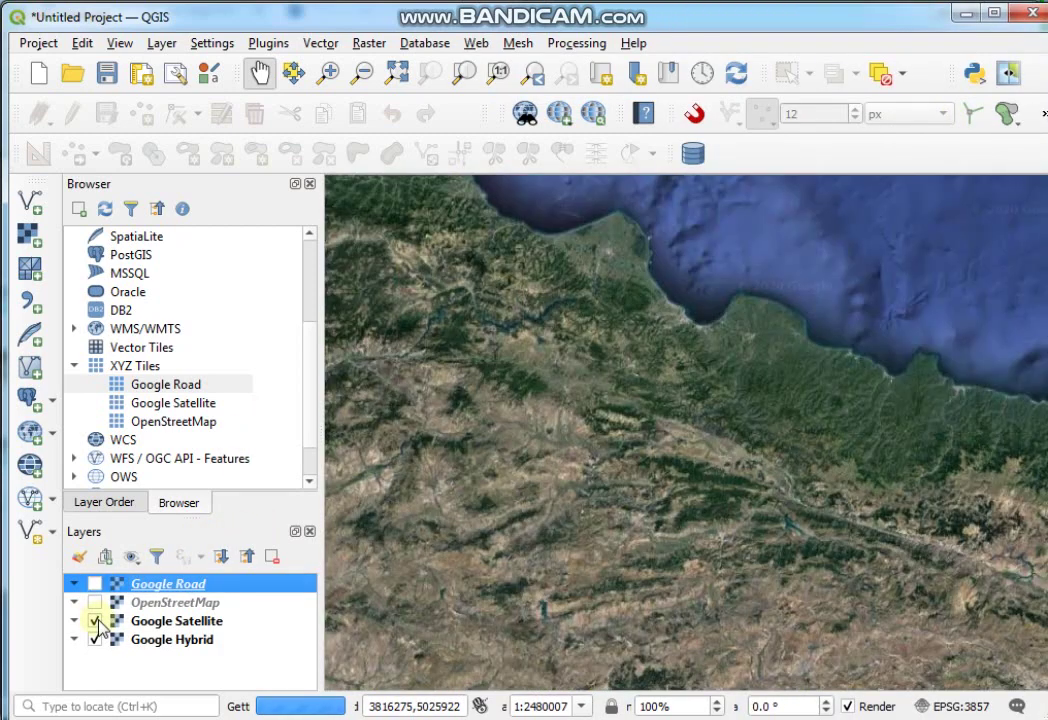
pyautogui.click(94, 620)
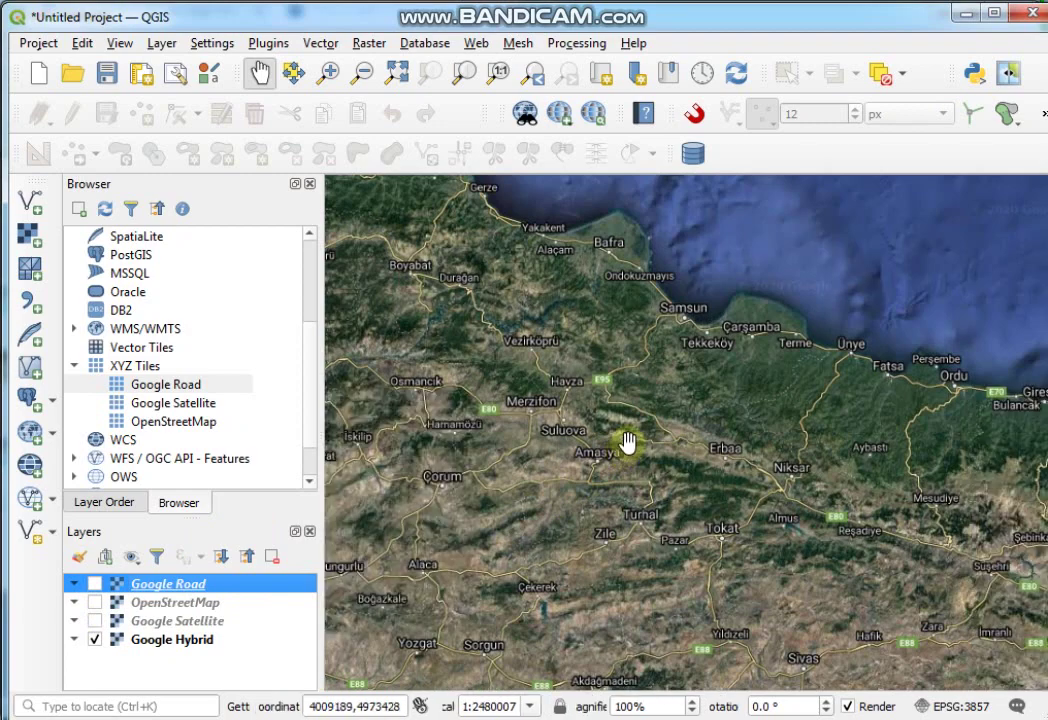
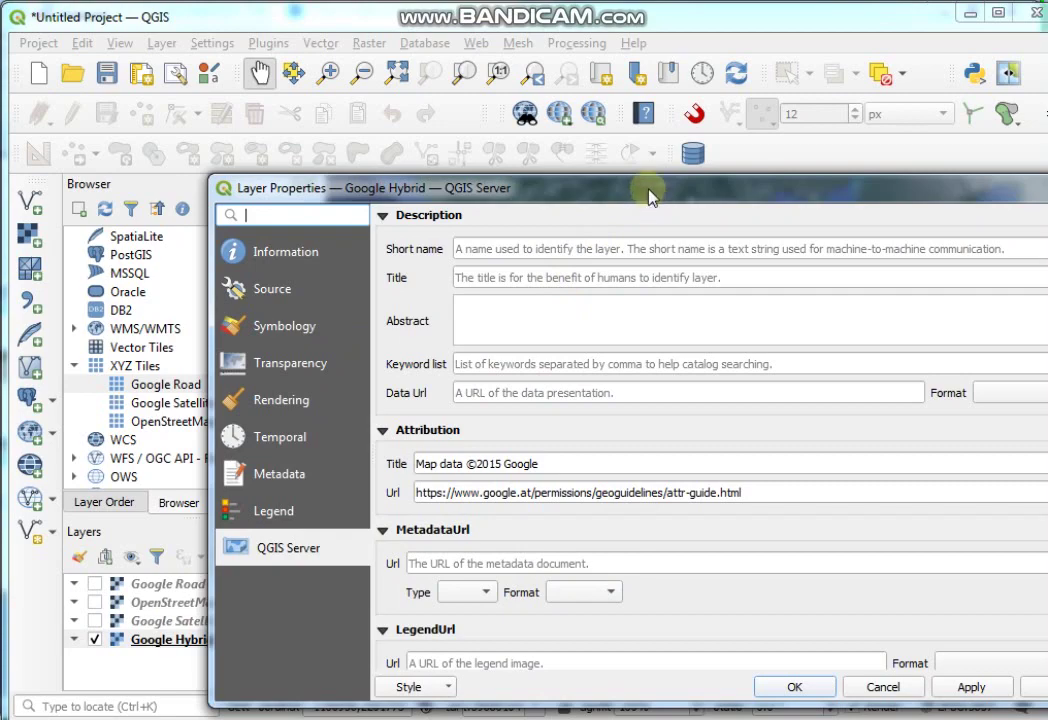
# Copy the GetMapUrl address from the Google Hybrid layer's information properties and close the properties
pyautogui.moveTo(657, 200); pyautogui.dragTo(547, 62)
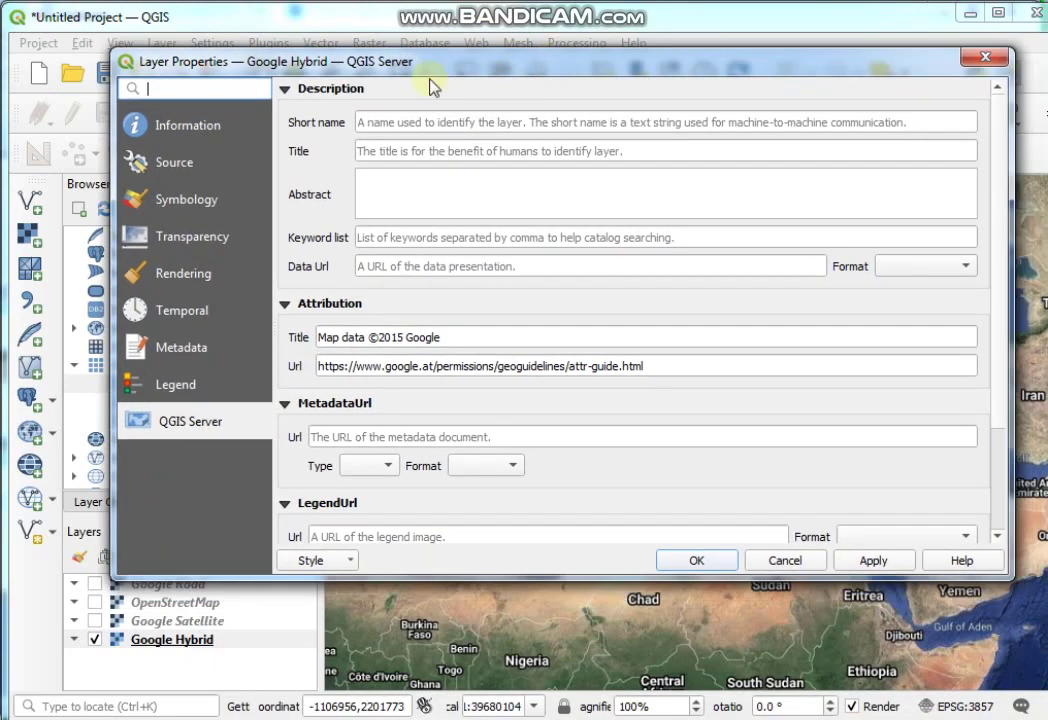
pyautogui.click(185, 127)
pyautogui.scroll(-5, 612, 330)
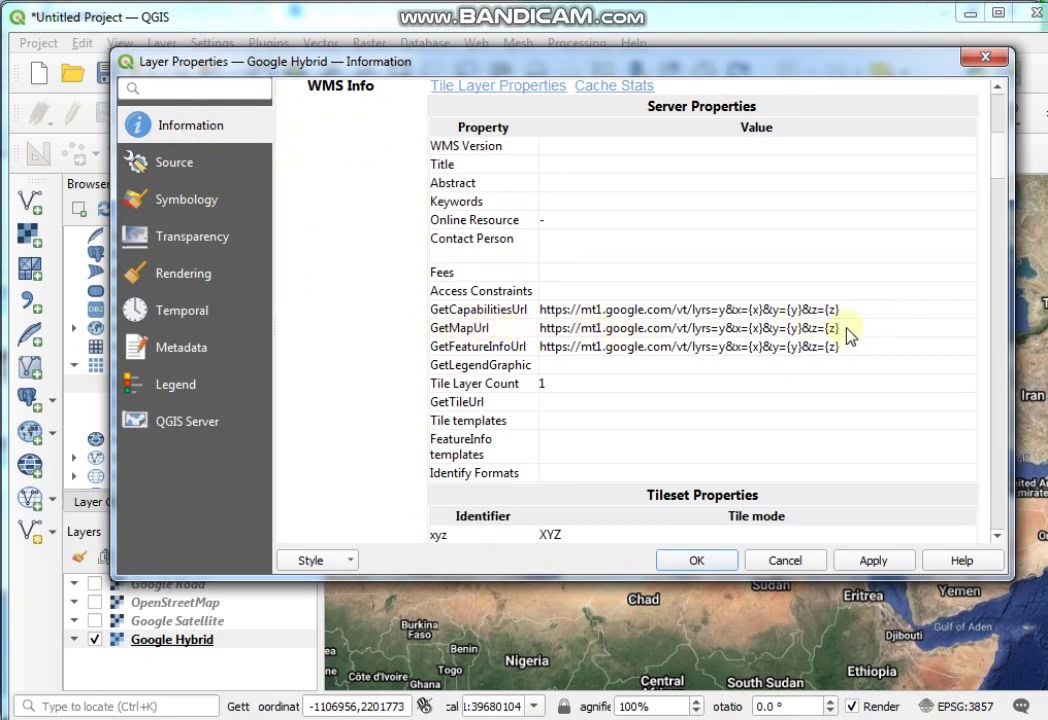
pyautogui.moveTo(845, 328); pyautogui.dragTo(538, 328)
pyautogui.hotkey('ctrl', 'c')
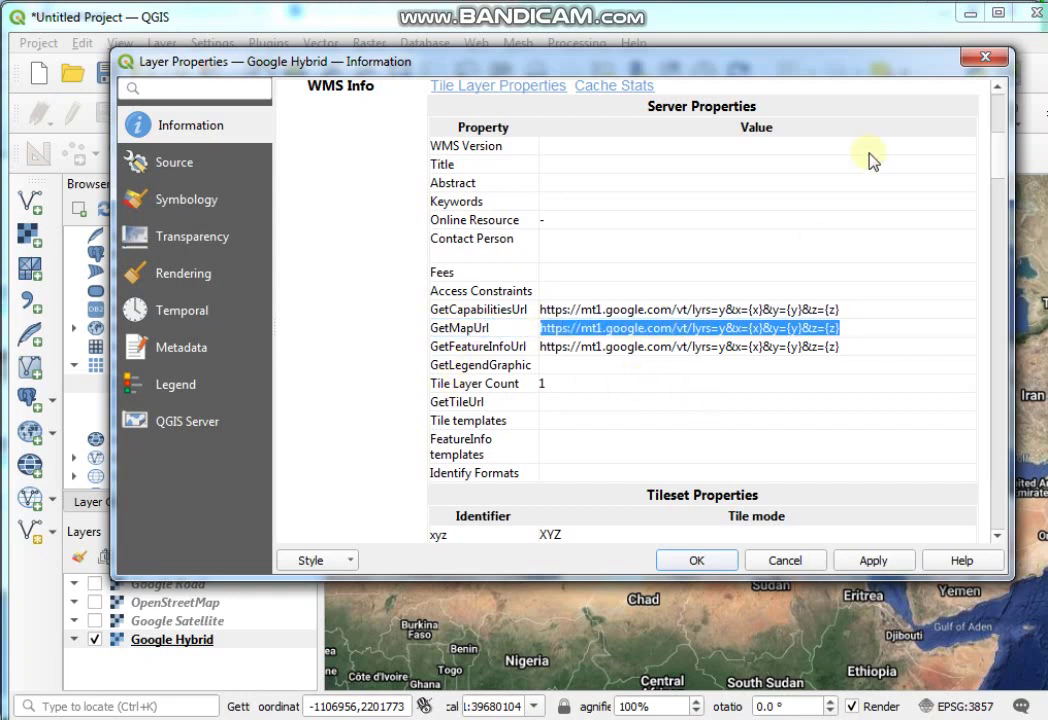
pyautogui.click(979, 62)
pyautogui.click(140, 367)
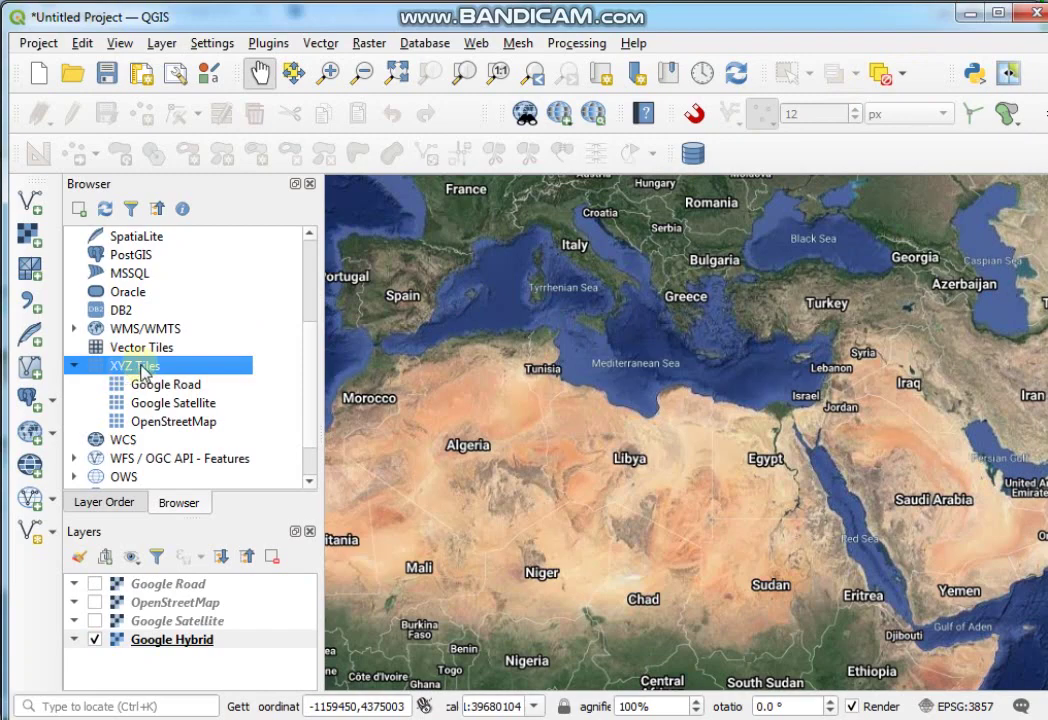
pyautogui.rightClick(143, 372)
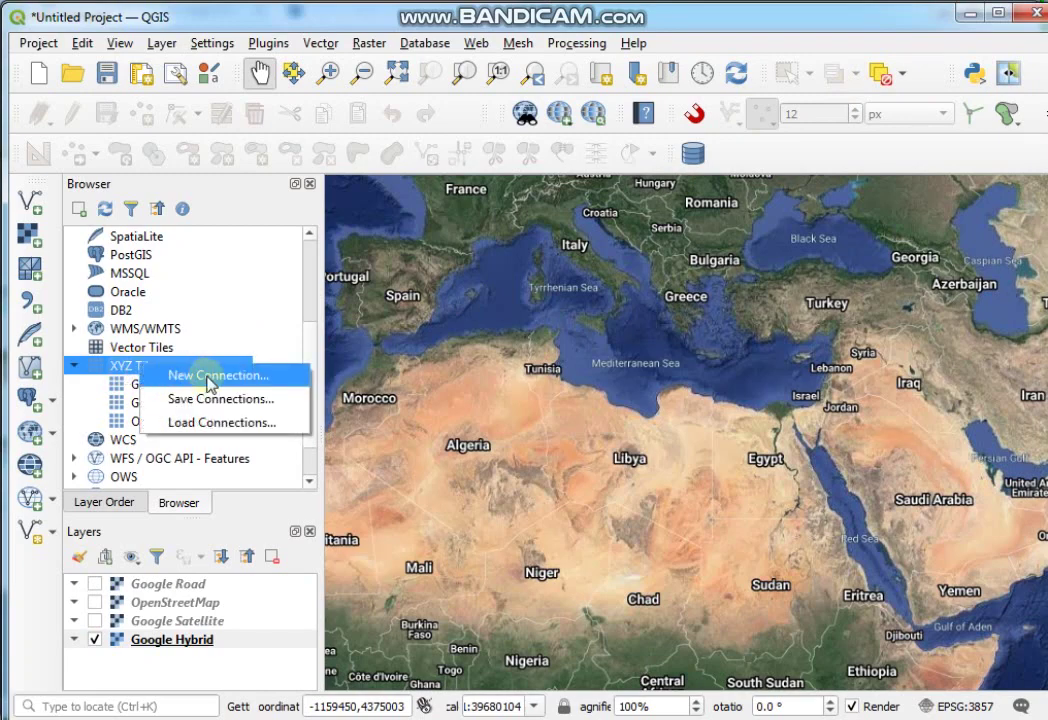
pyautogui.click(209, 383)
pyautogui.click(498, 172)
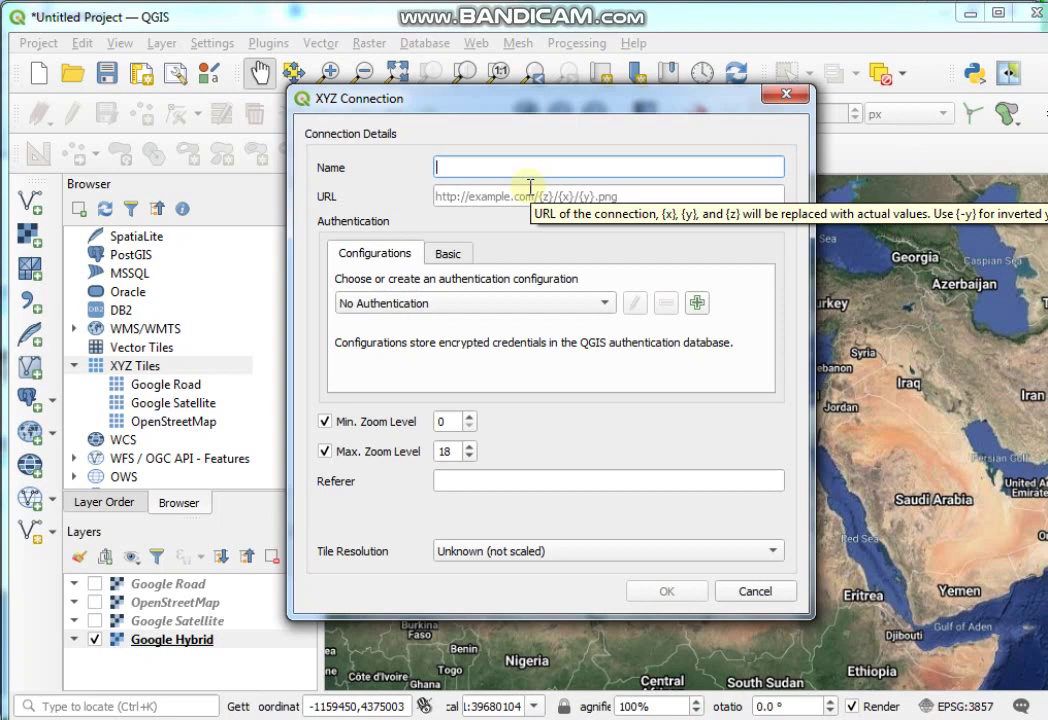
pyautogui.write('ge')
pyautogui.press('BackSpace')
pyautogui.press('BackSpace')
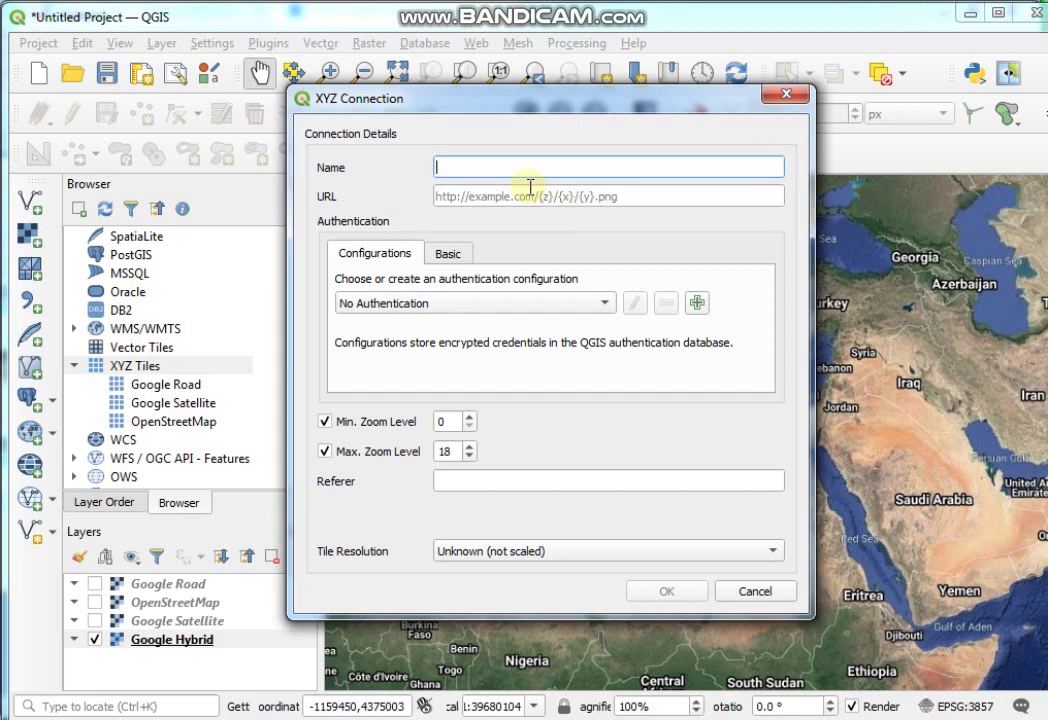
pyautogui.write('GX Google Hybride')
pyautogui.press('BackSpace')
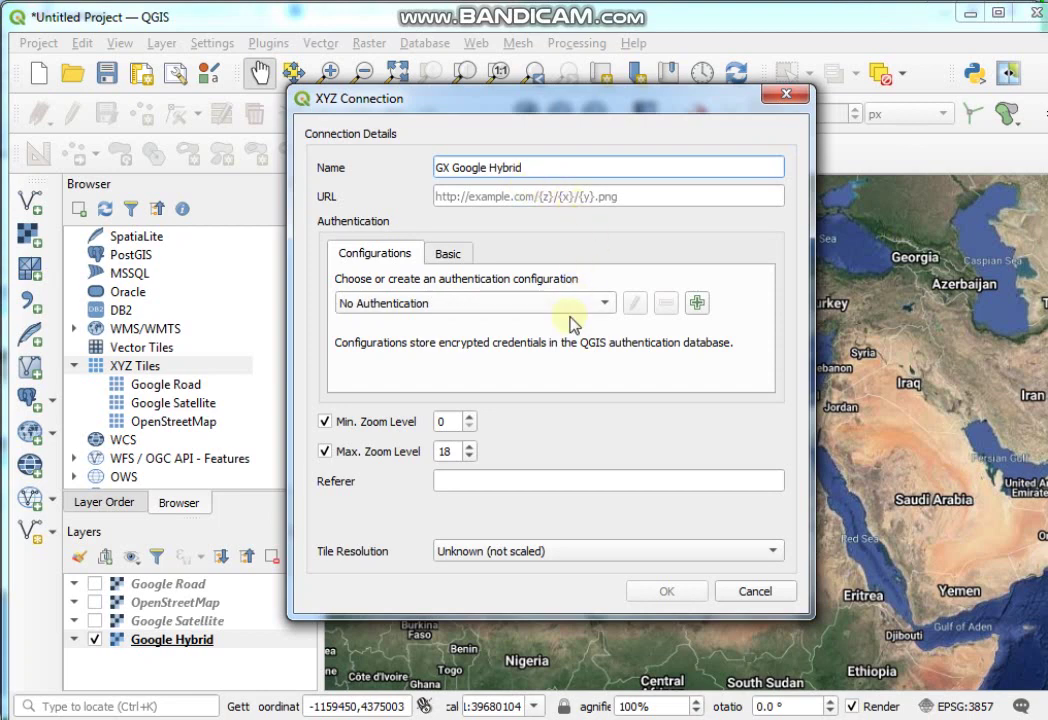
pyautogui.click(553, 194)
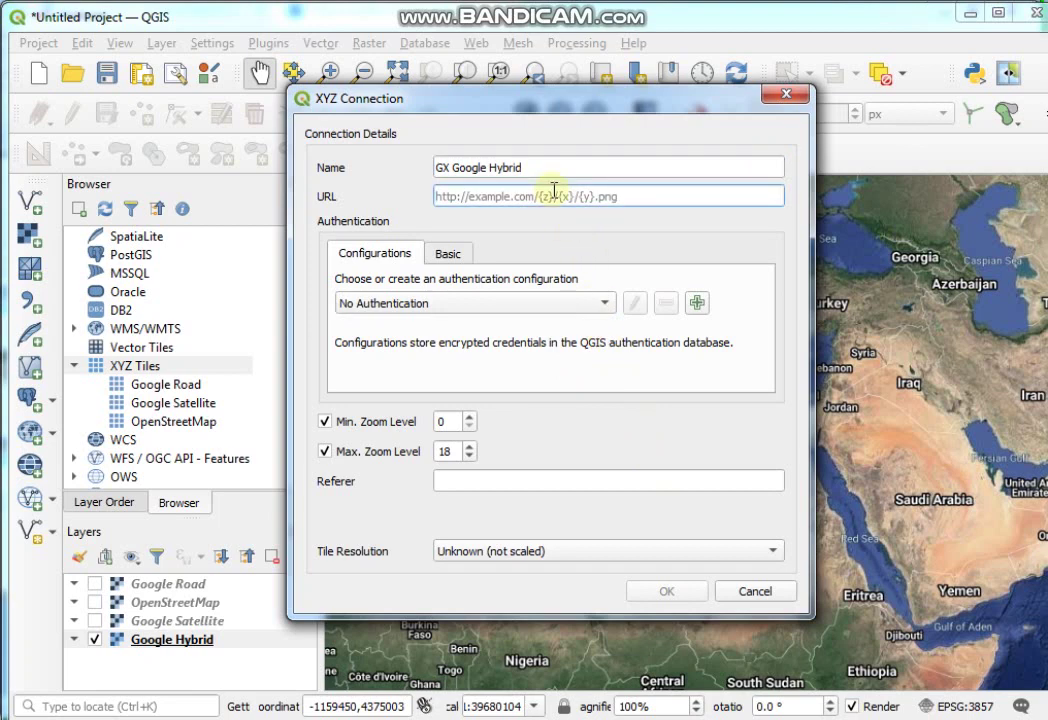
pyautogui.hotkey('ctrl', 'v')
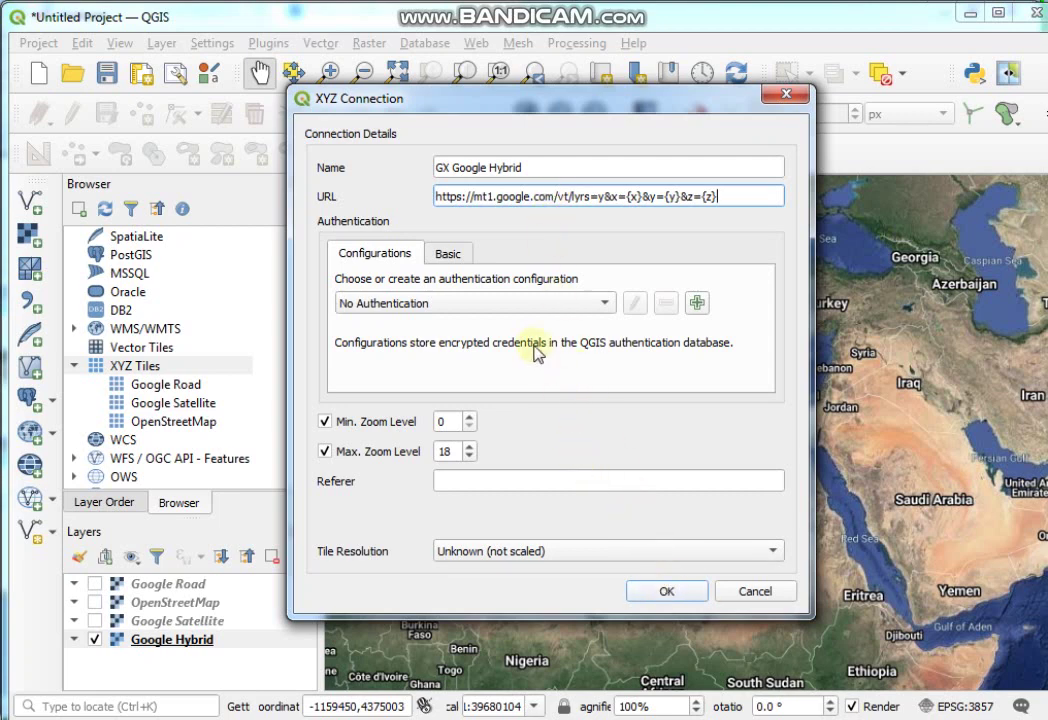
pyautogui.click(667, 592)
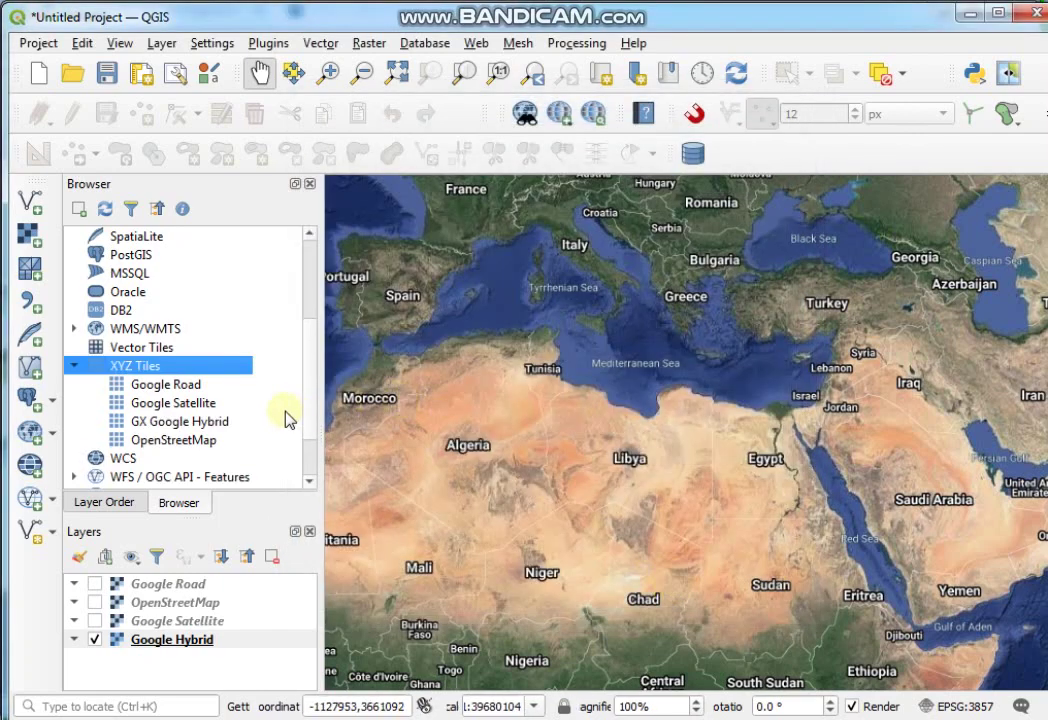
# Add the GX Google Hybrid tiles to the project and hide the plugin's Google Hybrid layer to check the new basemap alone
pyautogui.click(180, 422)
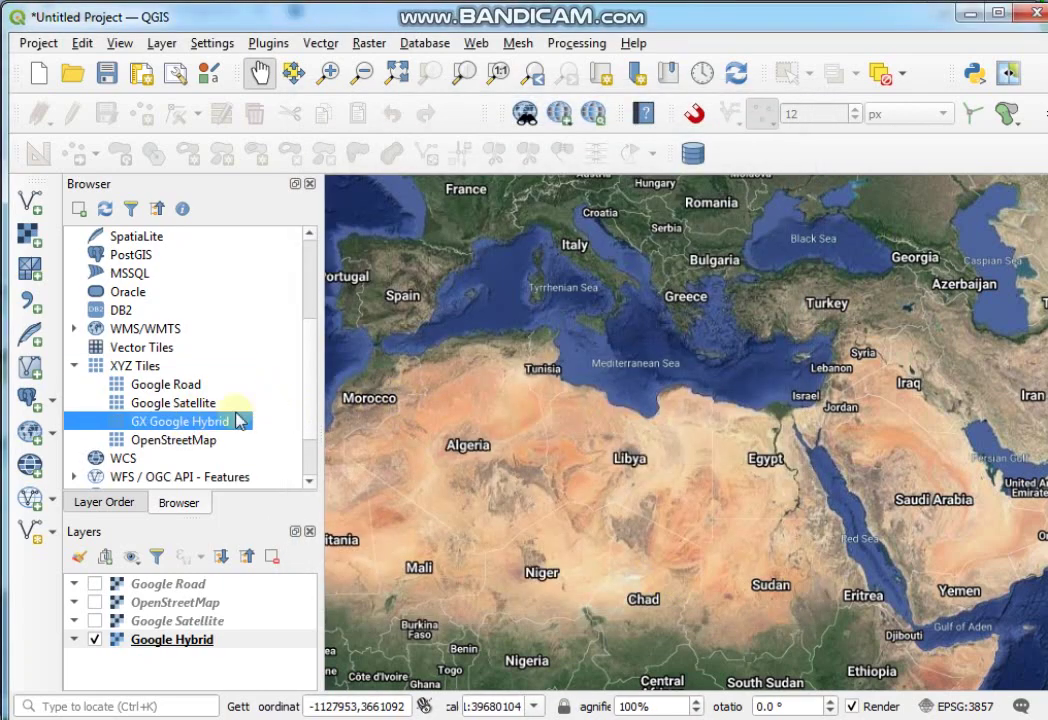
pyautogui.doubleClick(181, 424)
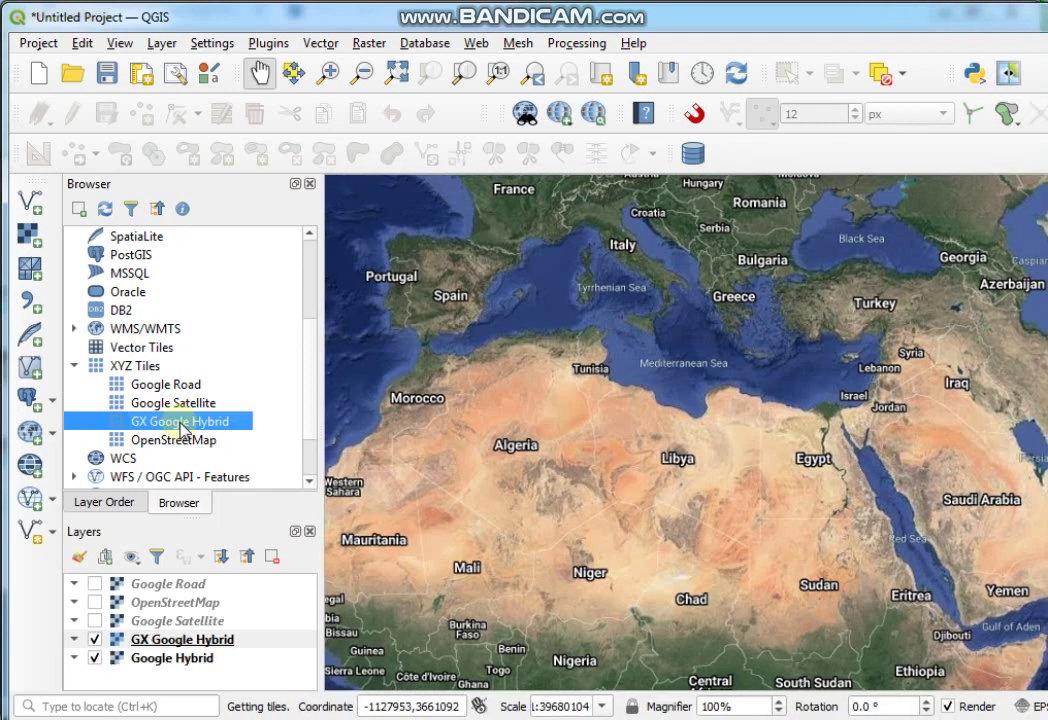
pyautogui.click(95, 659)
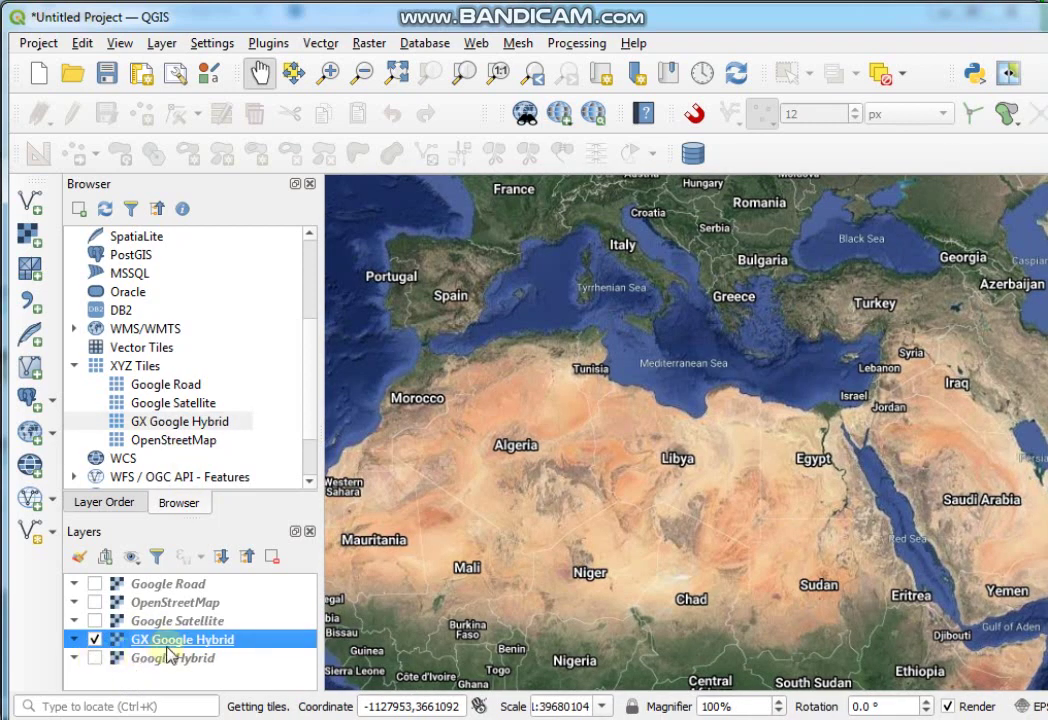
pyautogui.click(95, 659)
pyautogui.click(95, 660)
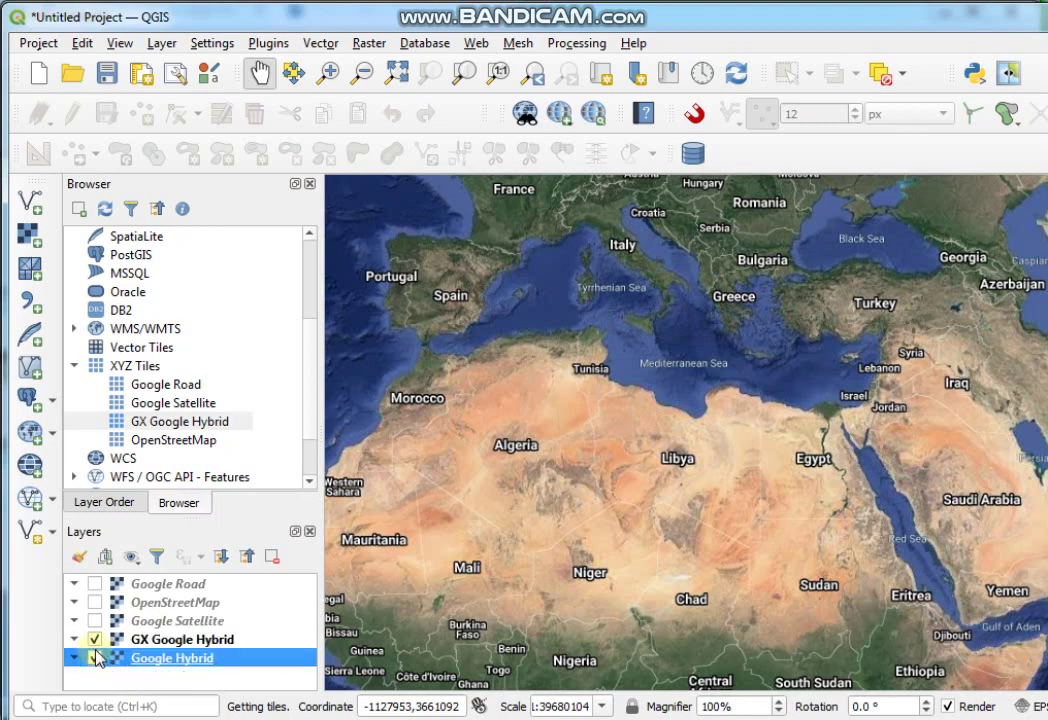
pyautogui.click(94, 659)
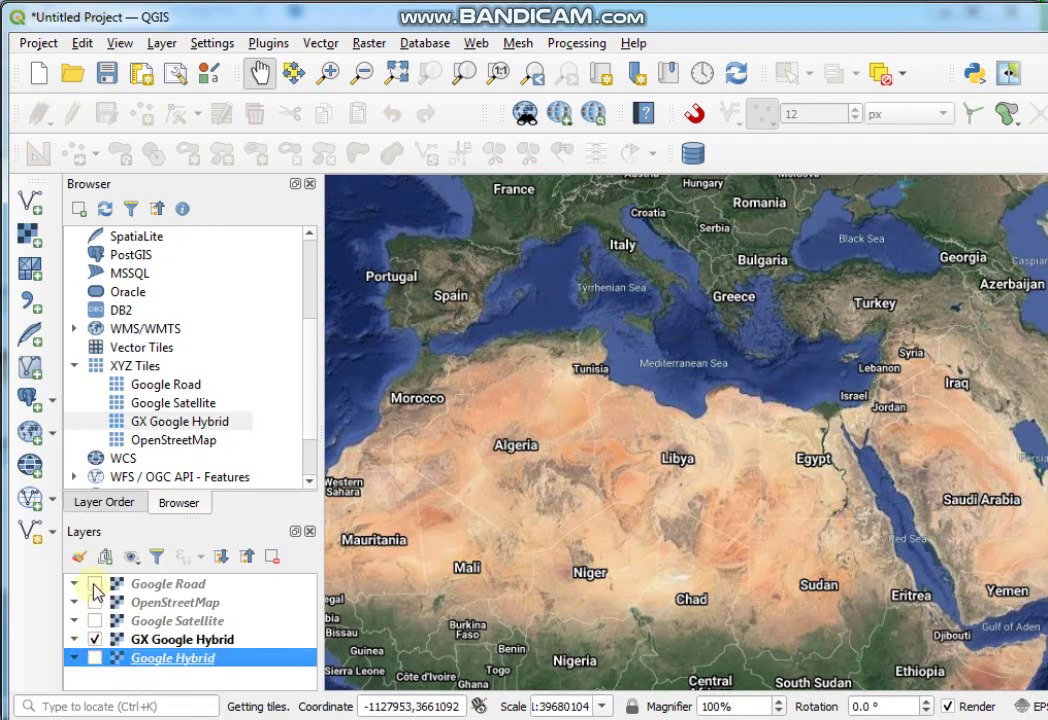
pyautogui.click(94, 585)
pyautogui.click(94, 585)
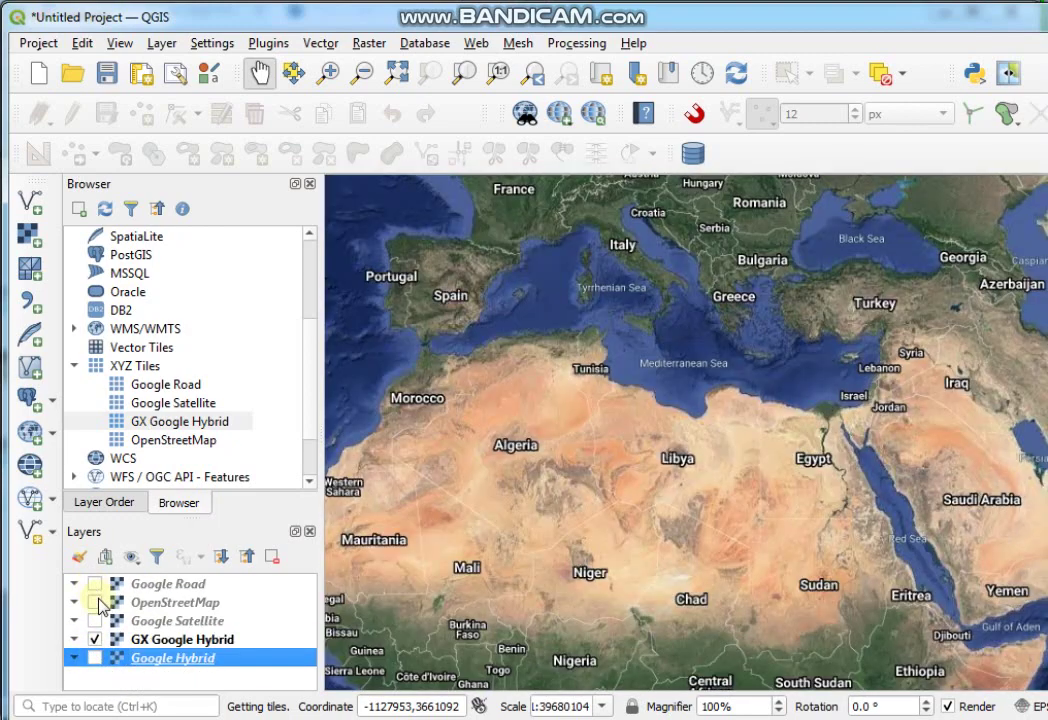
pyautogui.click(185, 642)
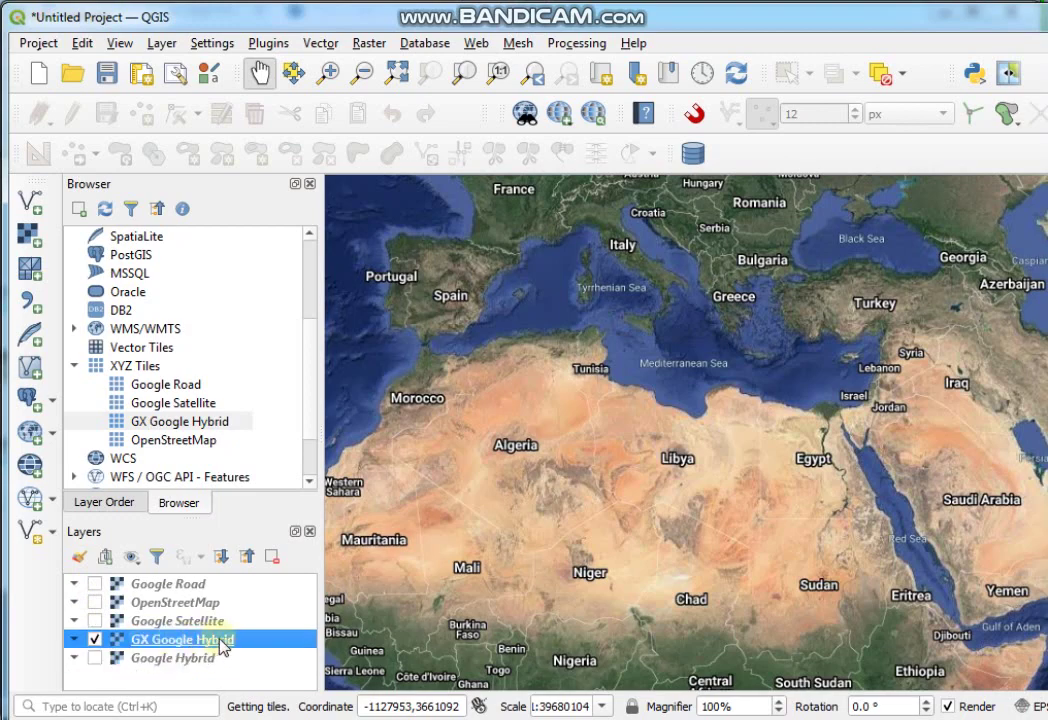
pyautogui.scroll(-1, 700, 333)
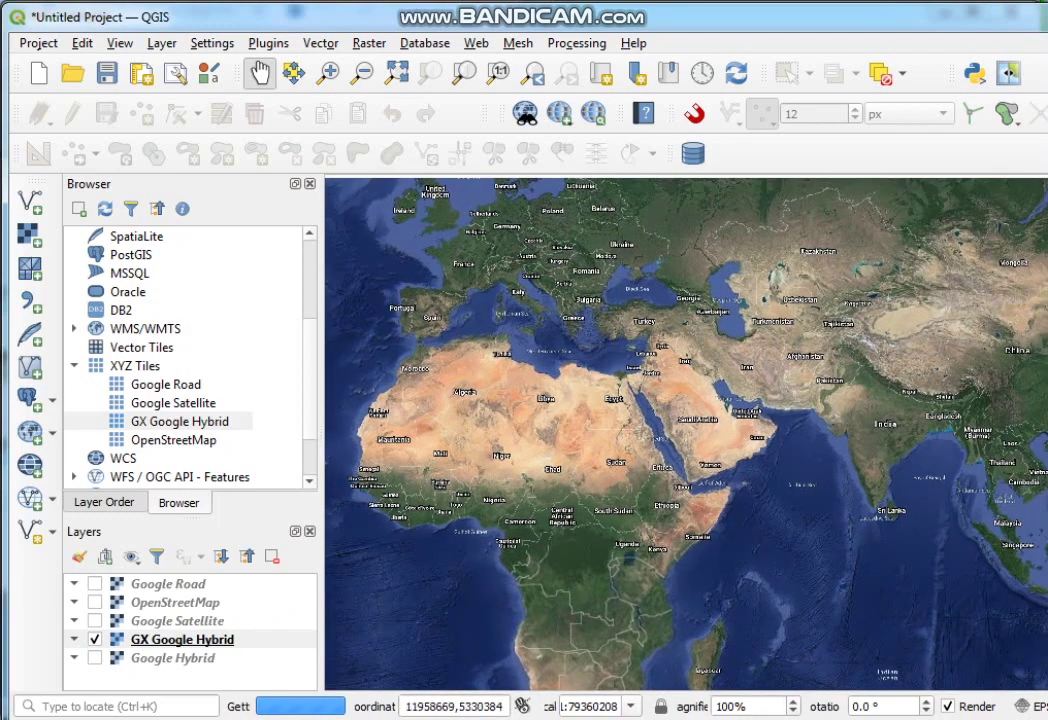
pyautogui.moveTo(1047, 306); pyautogui.dragTo(1035, 296)
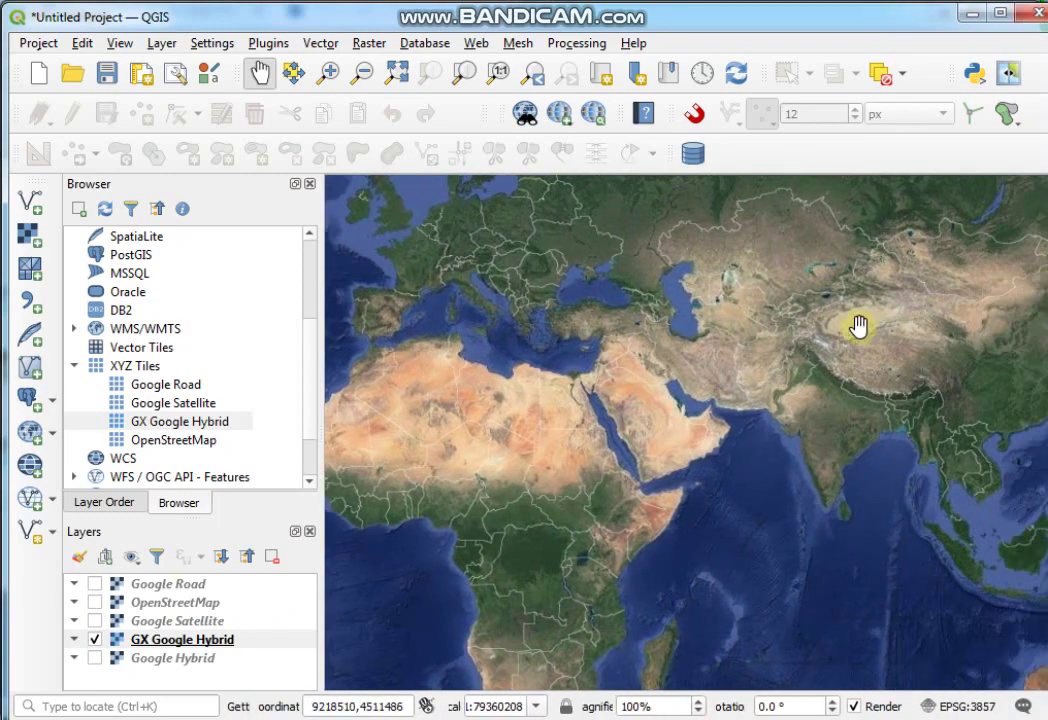
# Look through the basemap providers offered by QuickMapServices, including the OSM and Mapbox collections, without adding a layer
pyautogui.click(476, 43)
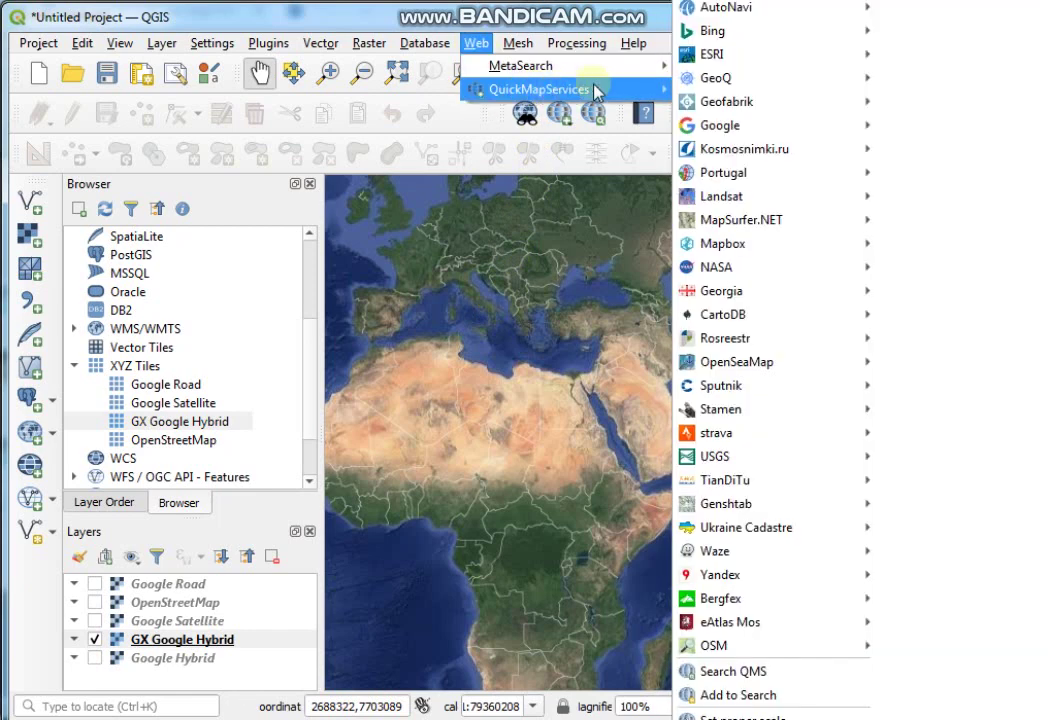
pyautogui.moveTo(738, 128)
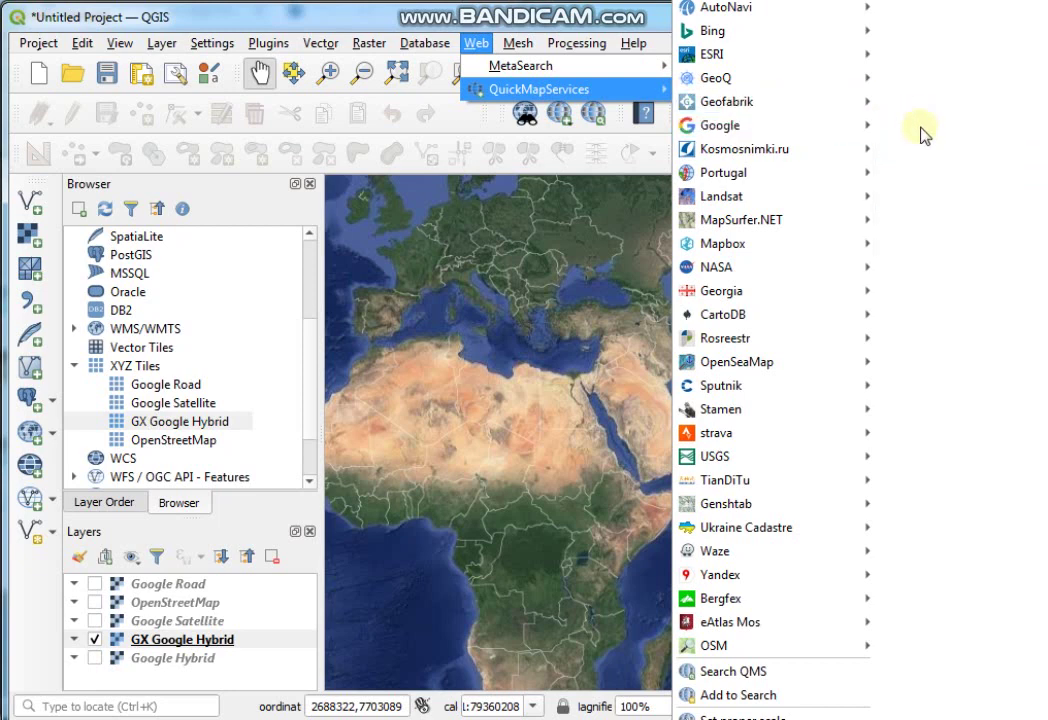
pyautogui.moveTo(766, 35)
pyautogui.moveTo(775, 62)
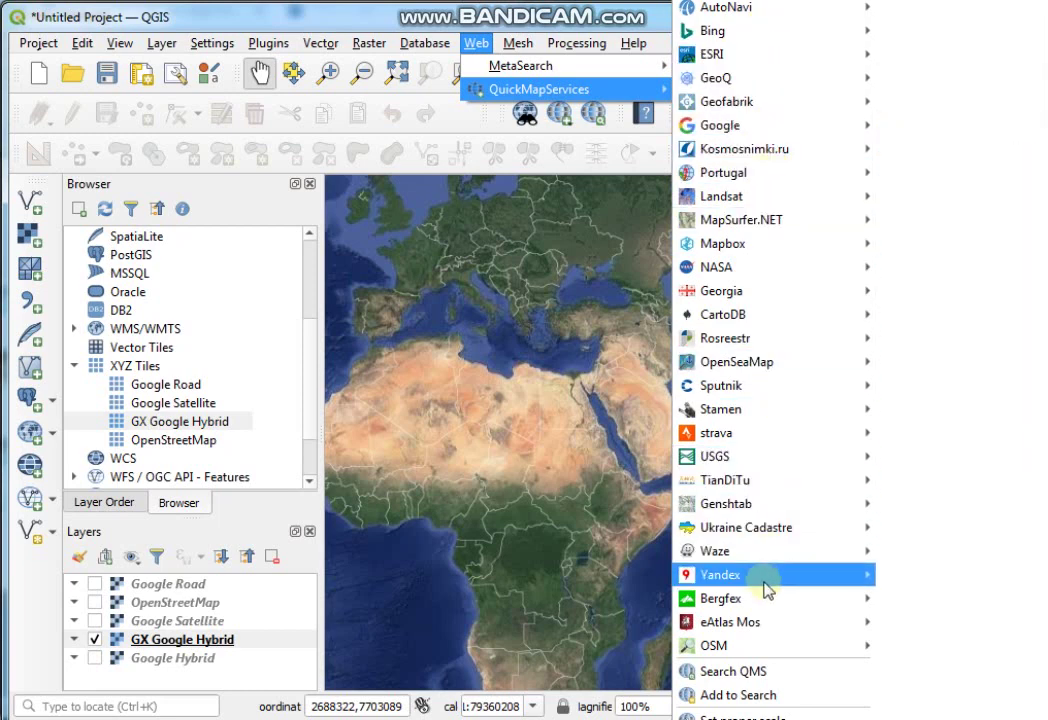
pyautogui.moveTo(772, 648)
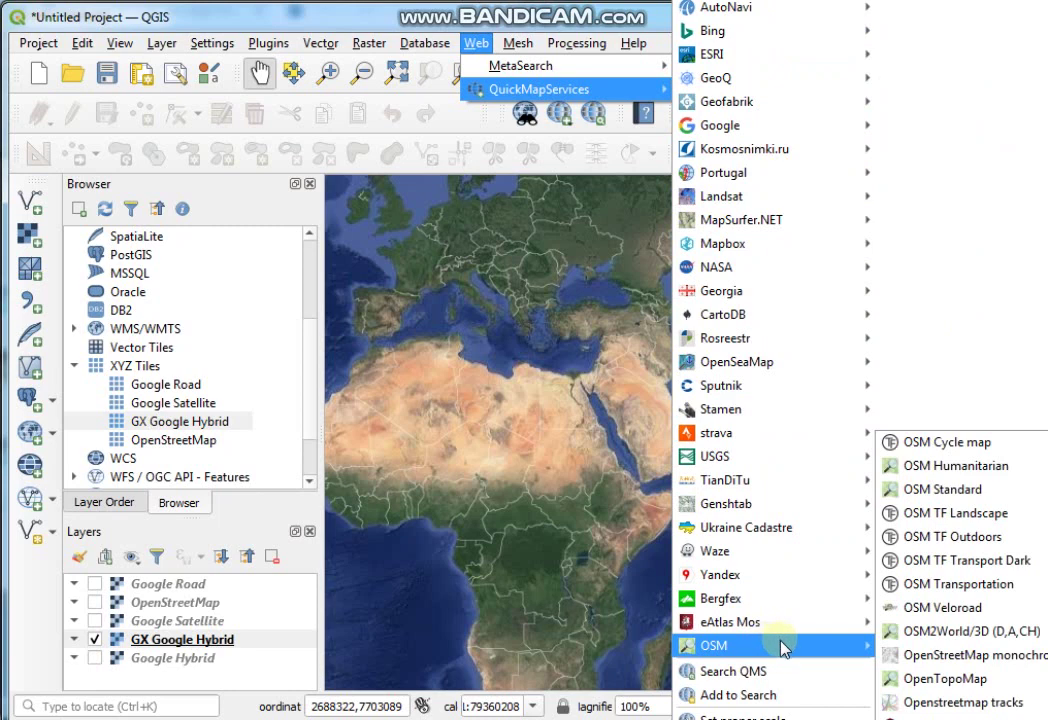
pyautogui.moveTo(793, 505)
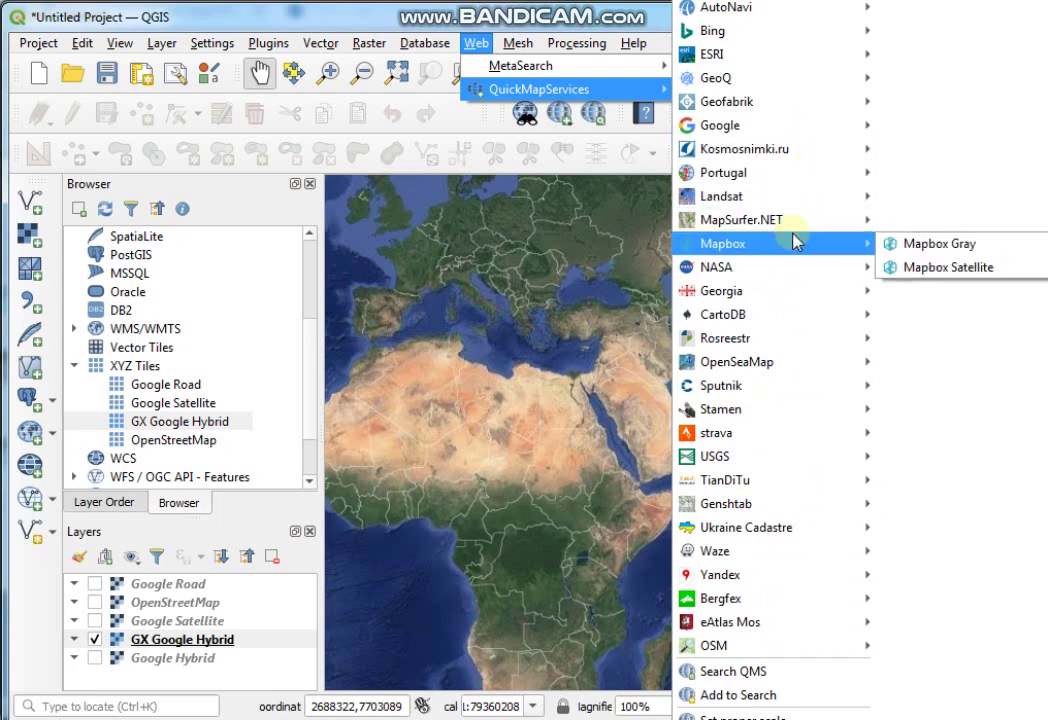
pyautogui.press('Escape')
pyautogui.press('Escape')
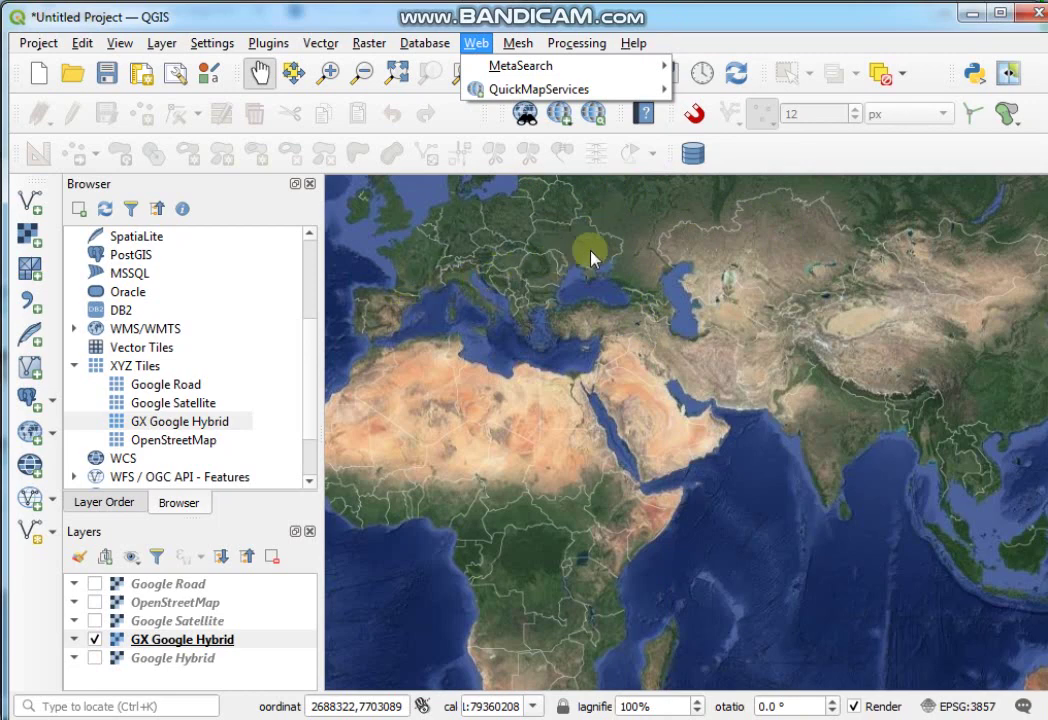
pyautogui.click(539, 300)
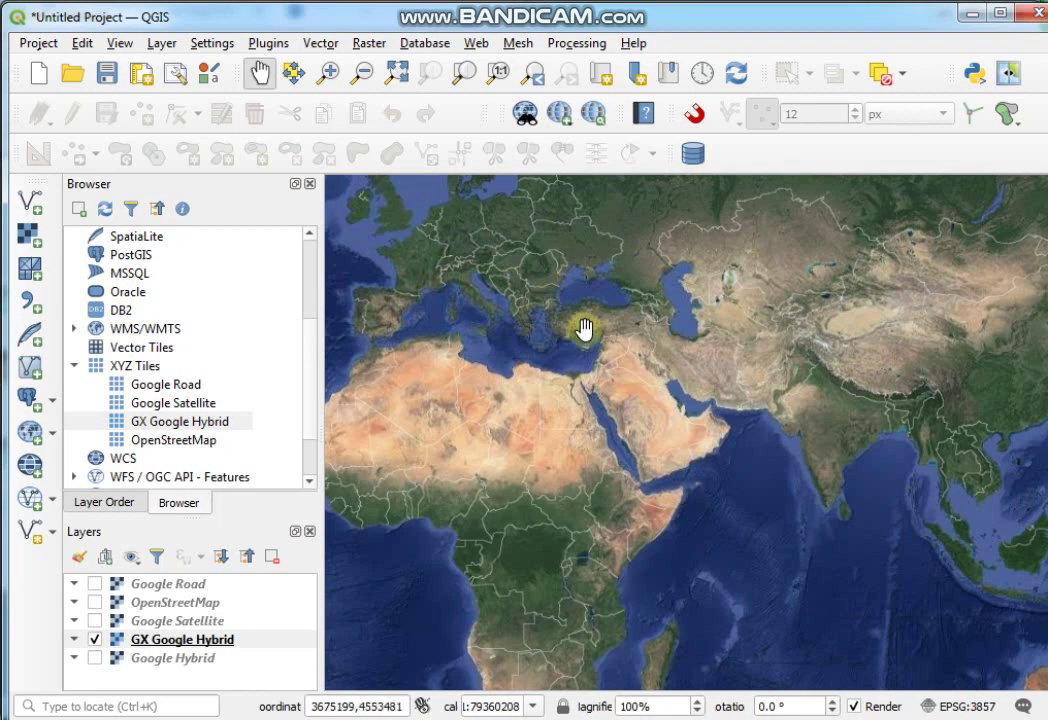
pyautogui.moveTo(620, 440); pyautogui.dragTo(599, 402)
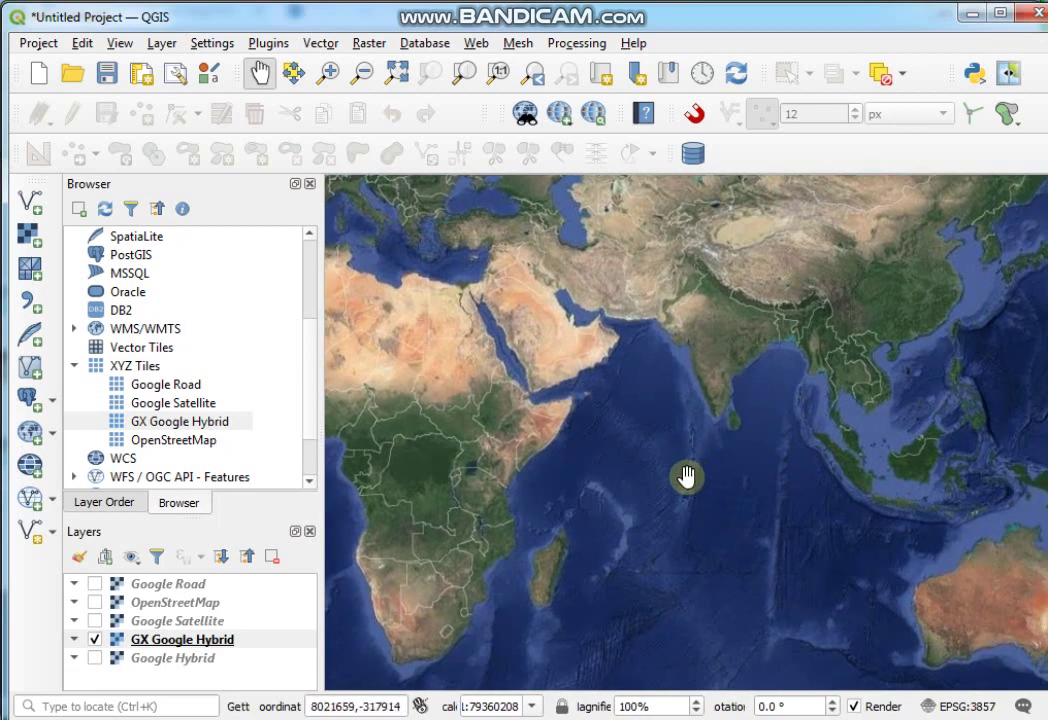
pyautogui.moveTo(685, 477); pyautogui.dragTo(695, 430)
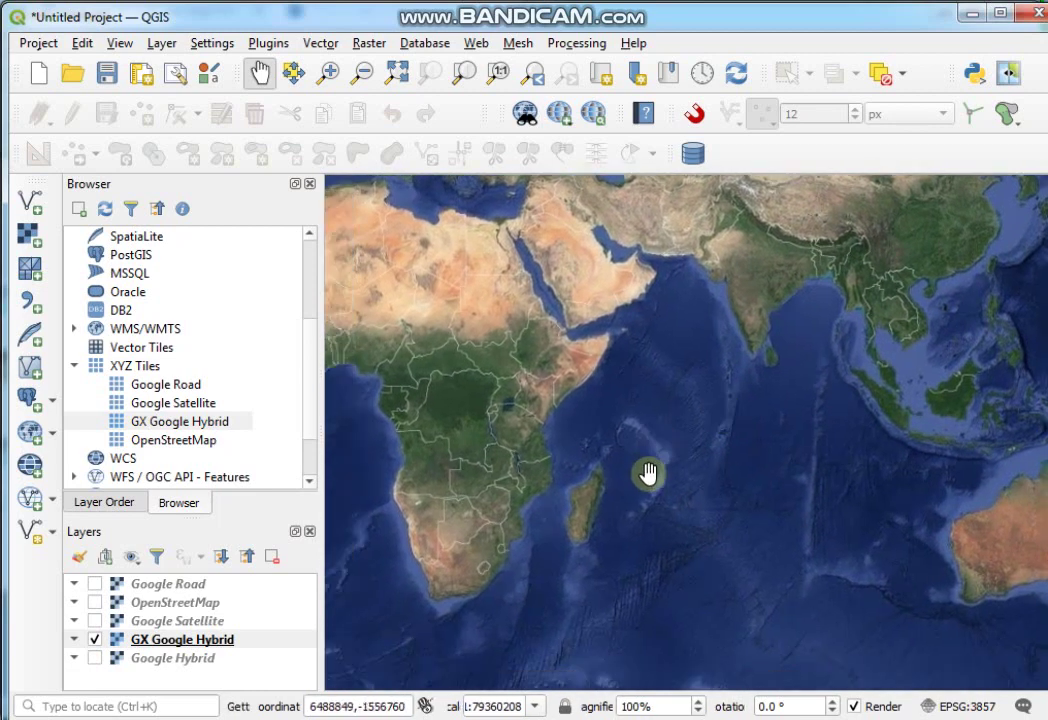
pyautogui.moveTo(648, 475); pyautogui.dragTo(632, 416)
pyautogui.moveTo(690, 449); pyautogui.dragTo(666, 395)
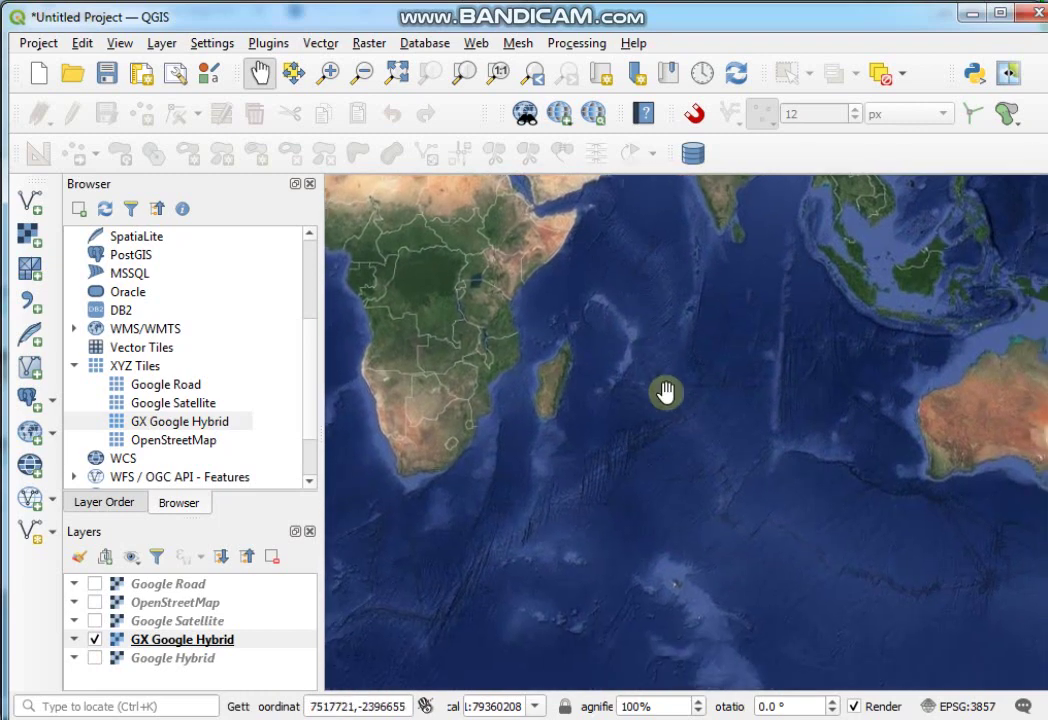
pyautogui.moveTo(660, 496); pyautogui.dragTo(639, 450)
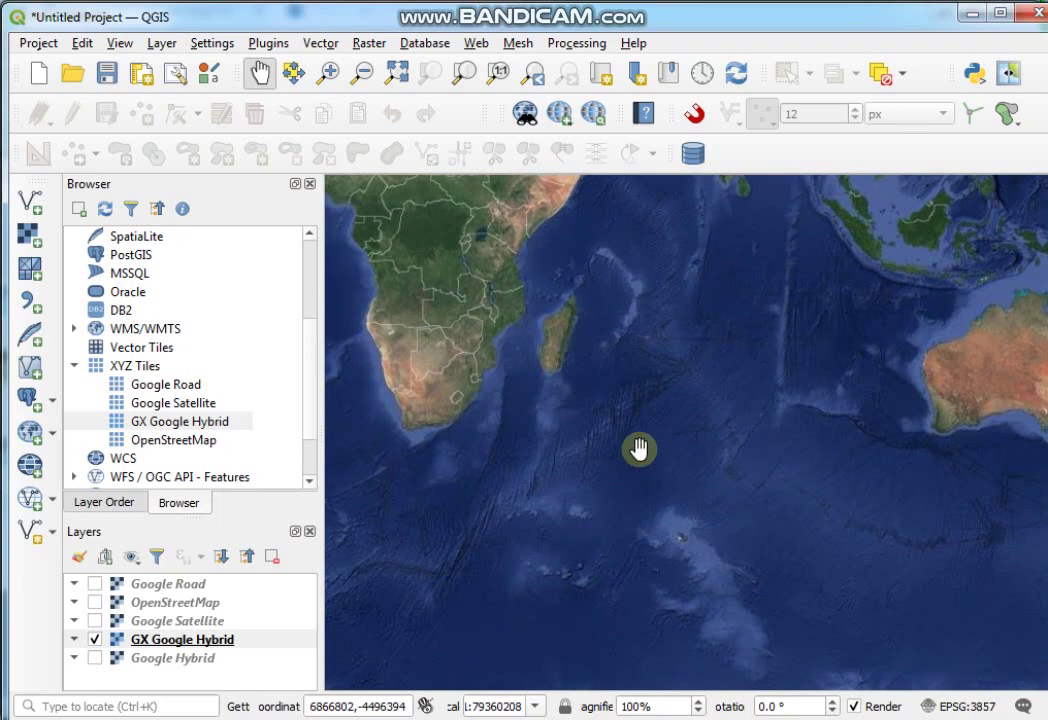
pyautogui.moveTo(627, 451); pyautogui.dragTo(608, 356)
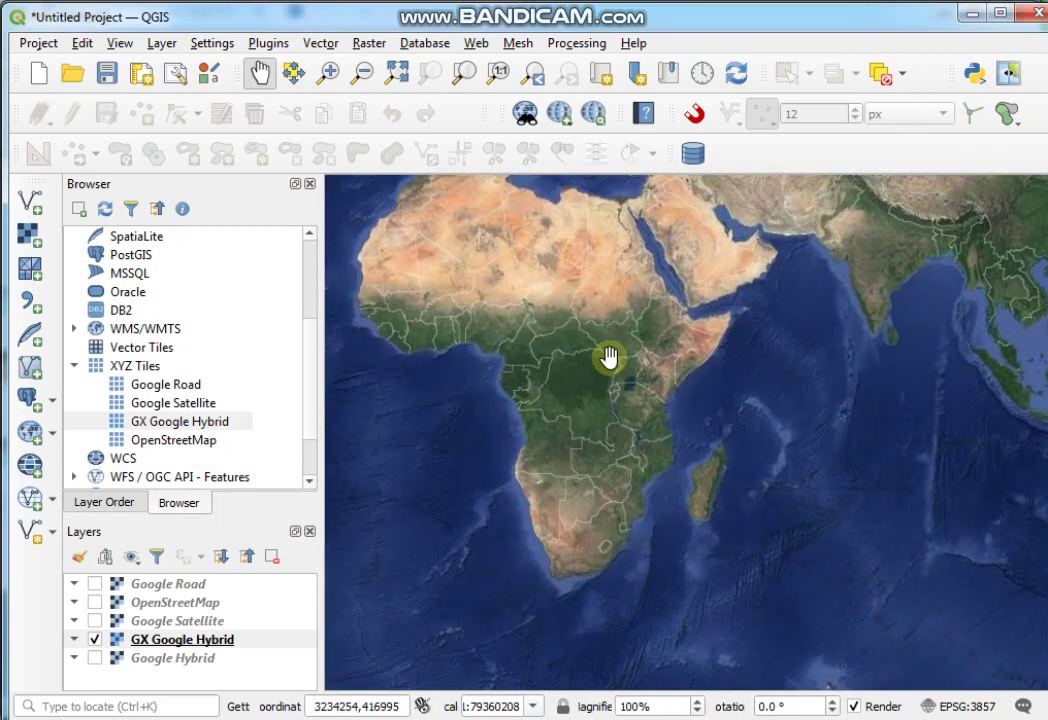
pyautogui.moveTo(627, 398); pyautogui.dragTo(640, 393)
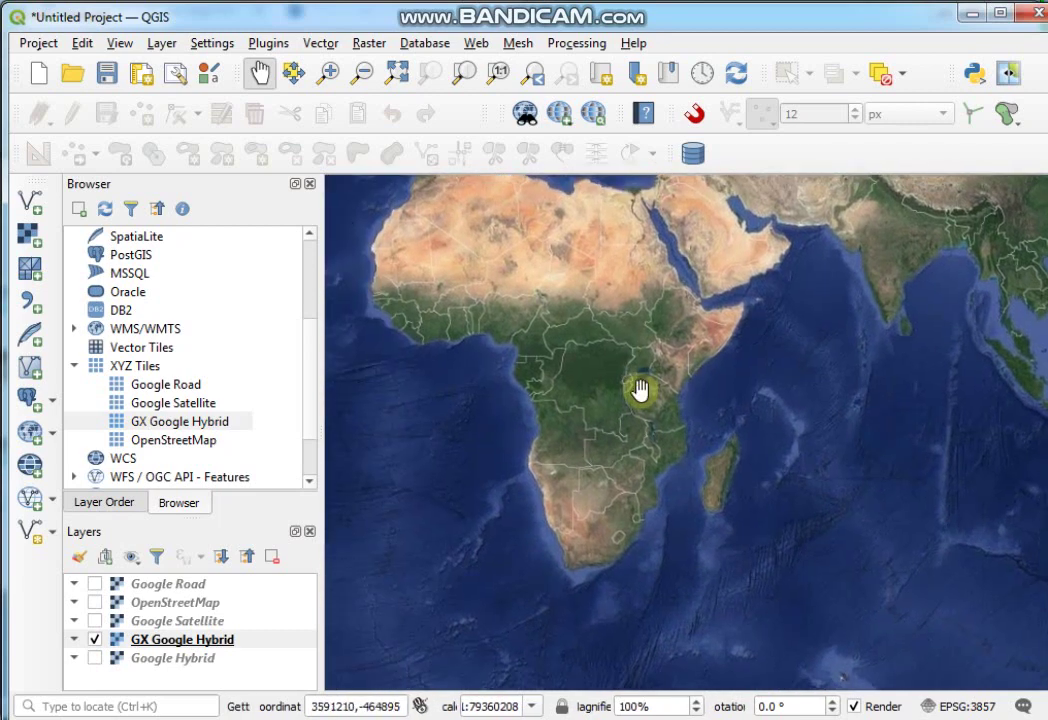
pyautogui.moveTo(596, 491); pyautogui.dragTo(585, 402)
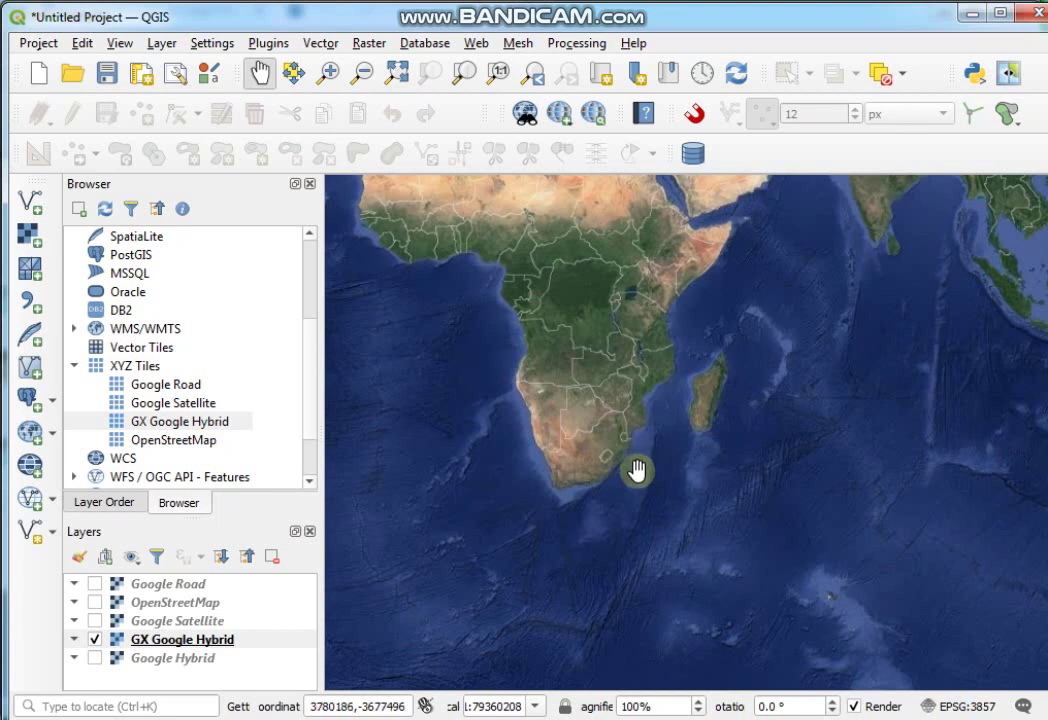
pyautogui.moveTo(610, 533); pyautogui.dragTo(594, 409)
pyautogui.moveTo(767, 302); pyautogui.dragTo(697, 374)
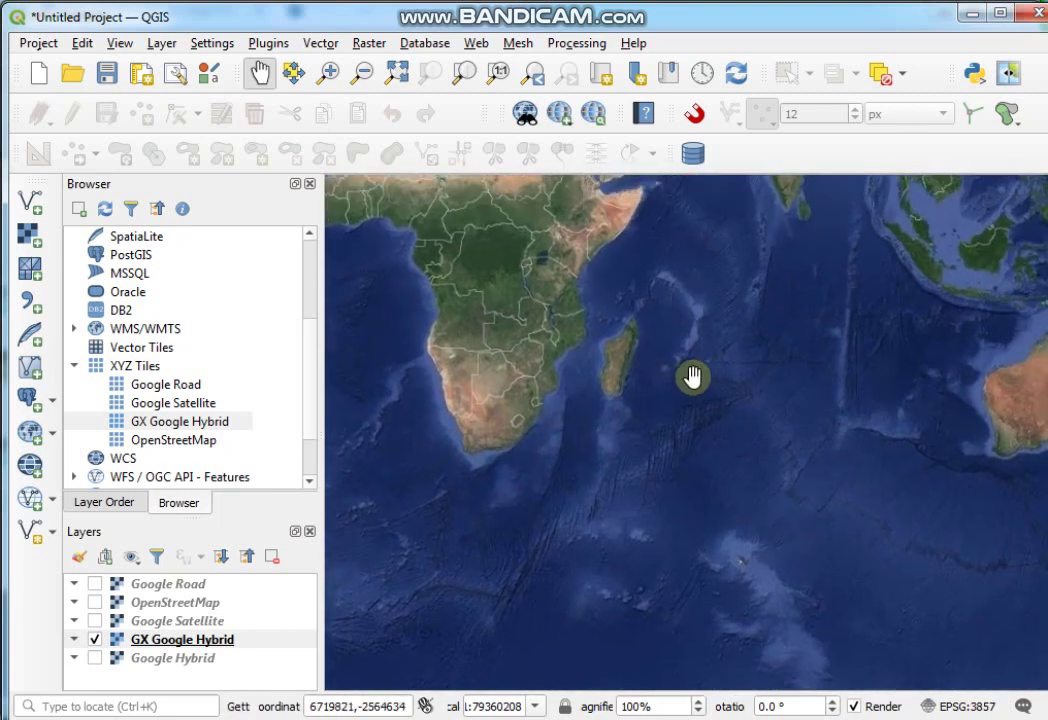